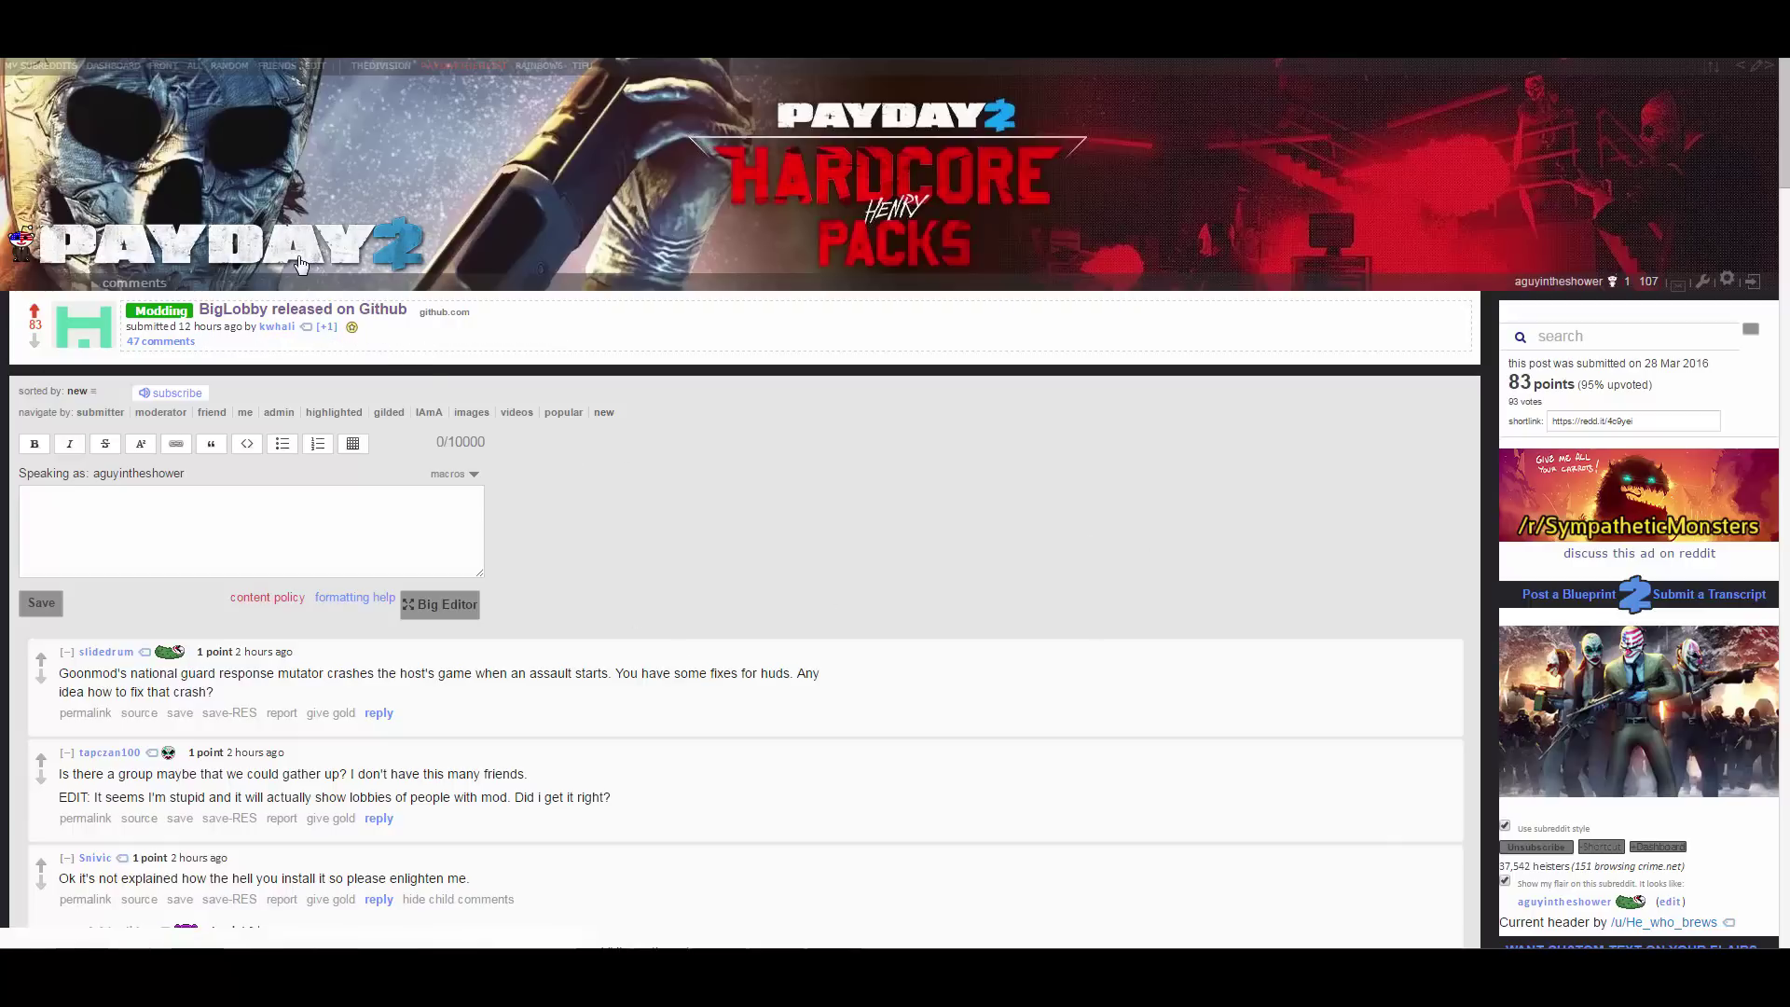
# Step: Open the BigLobby GitHub repository from the reddit post and download it as a ZIP
pyautogui.moveTo(331, 331)
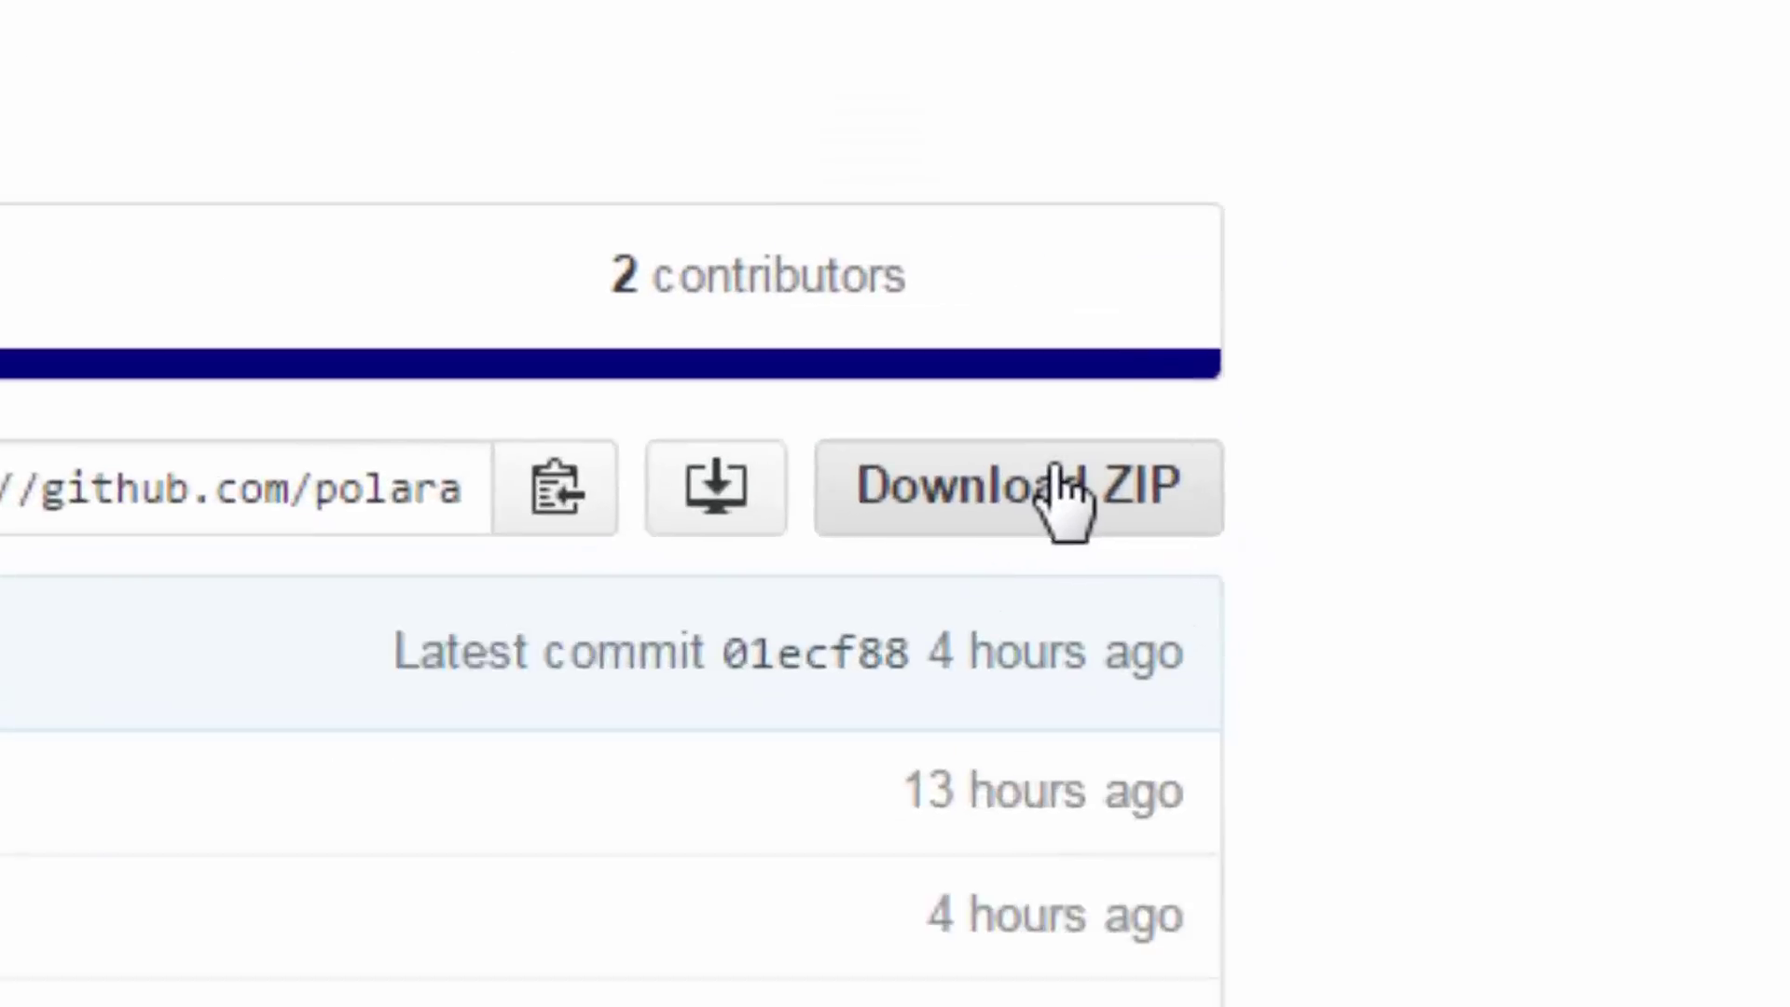
pyautogui.click(1303, 346)
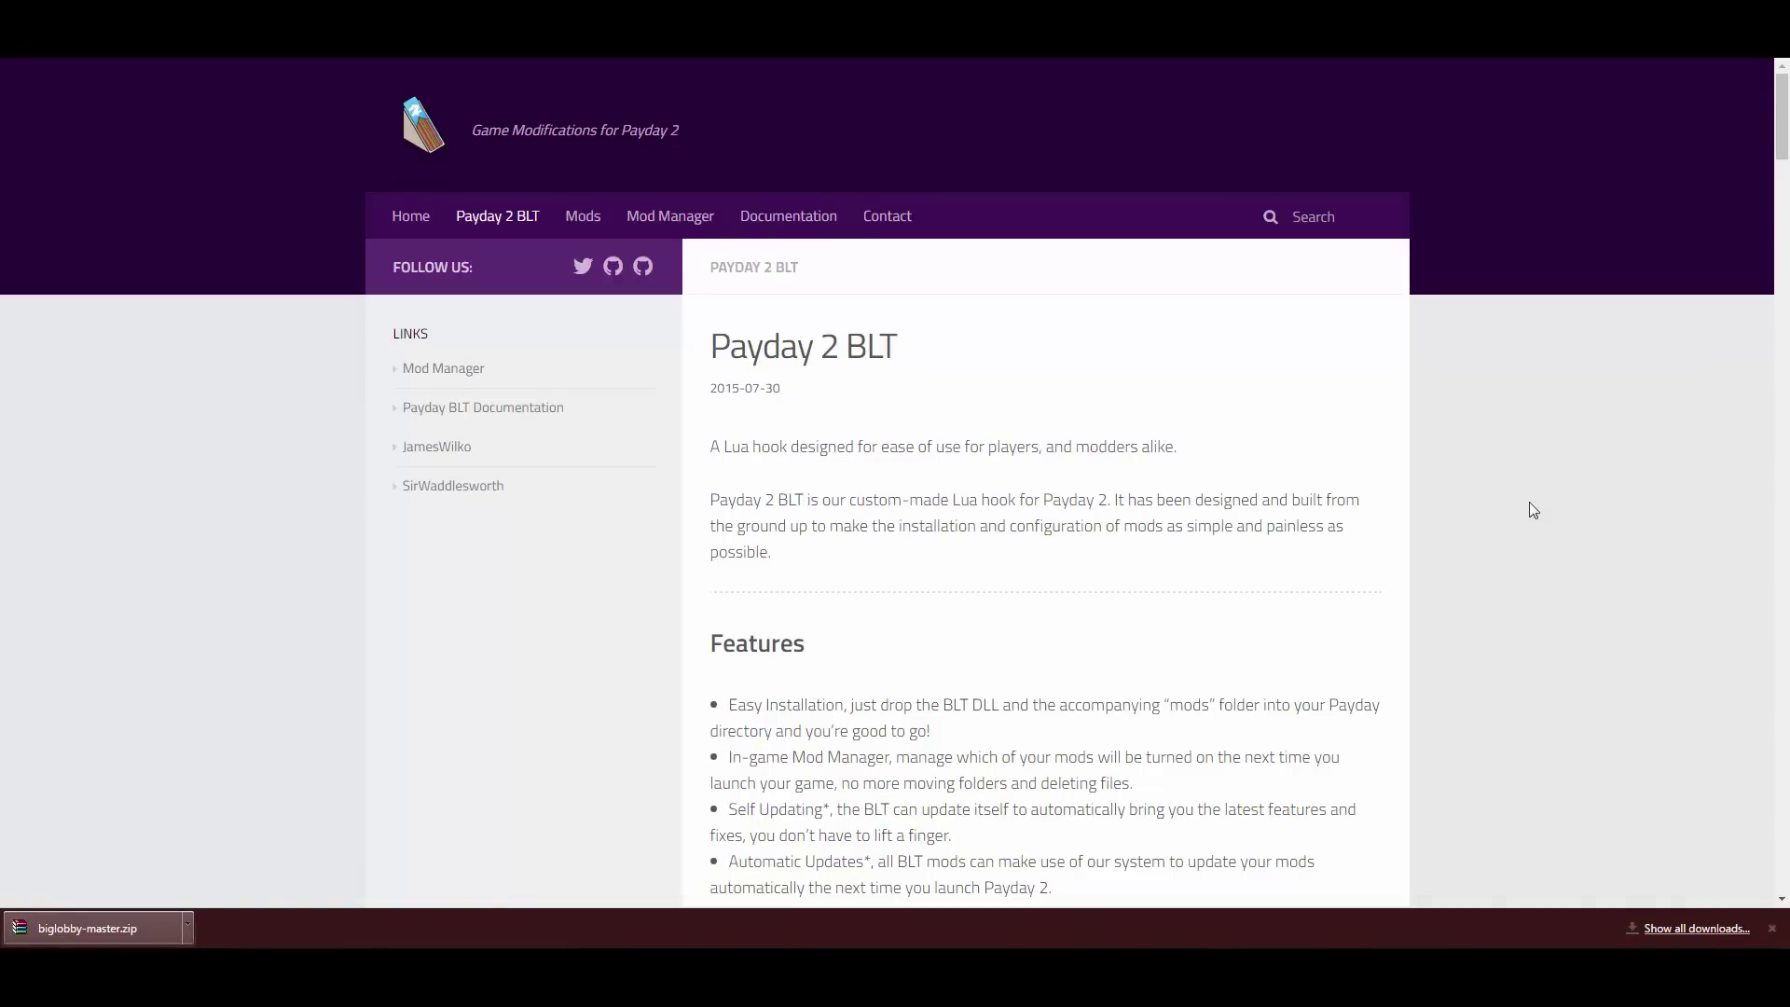
# Step: Download the x86 version of the 2013 Visual C++ Runtime and the latest Payday 2 BLT from the Payday 2 BLT page
pyautogui.scroll(-4, 1526, 507)
pyautogui.scroll(-6, 1173, 484)
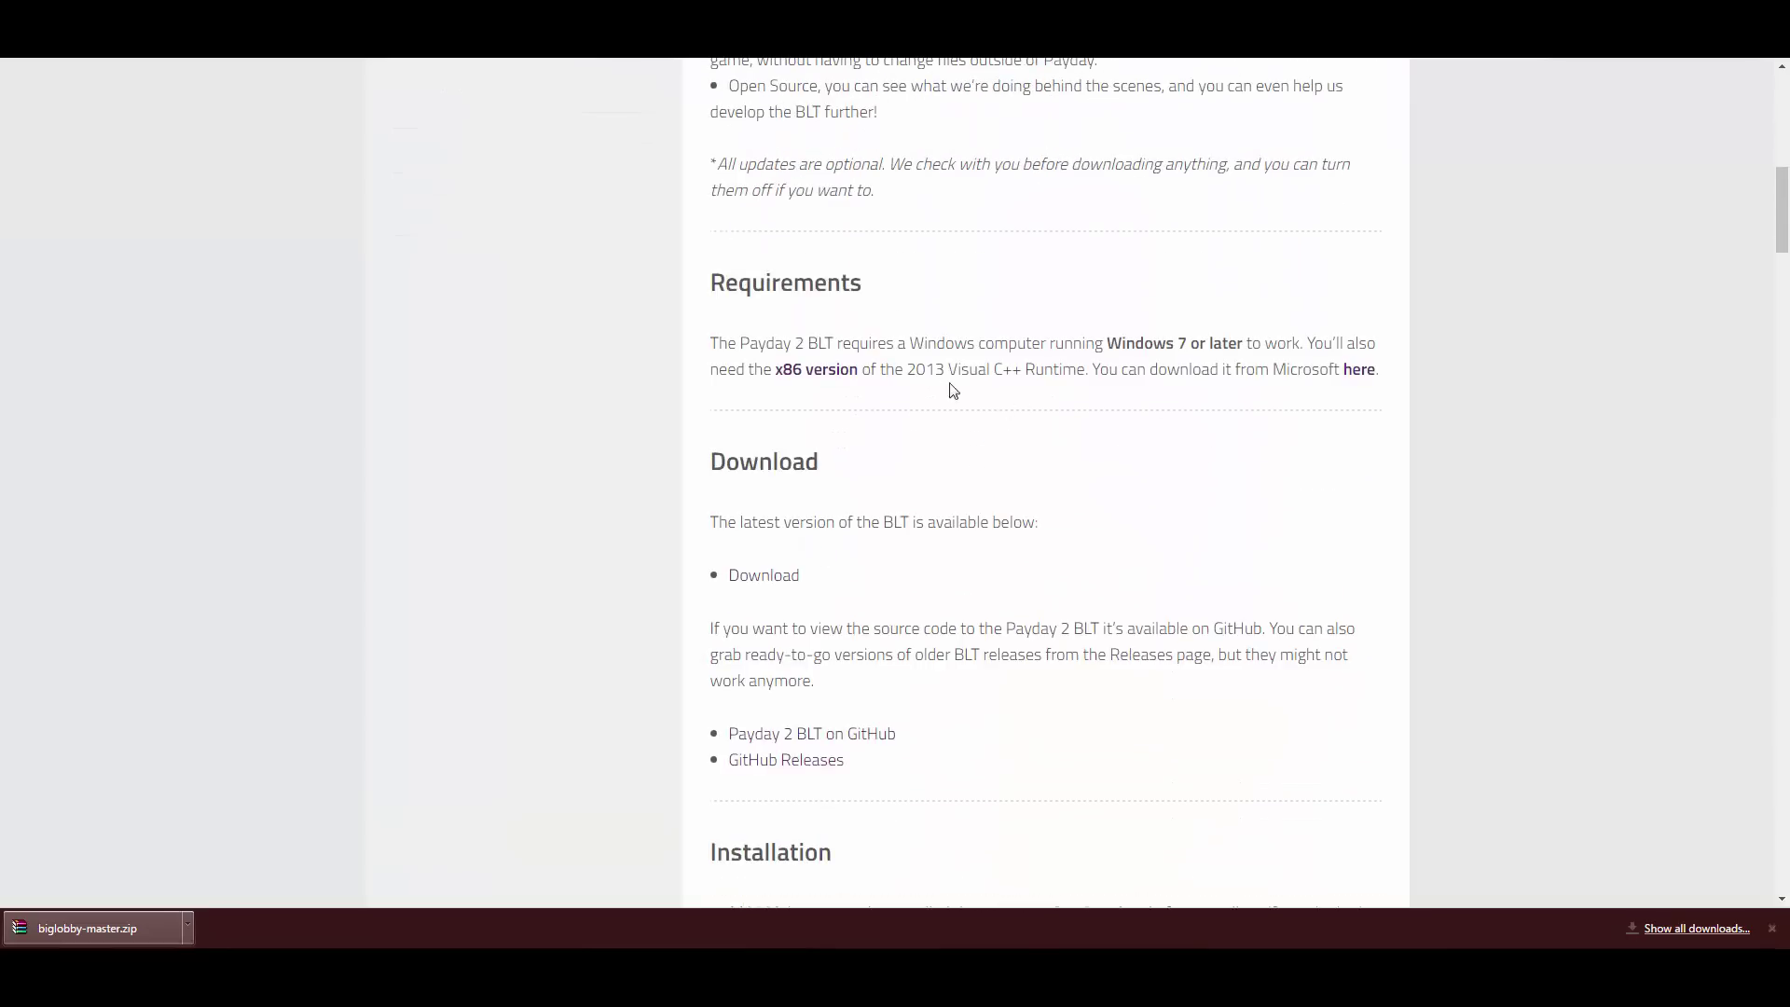
pyautogui.click(810, 371)
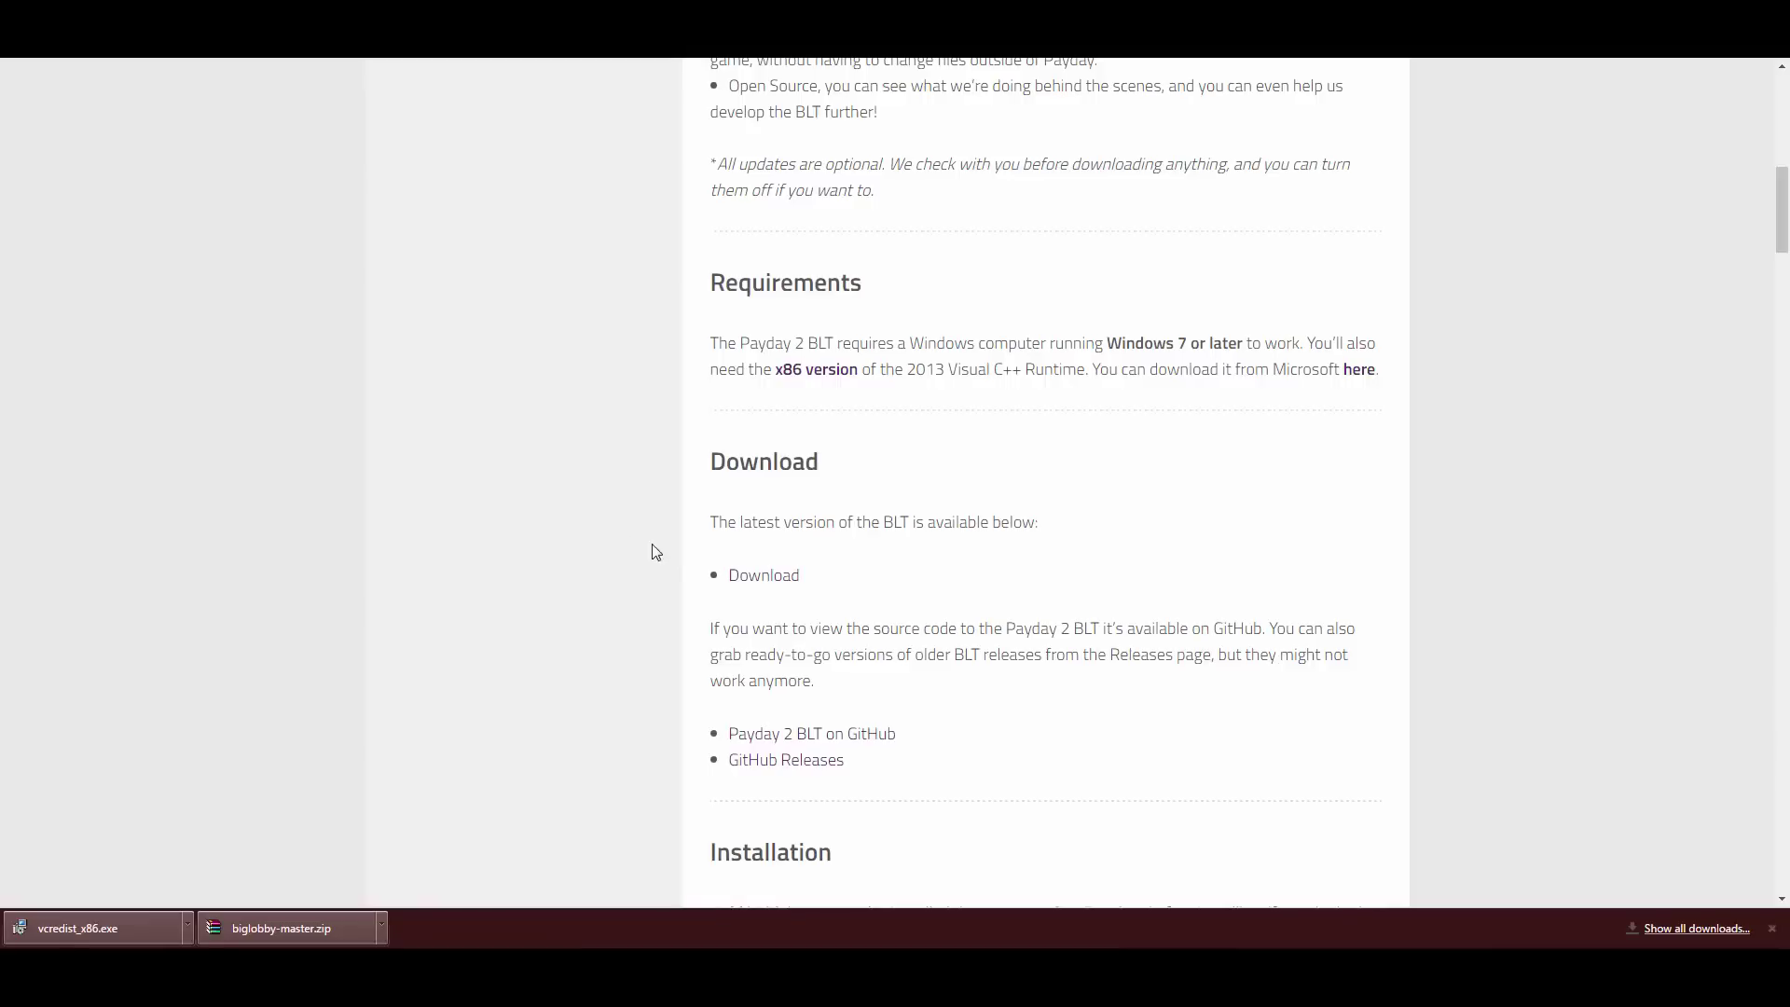
pyautogui.click(768, 580)
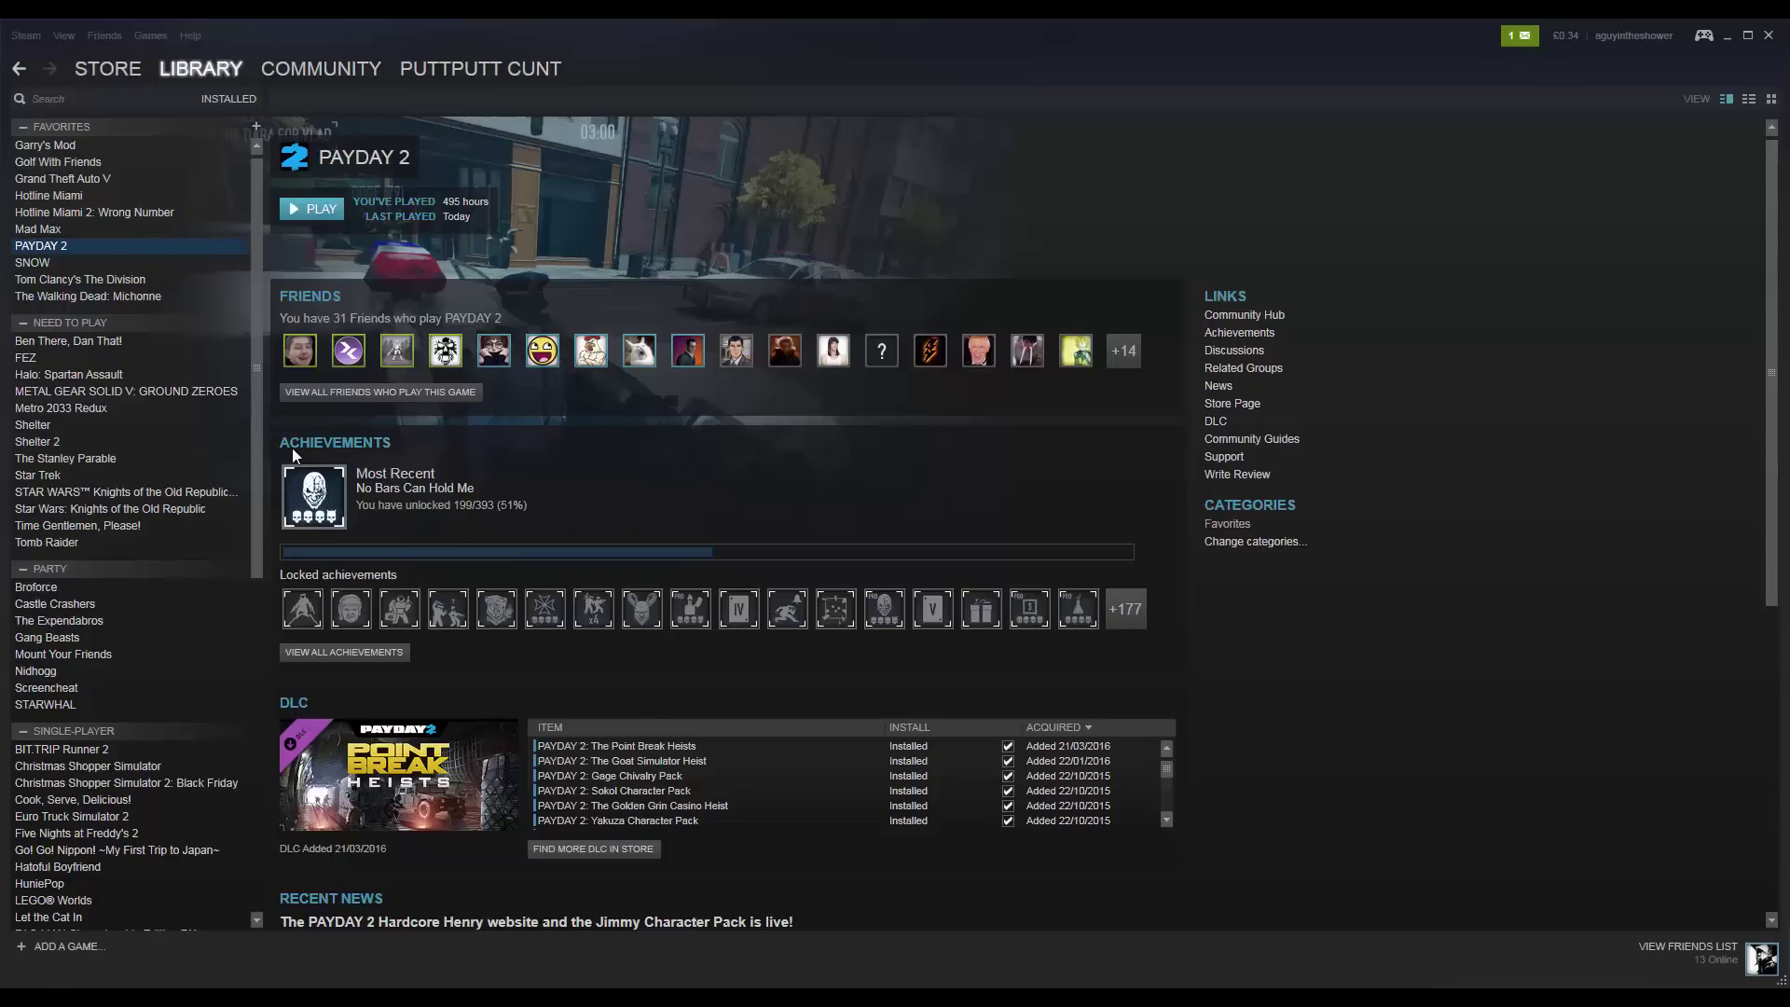
# Step: Browse PAYDAY 2's local files from its Steam properties and maximize the game folder window
pyautogui.rightClick(54, 243)
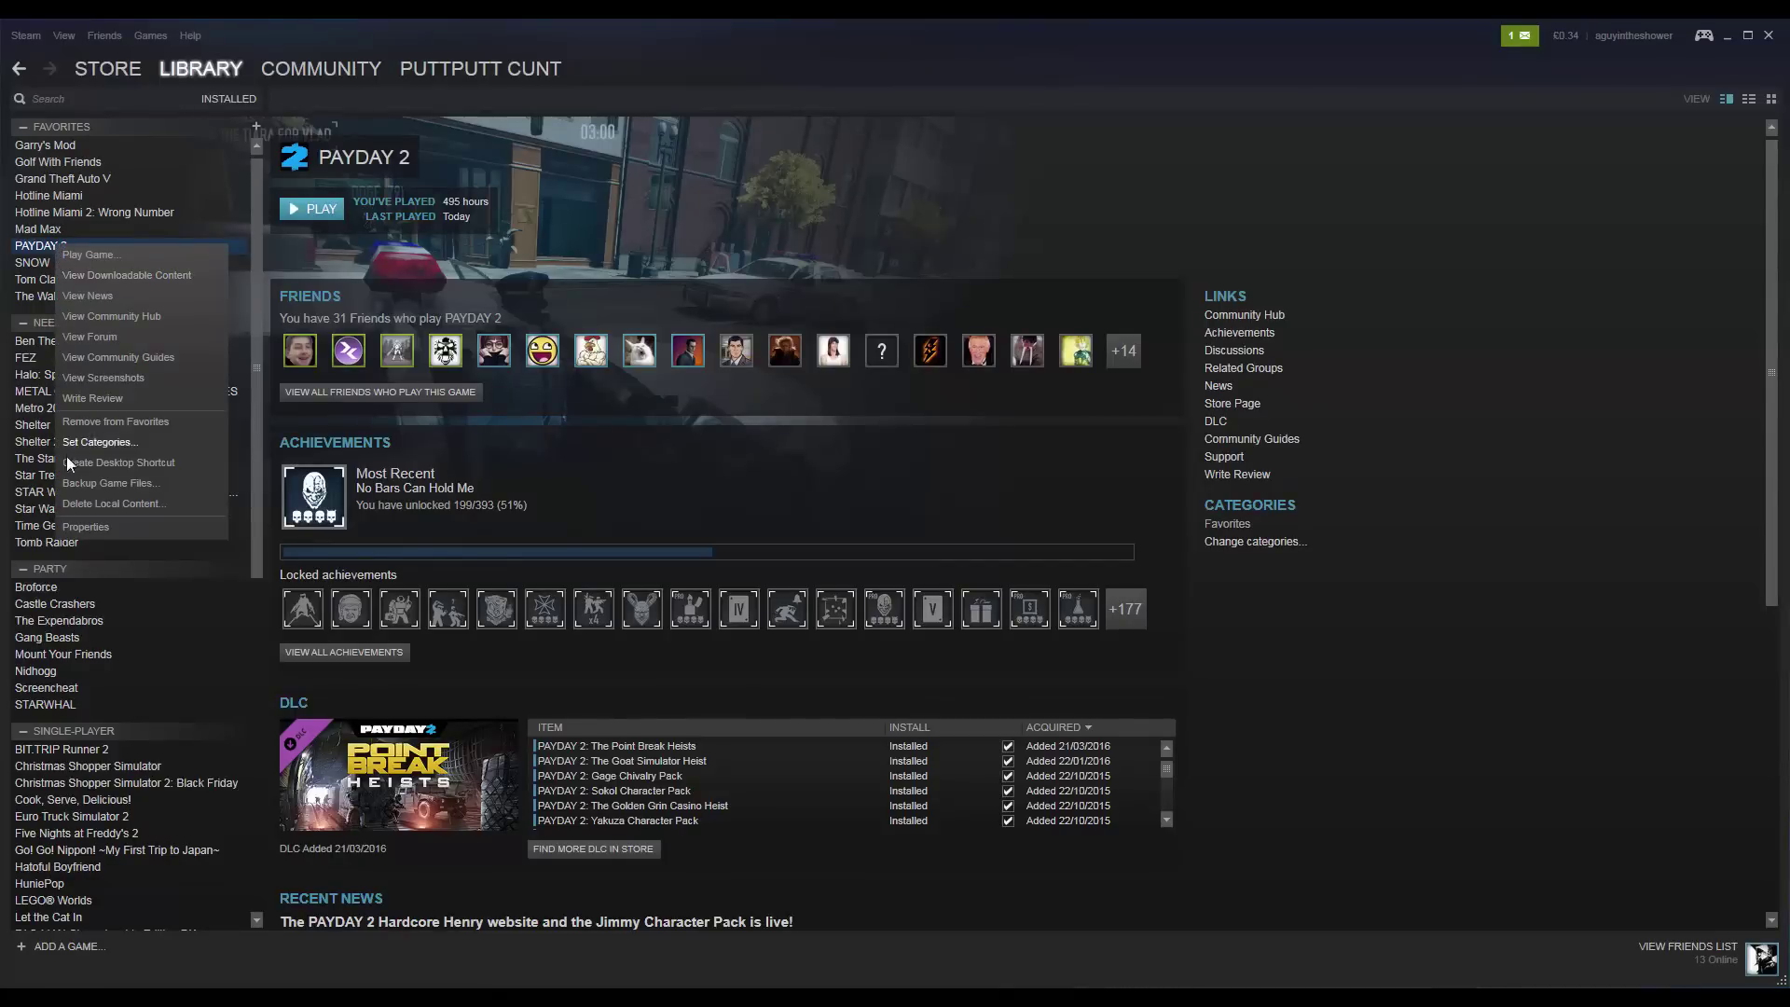
pyautogui.click(95, 525)
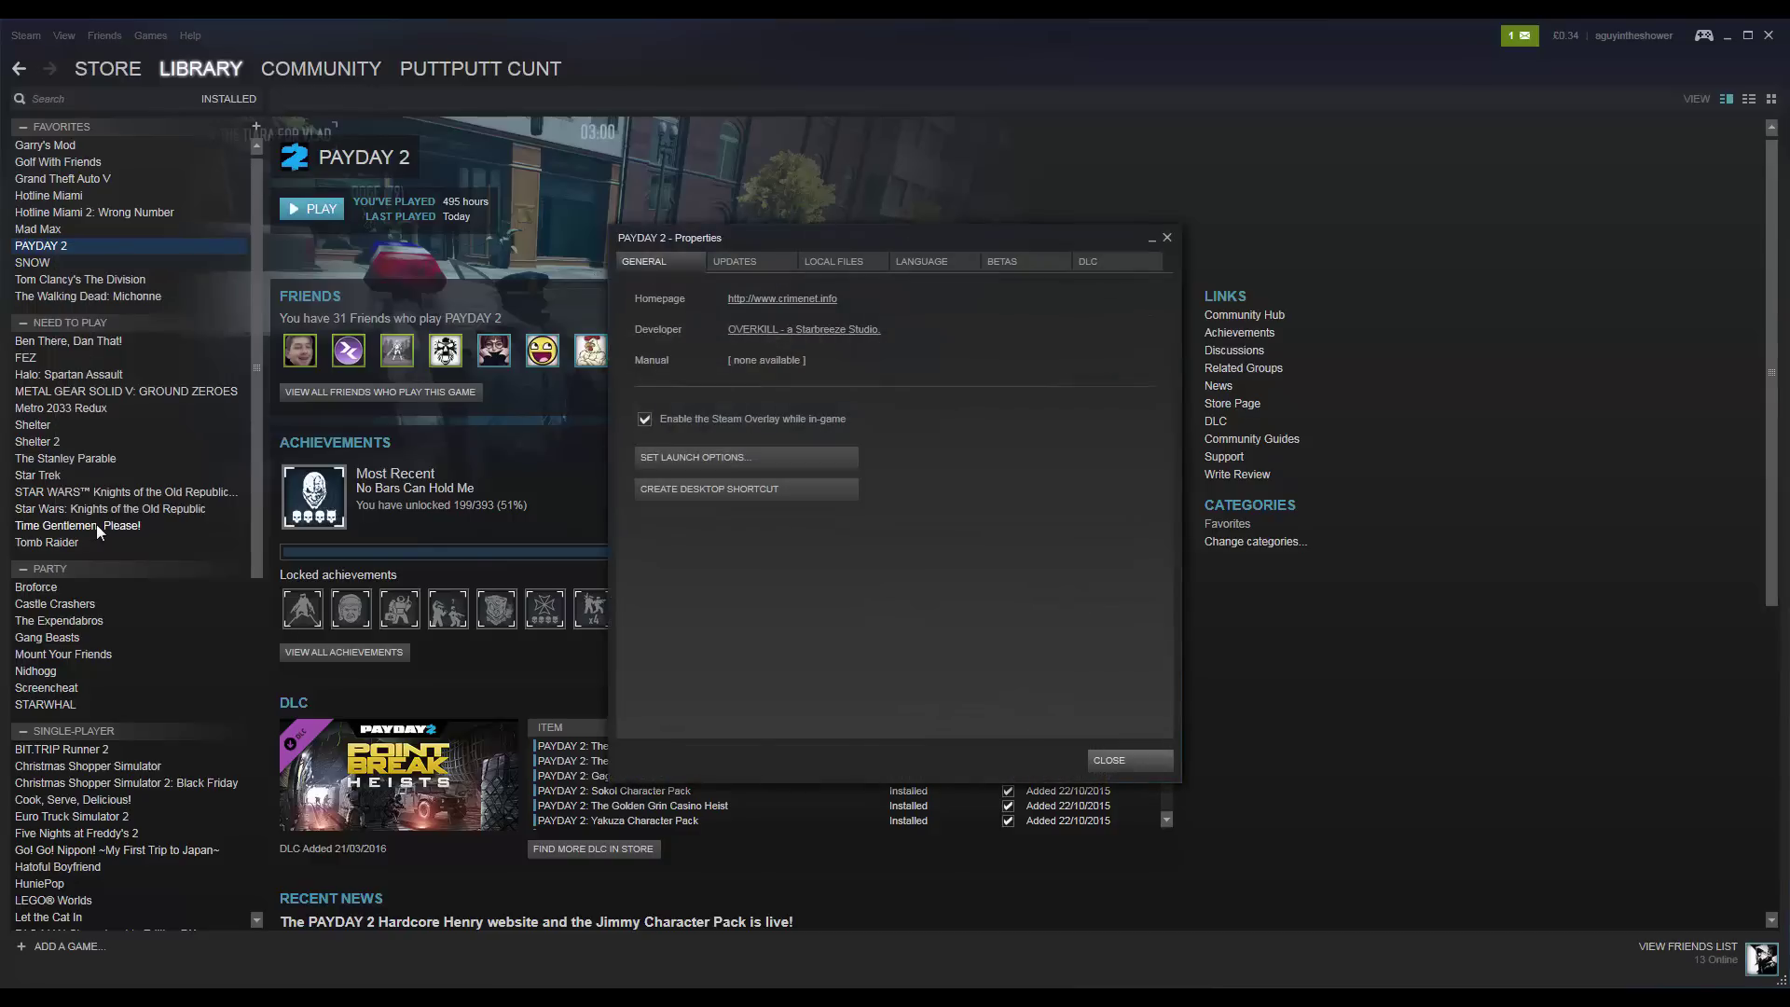
pyautogui.click(835, 266)
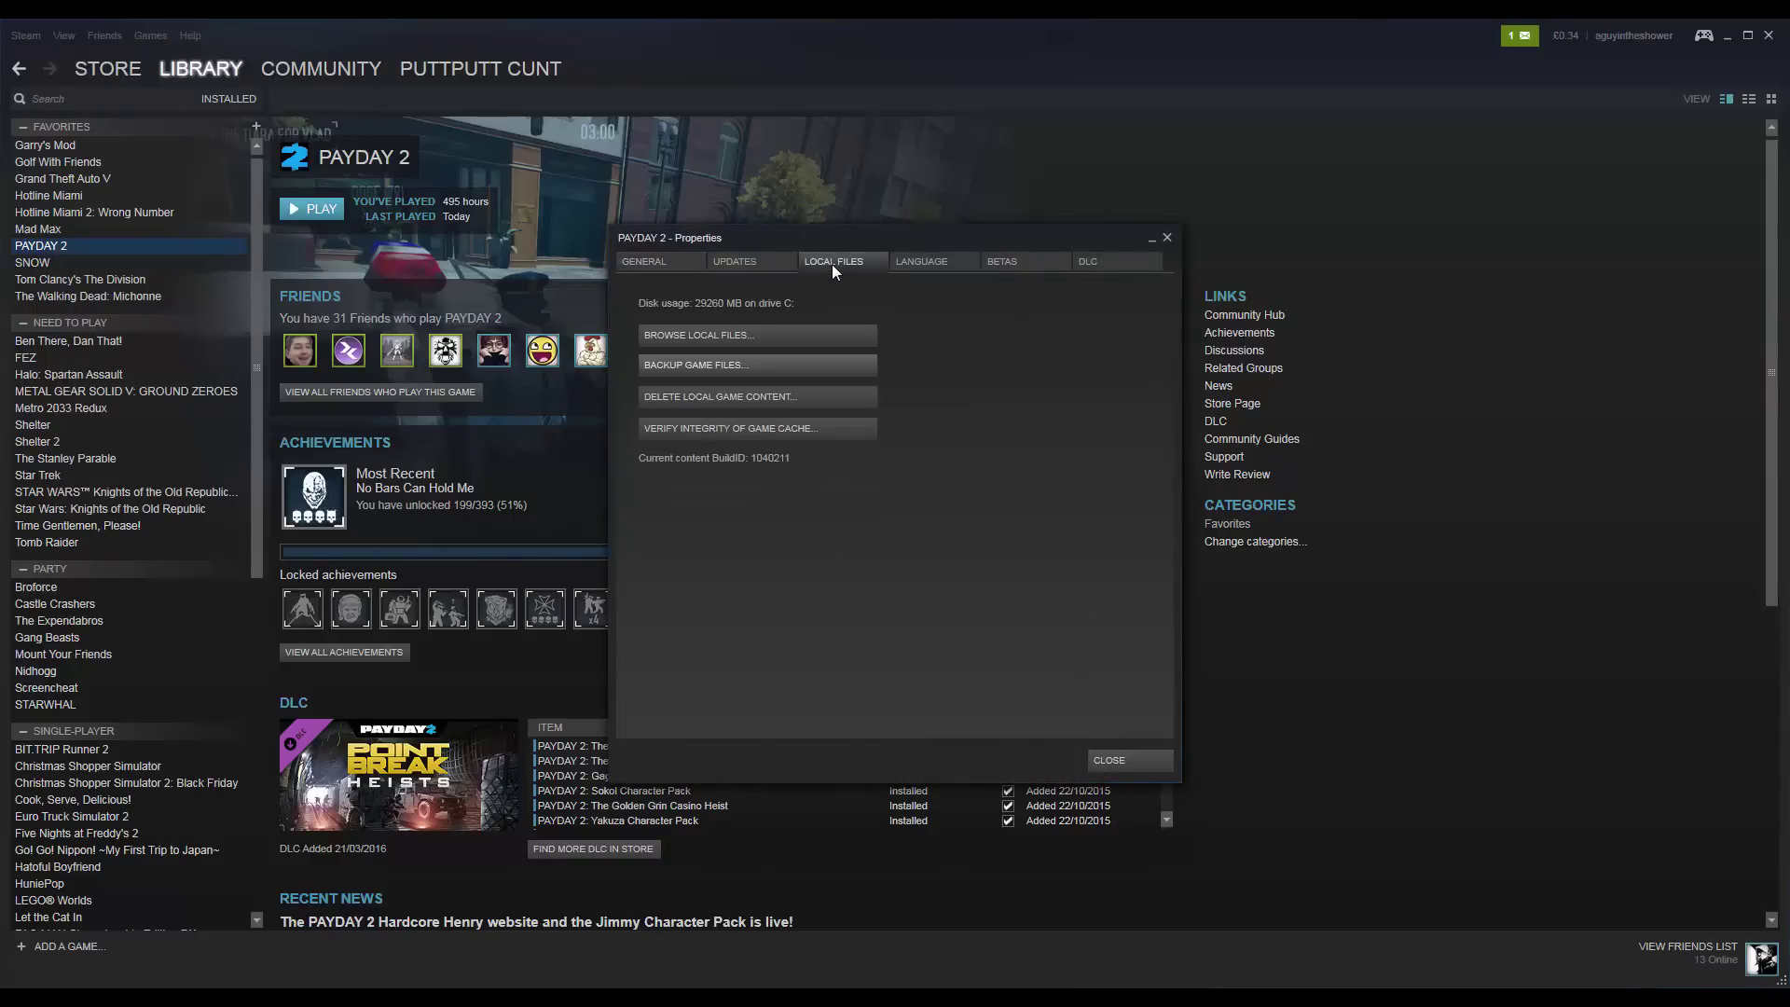
pyautogui.click(714, 327)
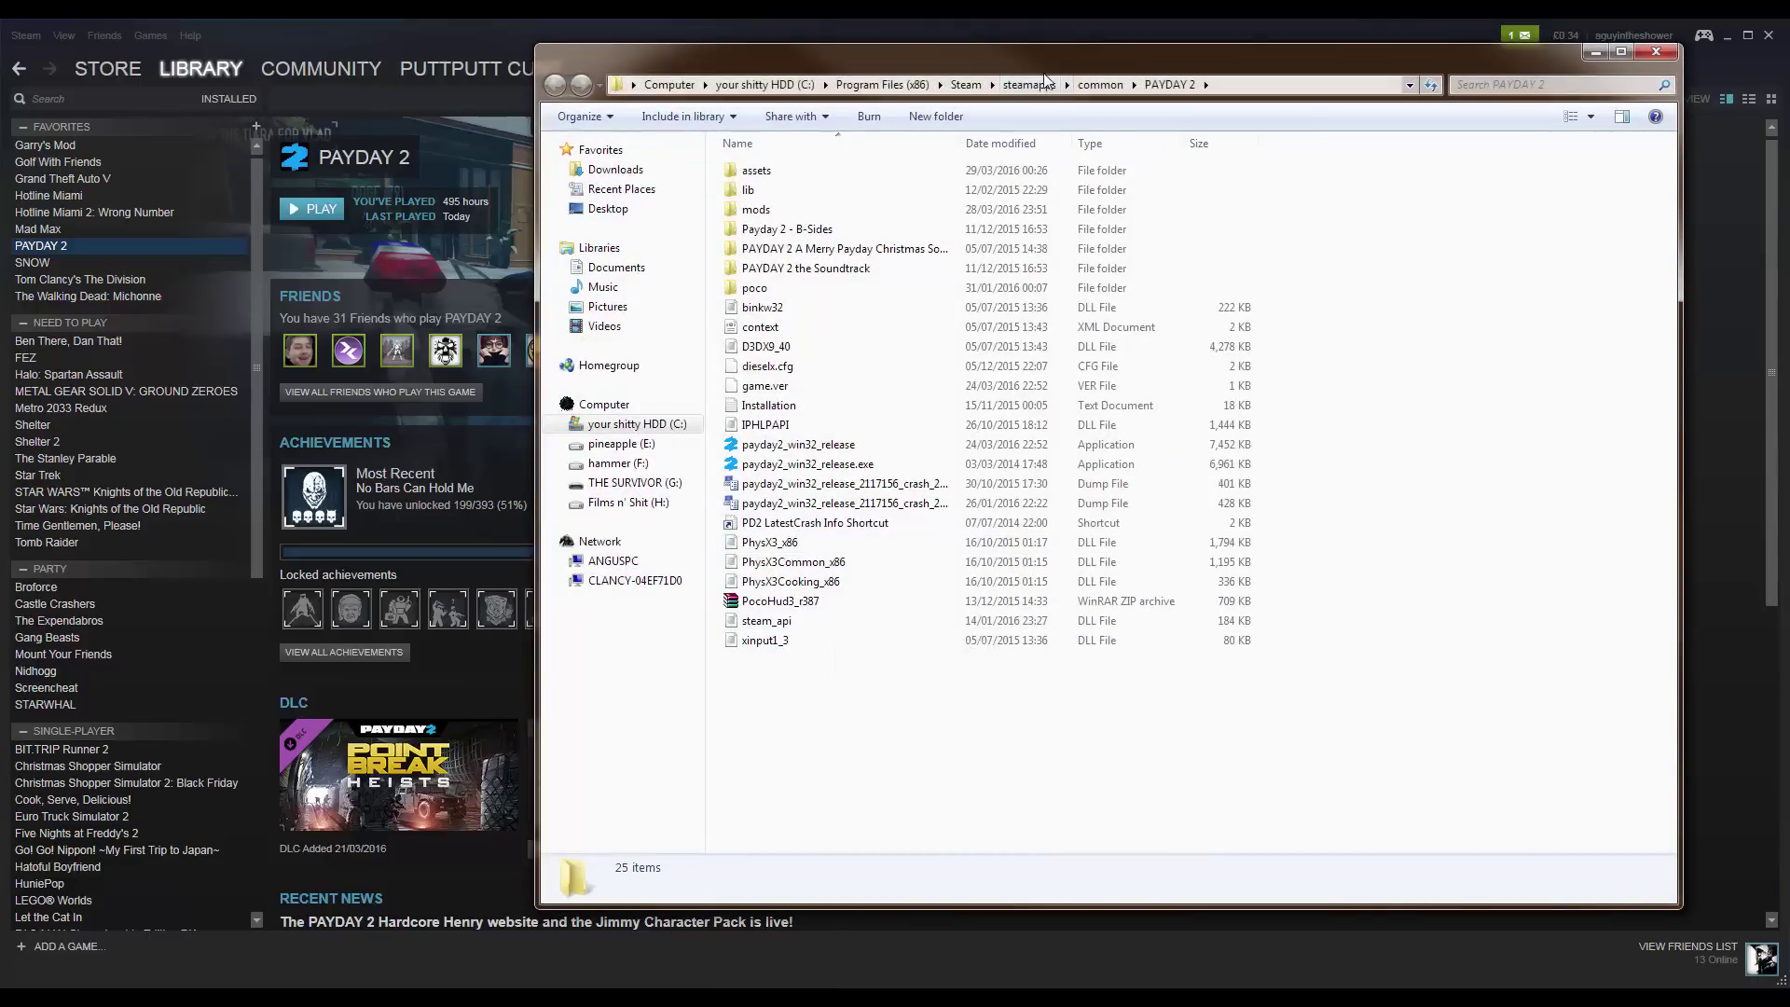
pyautogui.moveTo(1016, 58); pyautogui.dragTo(964, 18)
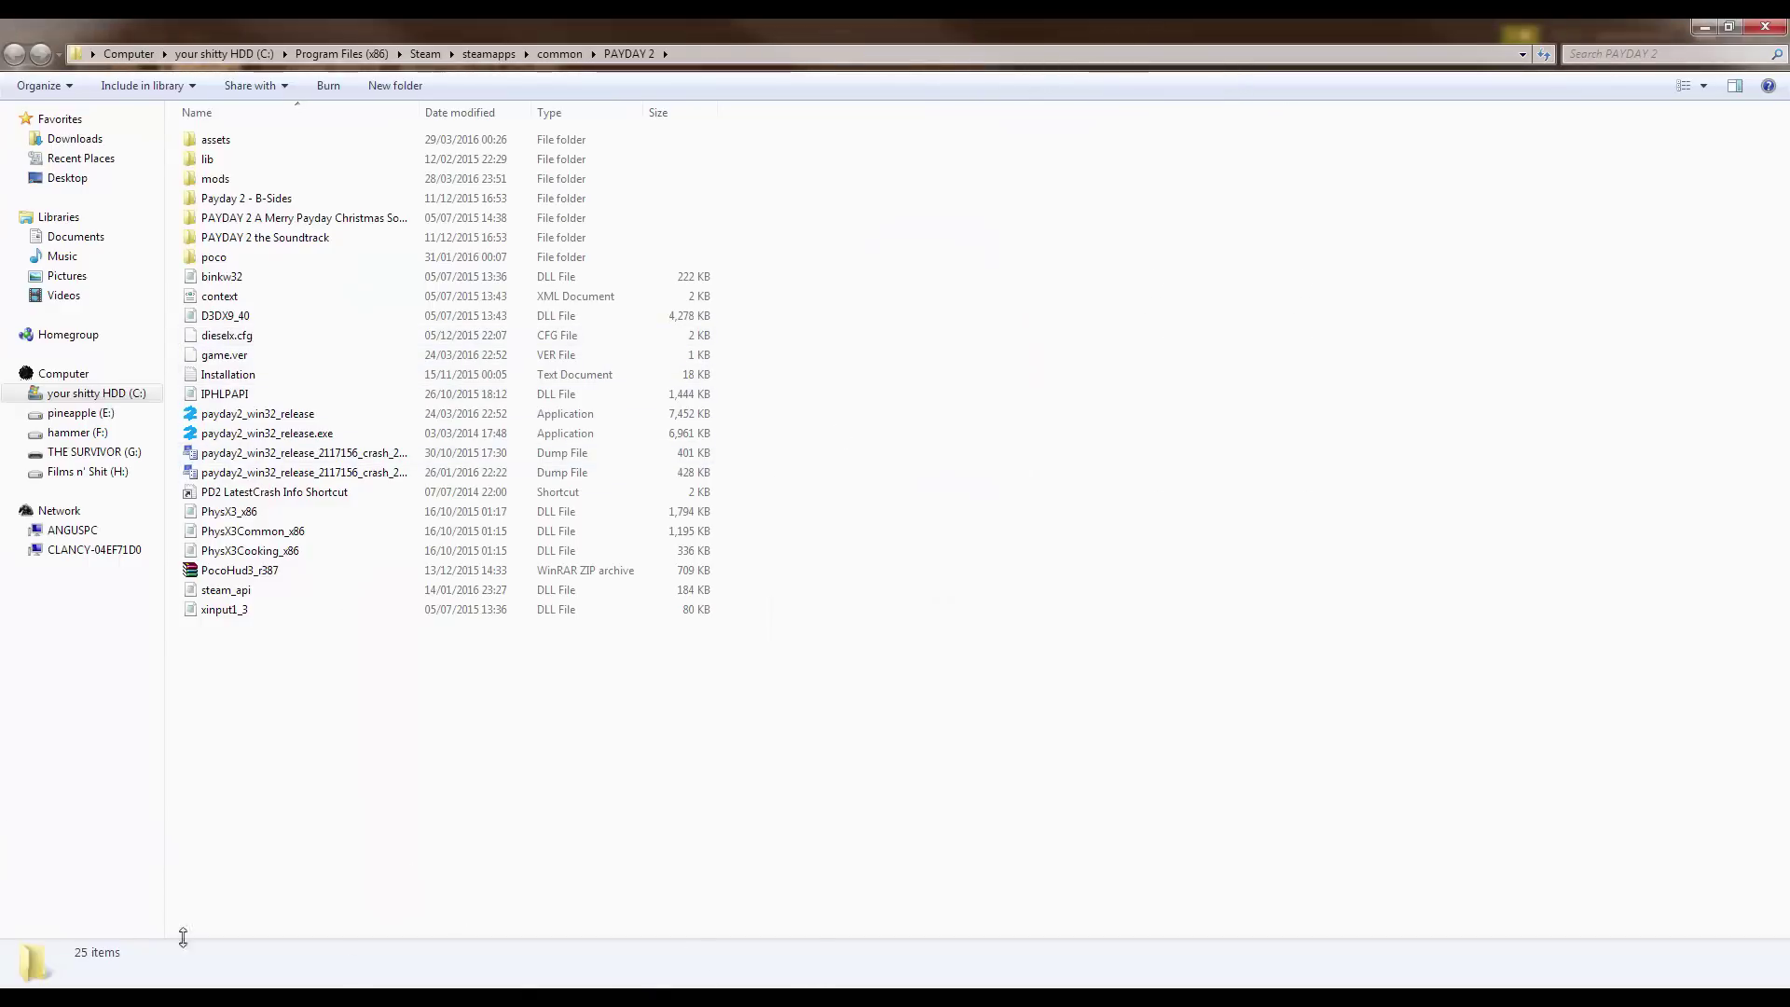
# Step: Open the Downloads folder alongside the PAYDAY 2 game folder
pyautogui.press('super')
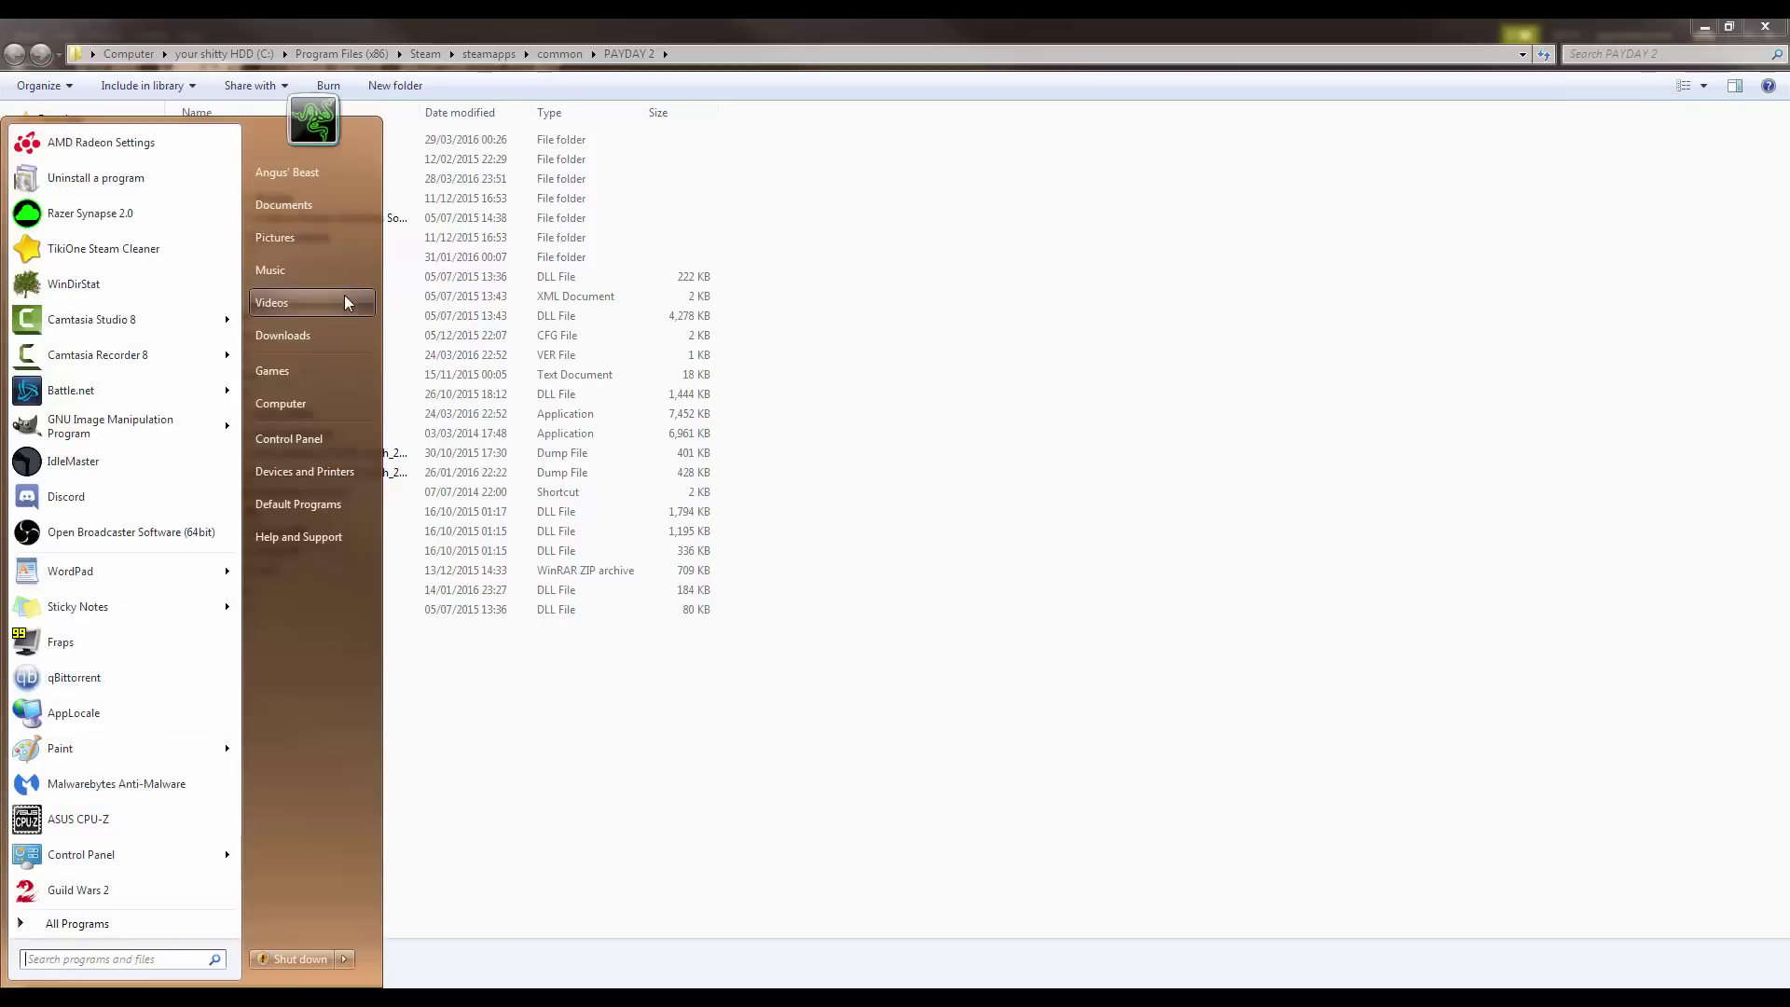
pyautogui.click(289, 335)
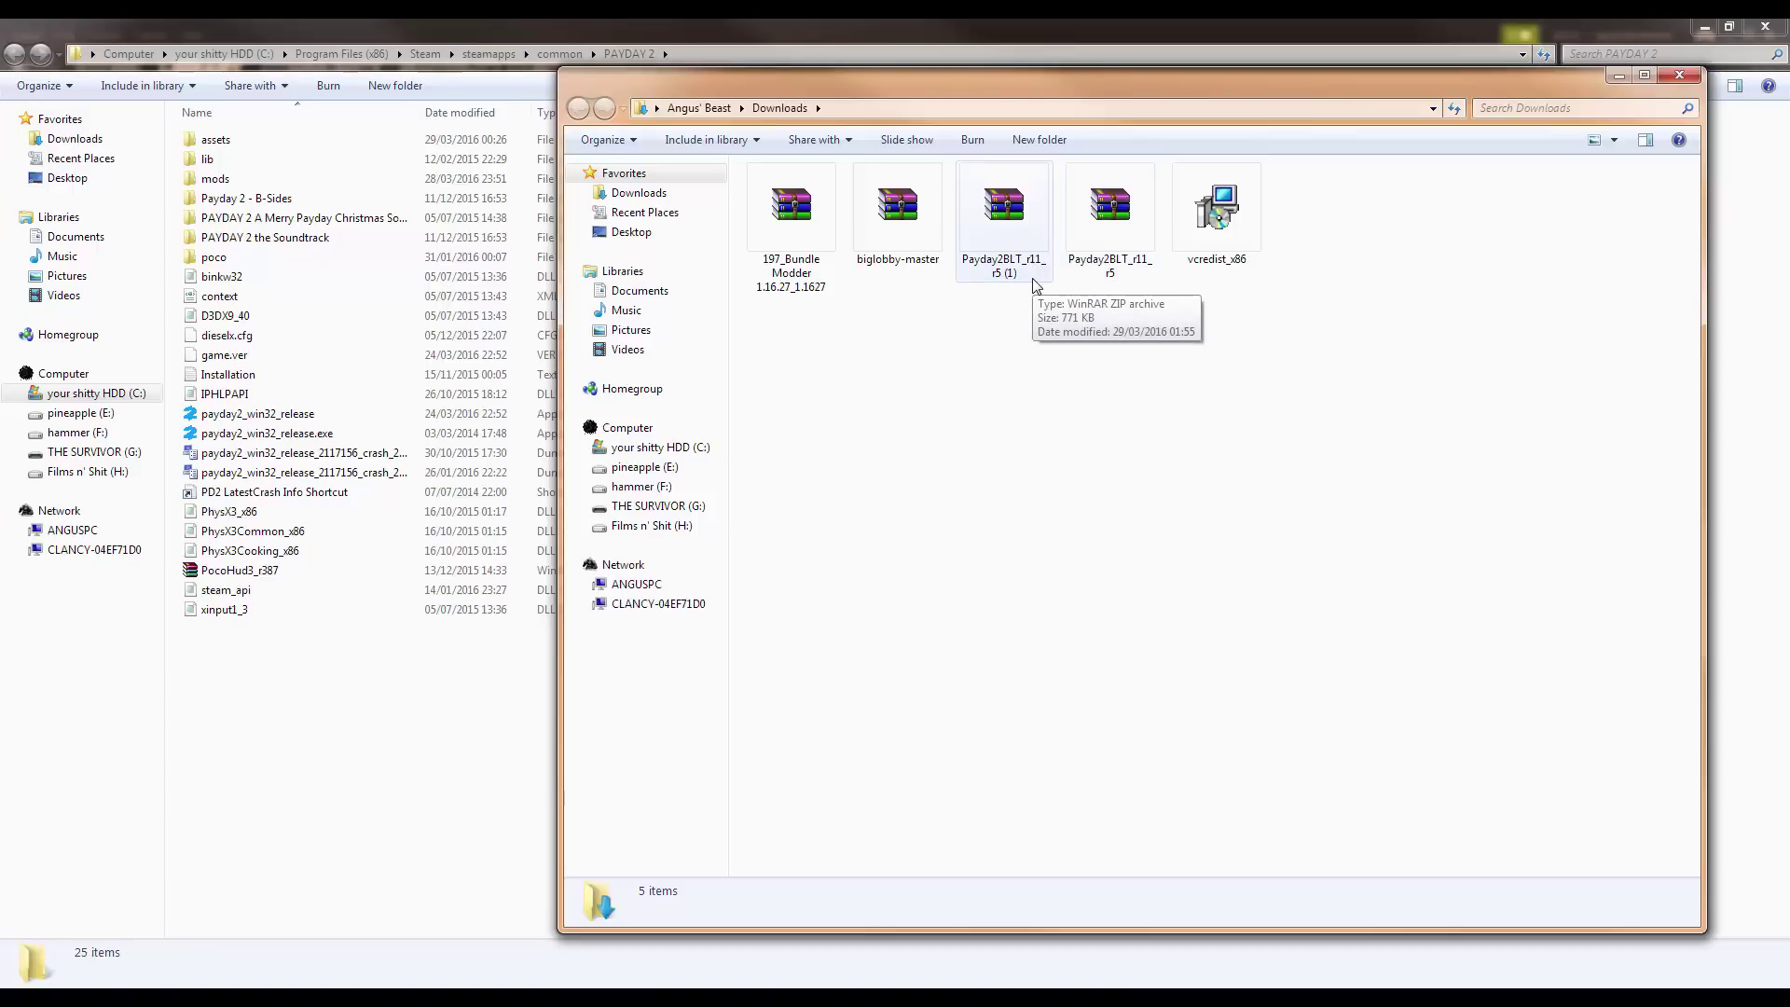
# Step: Try to copy the contents of the Payday2BLT_r11_r5 (1) archive into the PAYDAY 2 folder
pyautogui.click(1007, 232)
pyautogui.doubleClick(1007, 232)
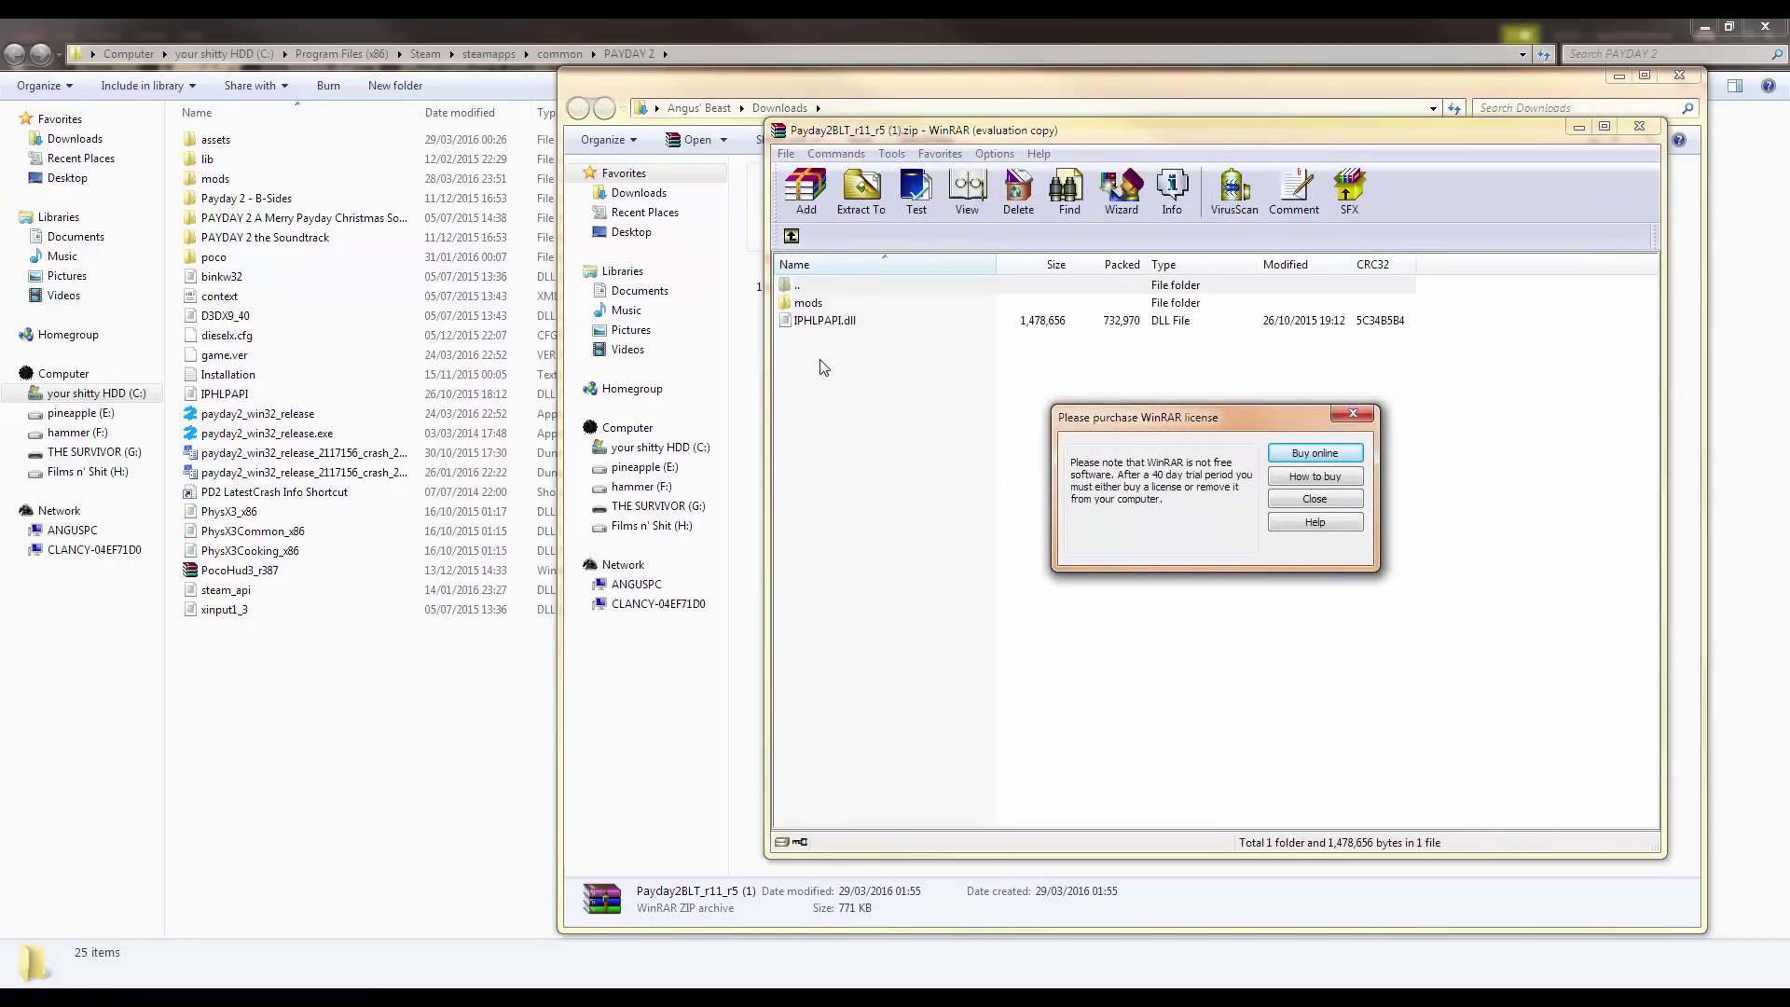
pyautogui.click(1313, 500)
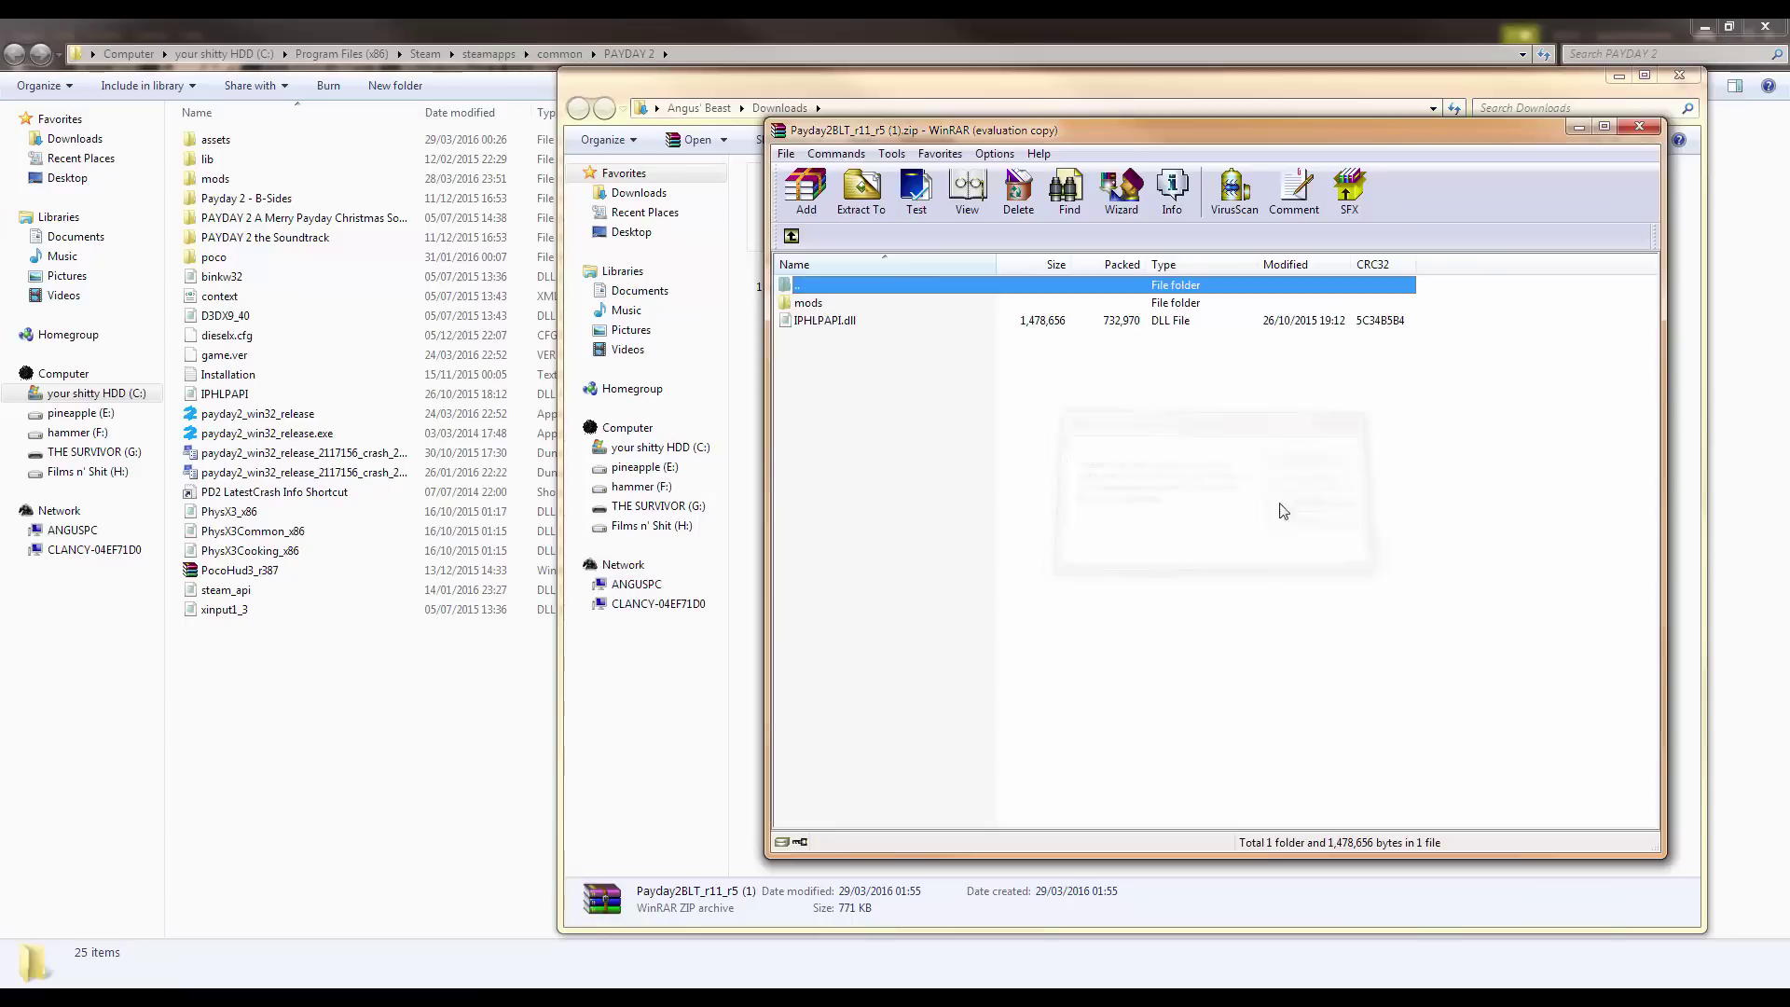
pyautogui.moveTo(809, 377); pyautogui.dragTo(308, 690)
pyautogui.click(1068, 713)
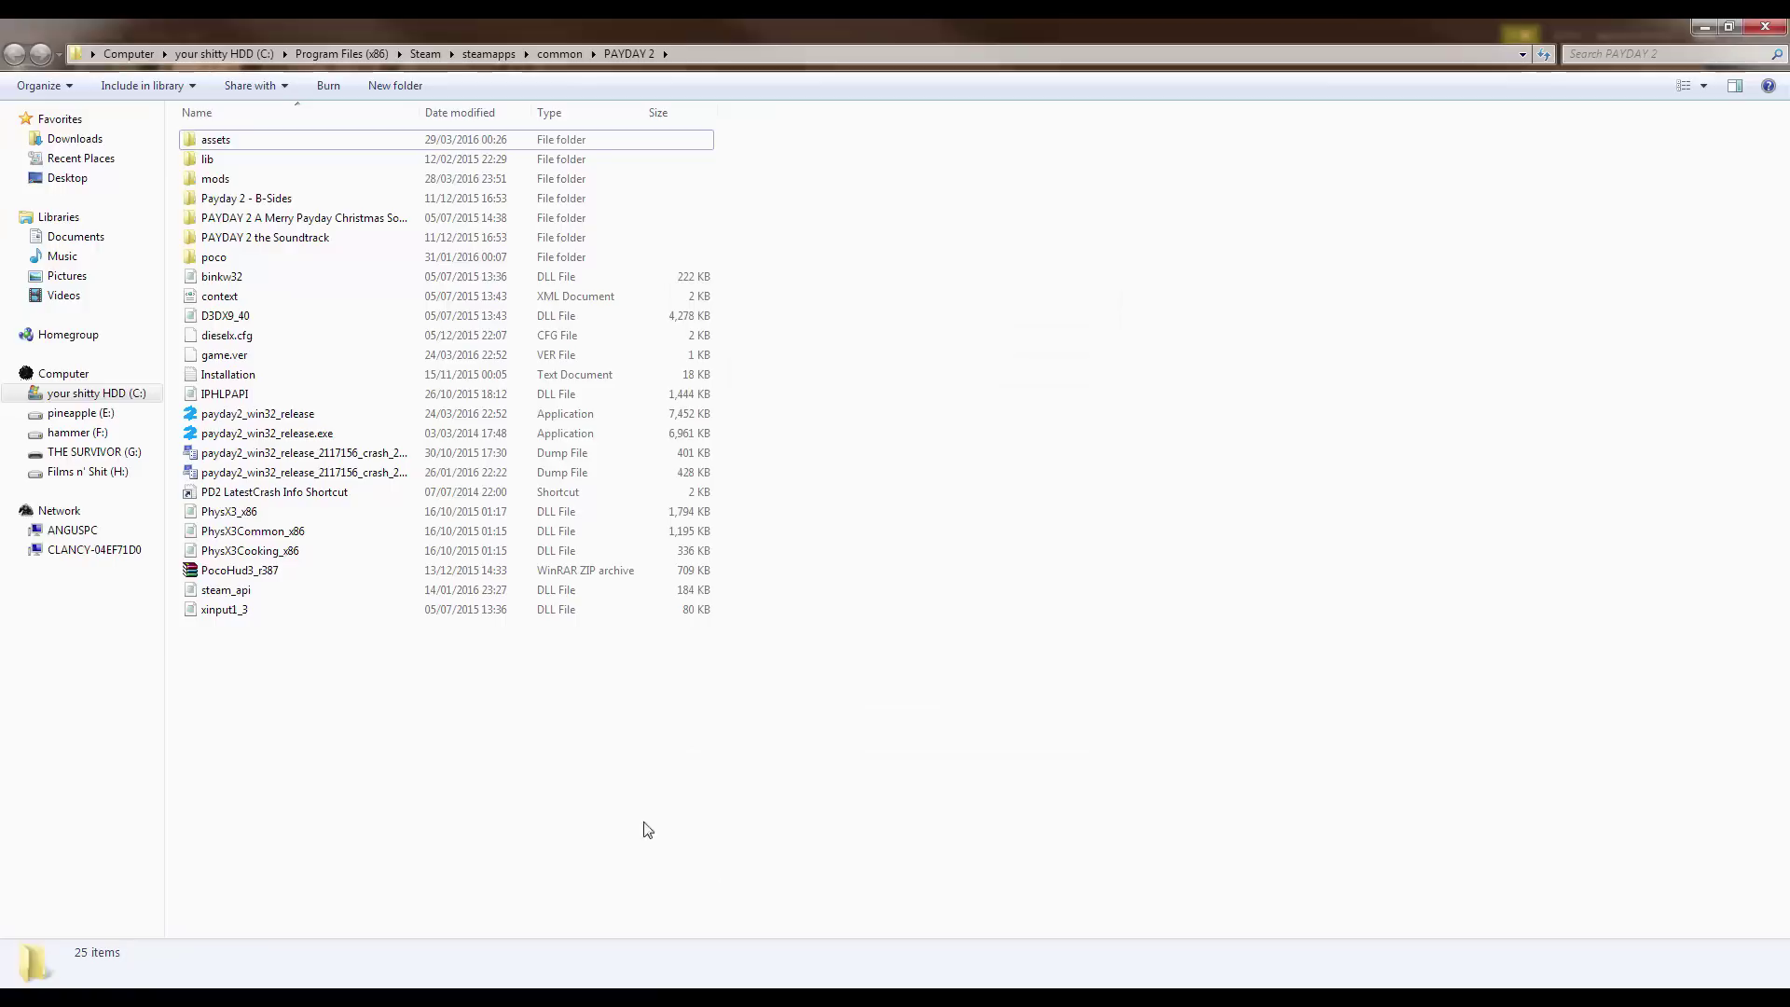
# Step: Try to copy the biglobby-master folder from its downloaded archive into the PAYDAY 2 mods folder
pyautogui.moveTo(660, 996)
pyautogui.click(794, 881)
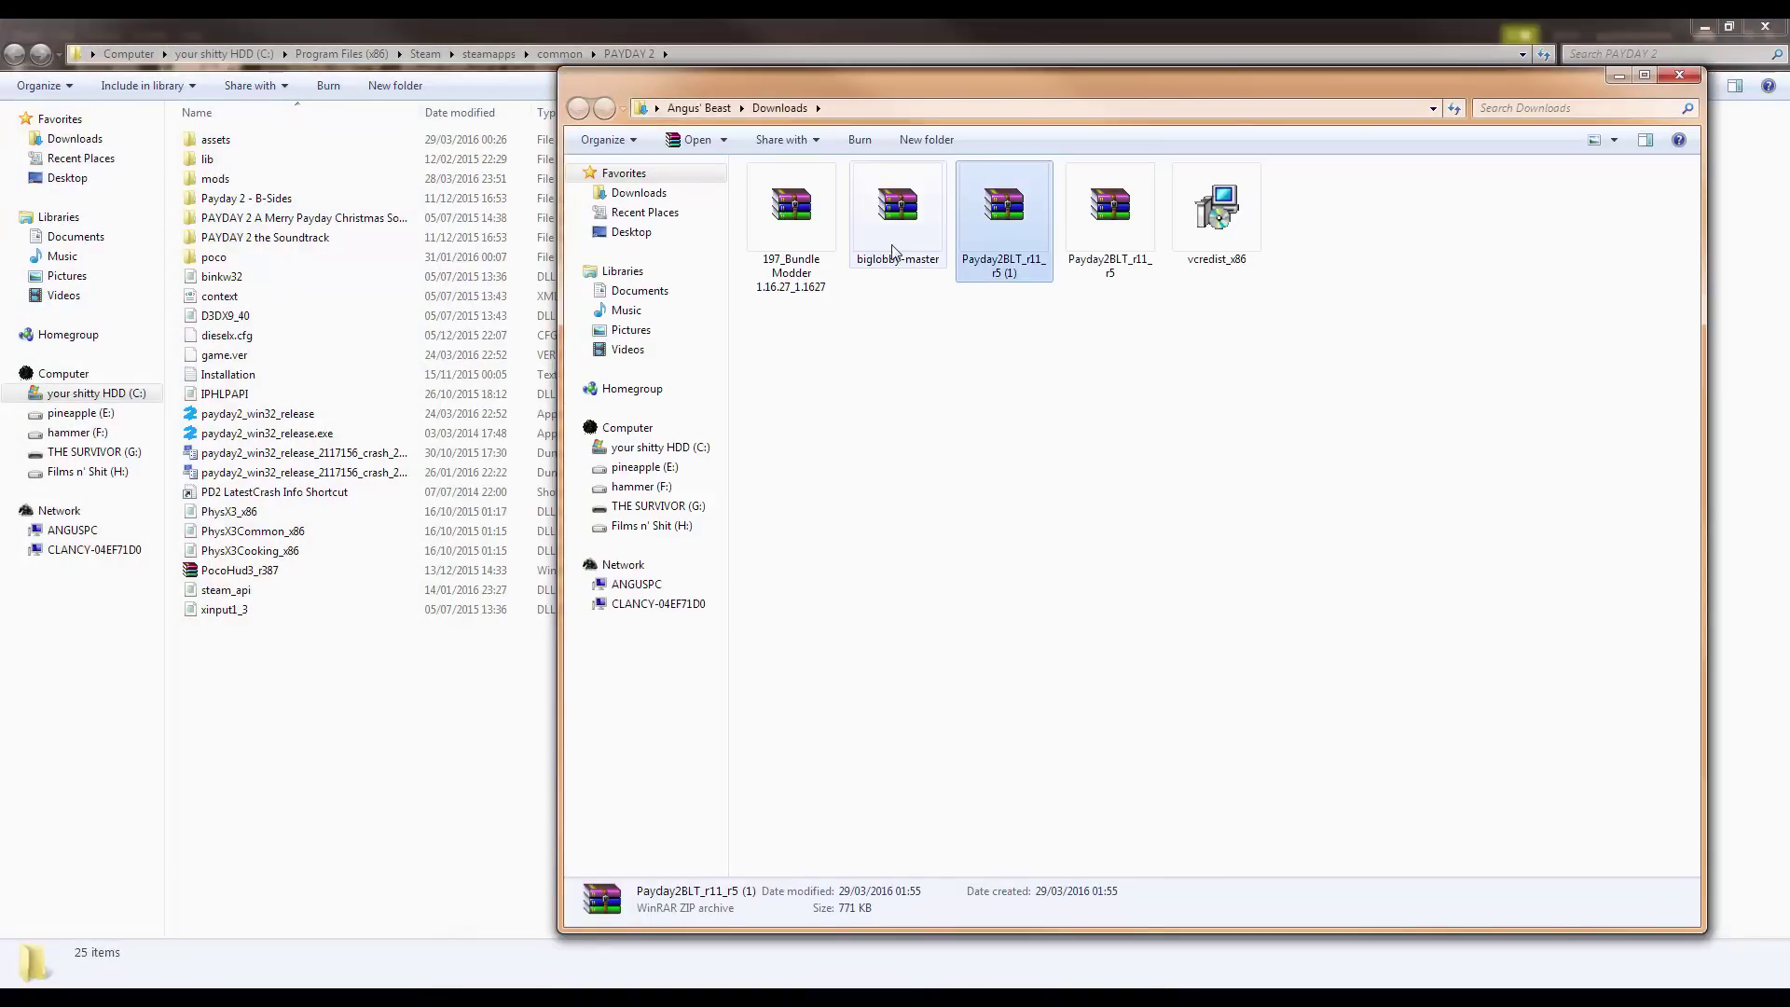
pyautogui.doubleClick(891, 245)
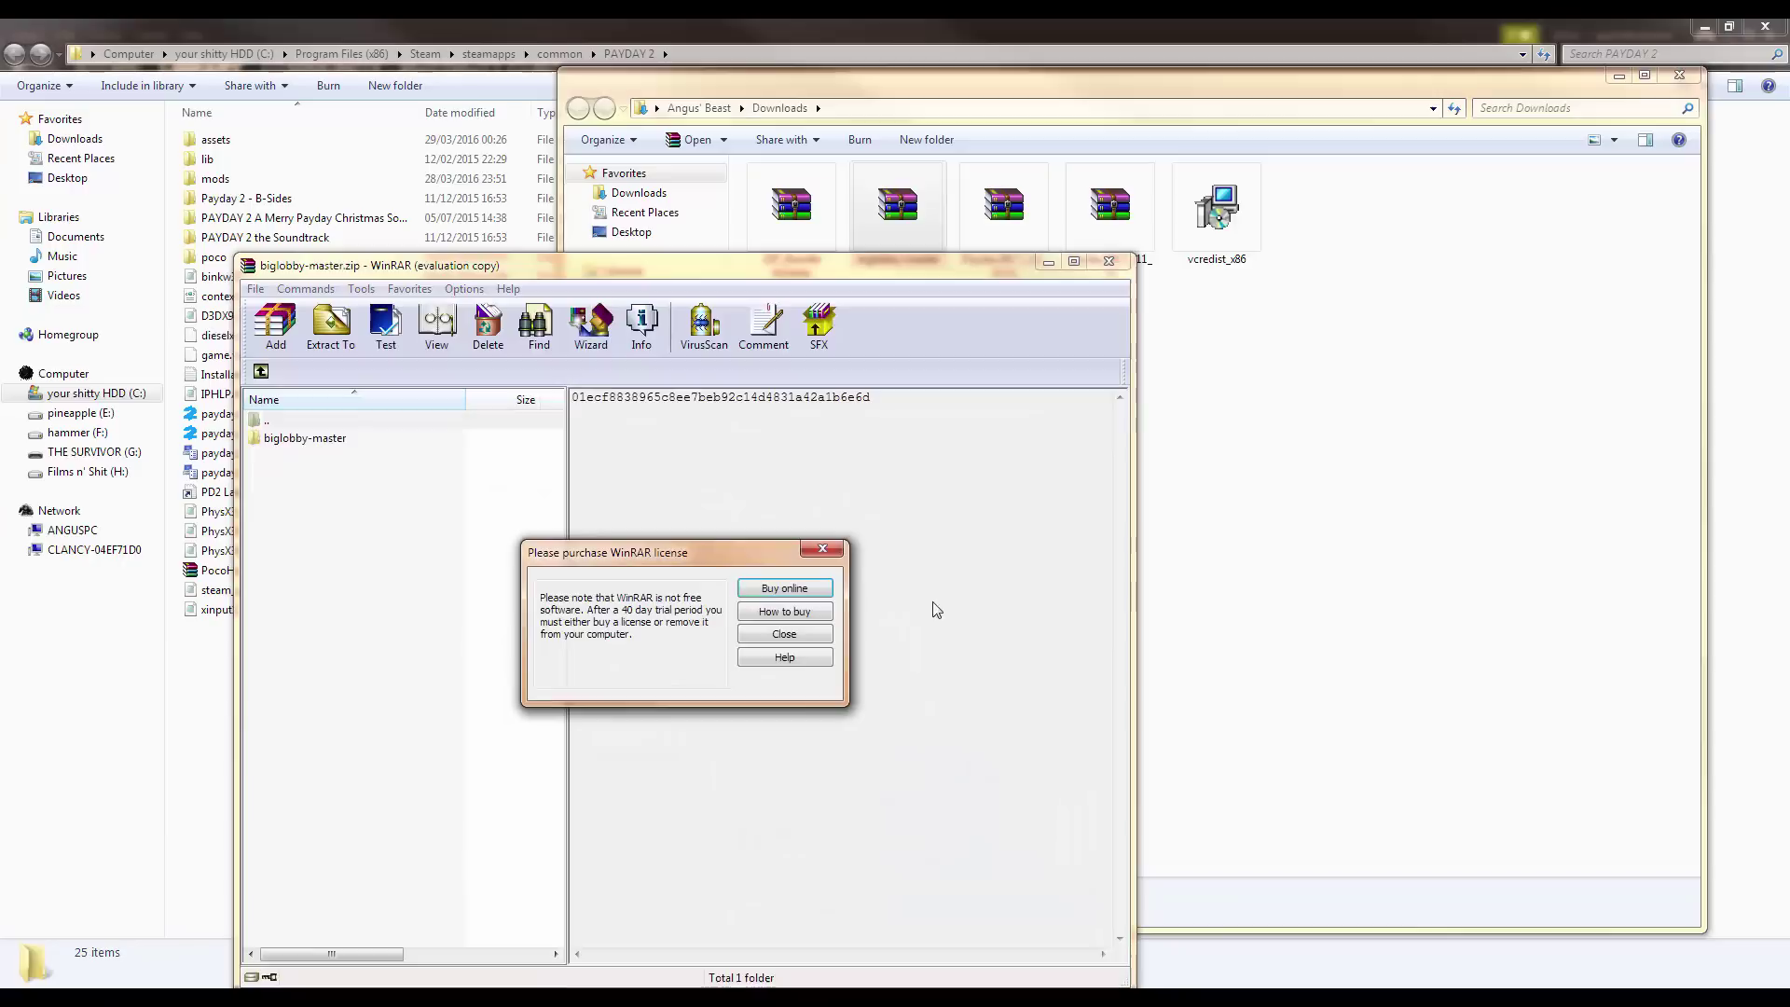
pyautogui.click(807, 638)
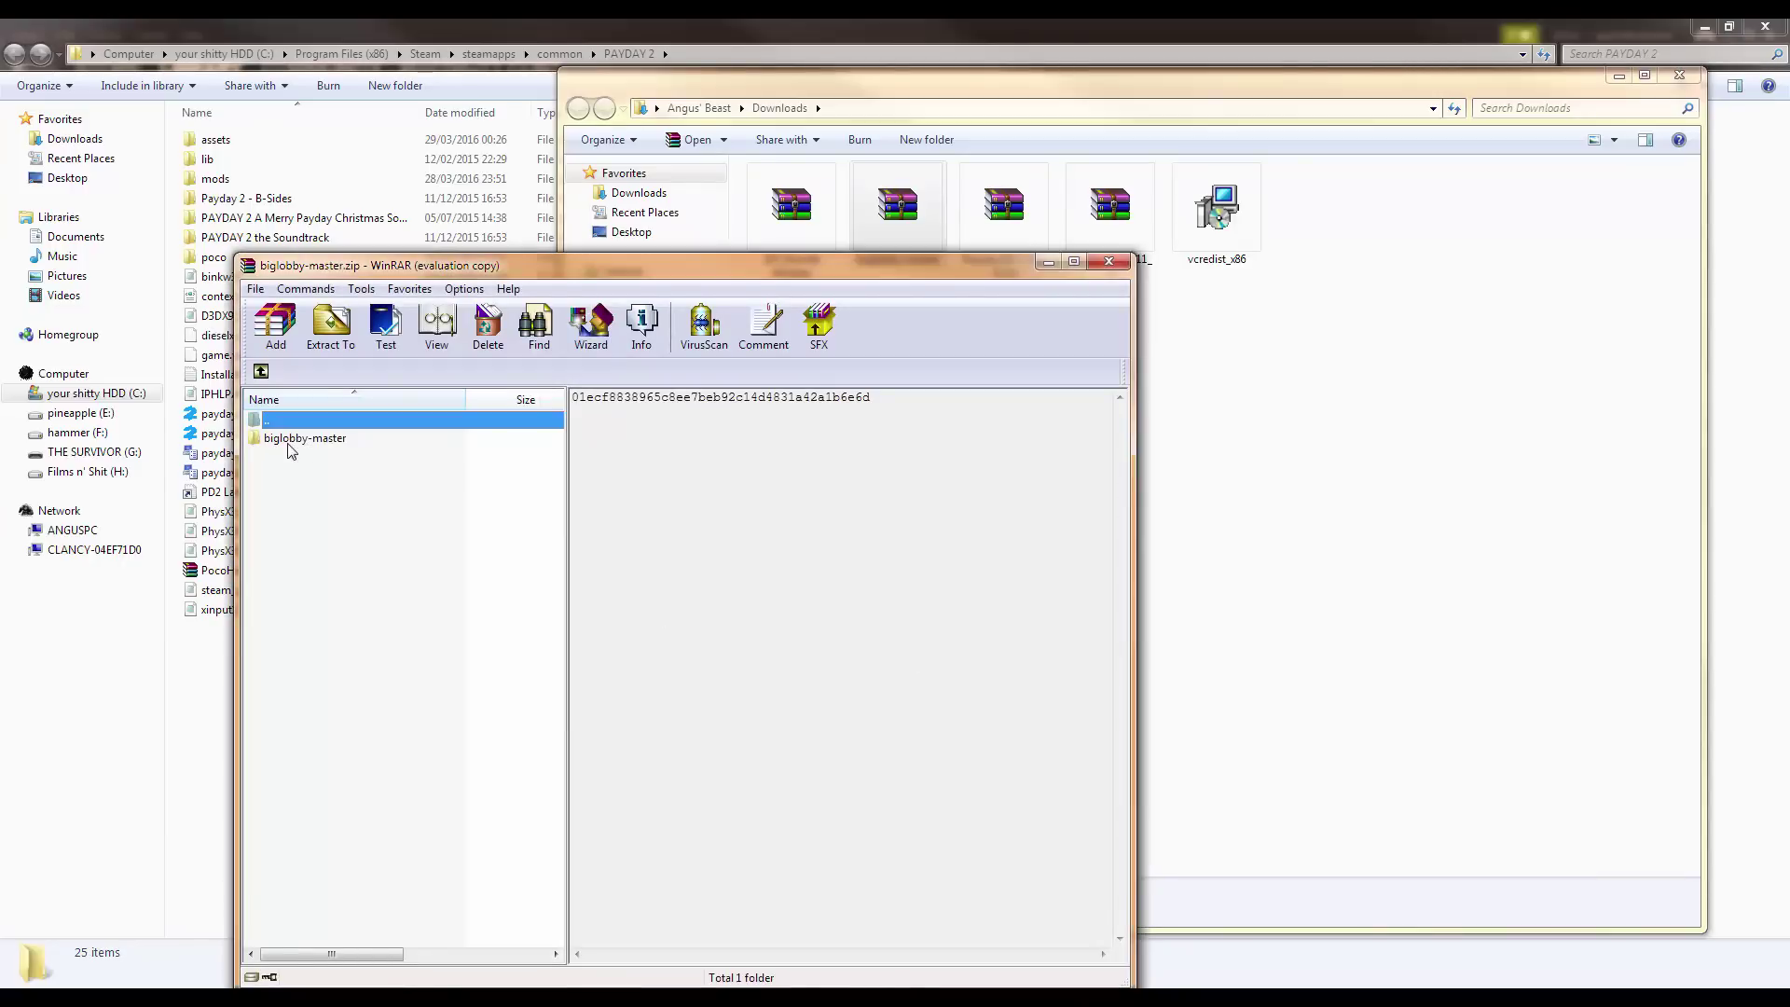
pyautogui.moveTo(304, 445); pyautogui.dragTo(233, 189)
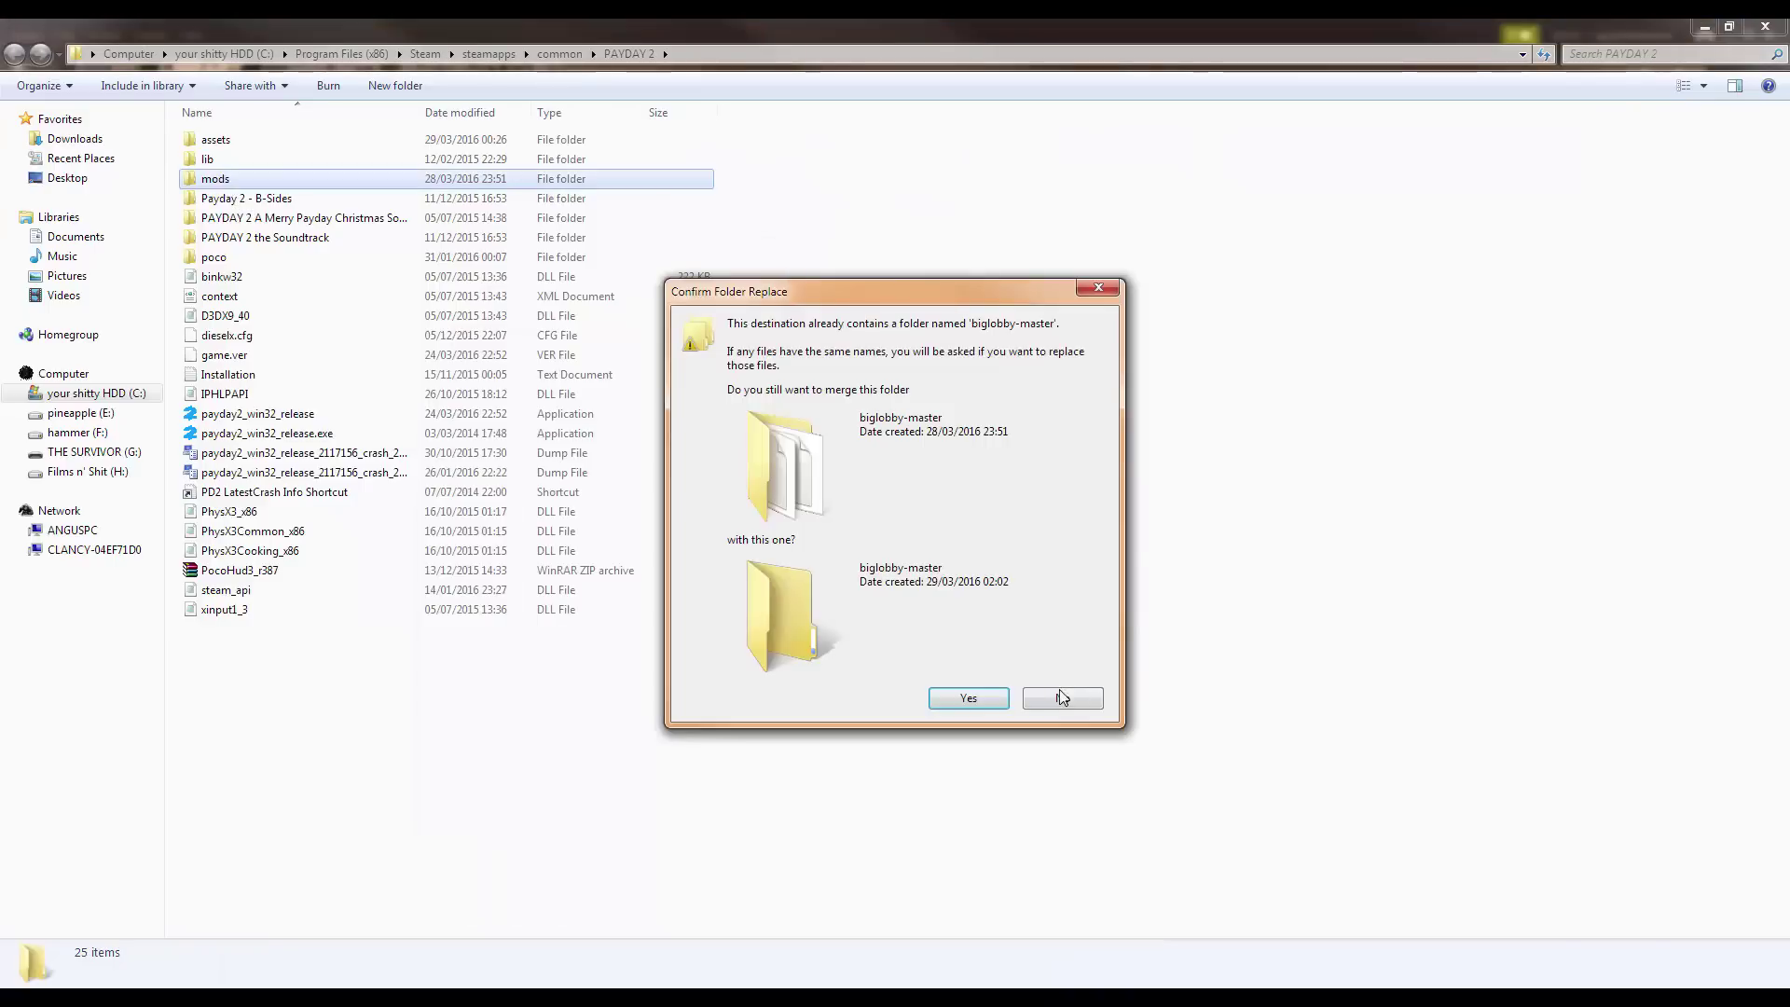
pyautogui.click(1062, 697)
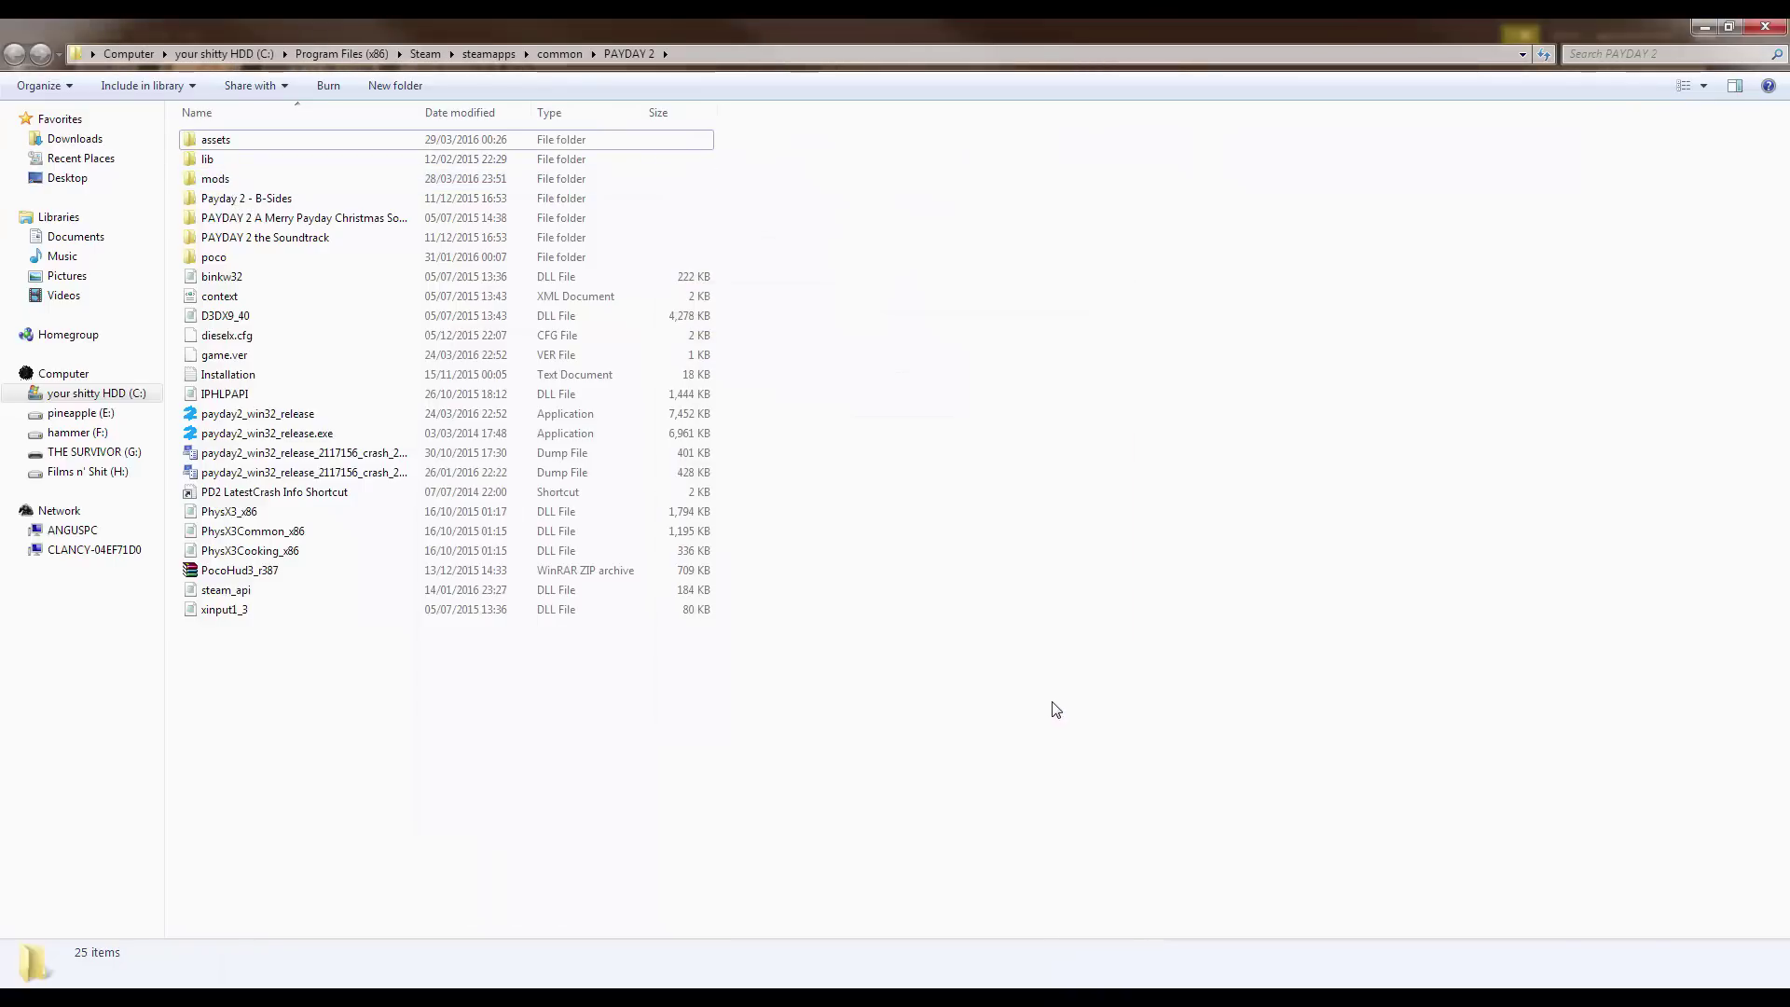
# Step: Open the biglobby-master folder inside PAYDAY 2's mods folder
pyautogui.doubleClick(240, 179)
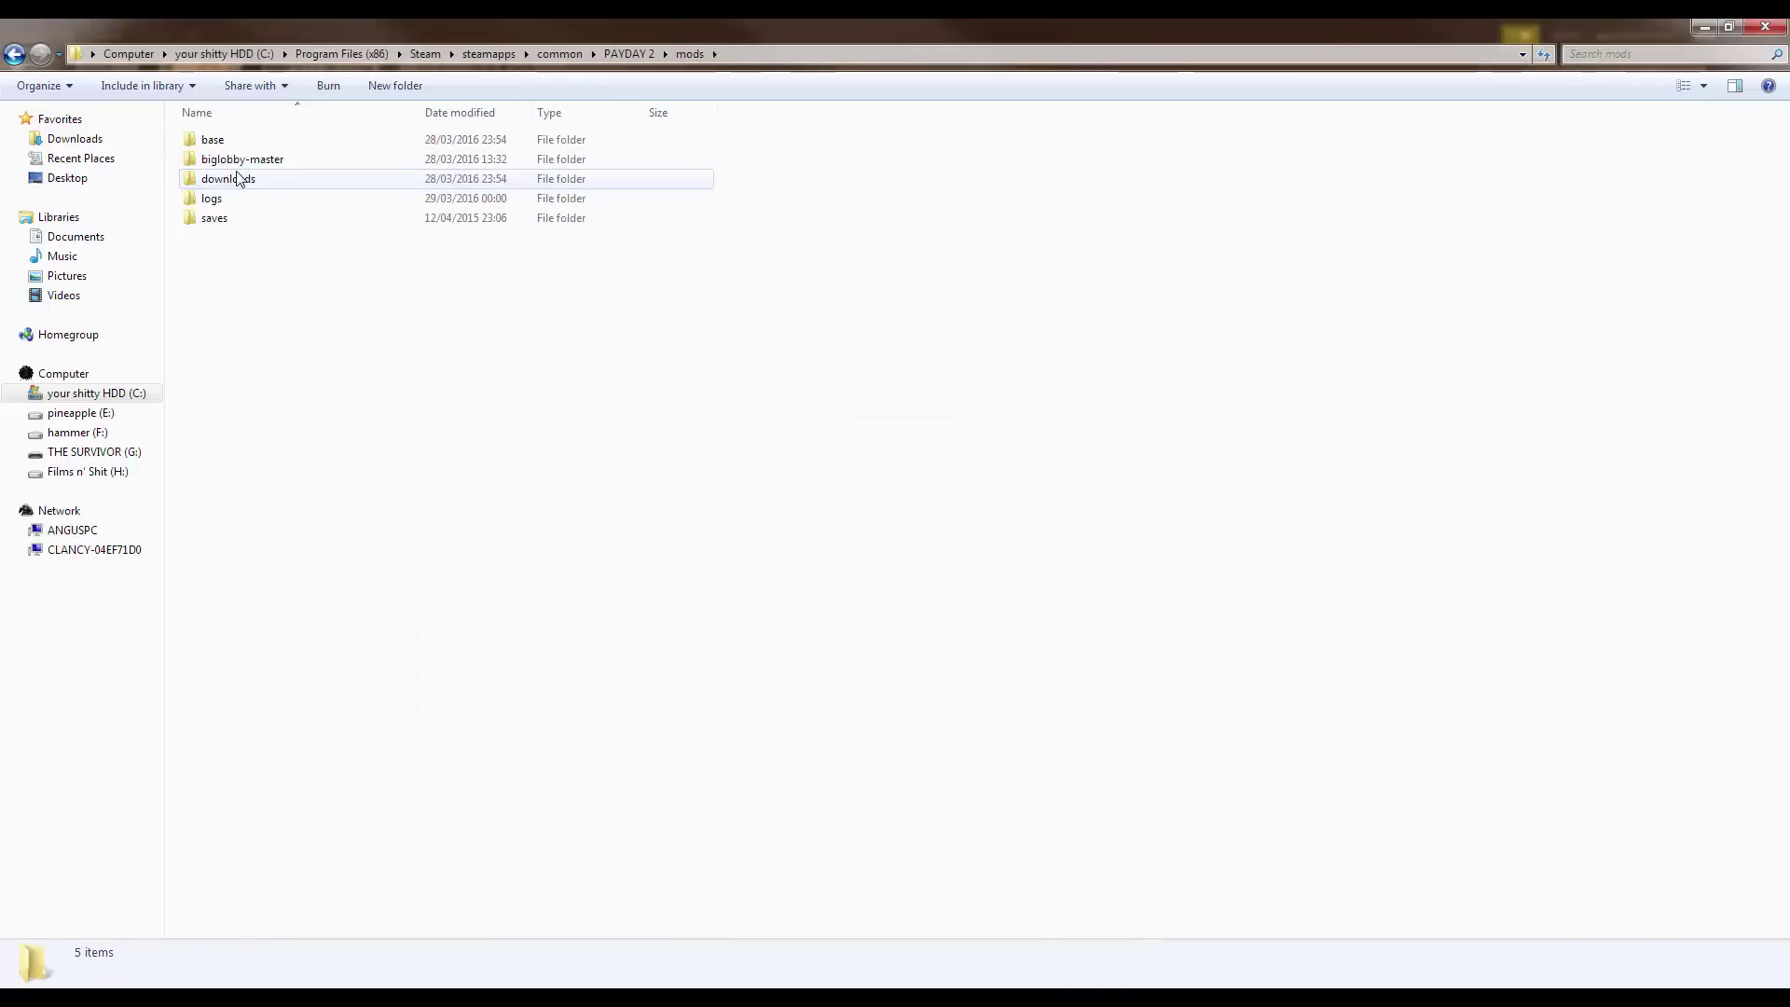
pyautogui.click(265, 162)
pyautogui.doubleClick(265, 162)
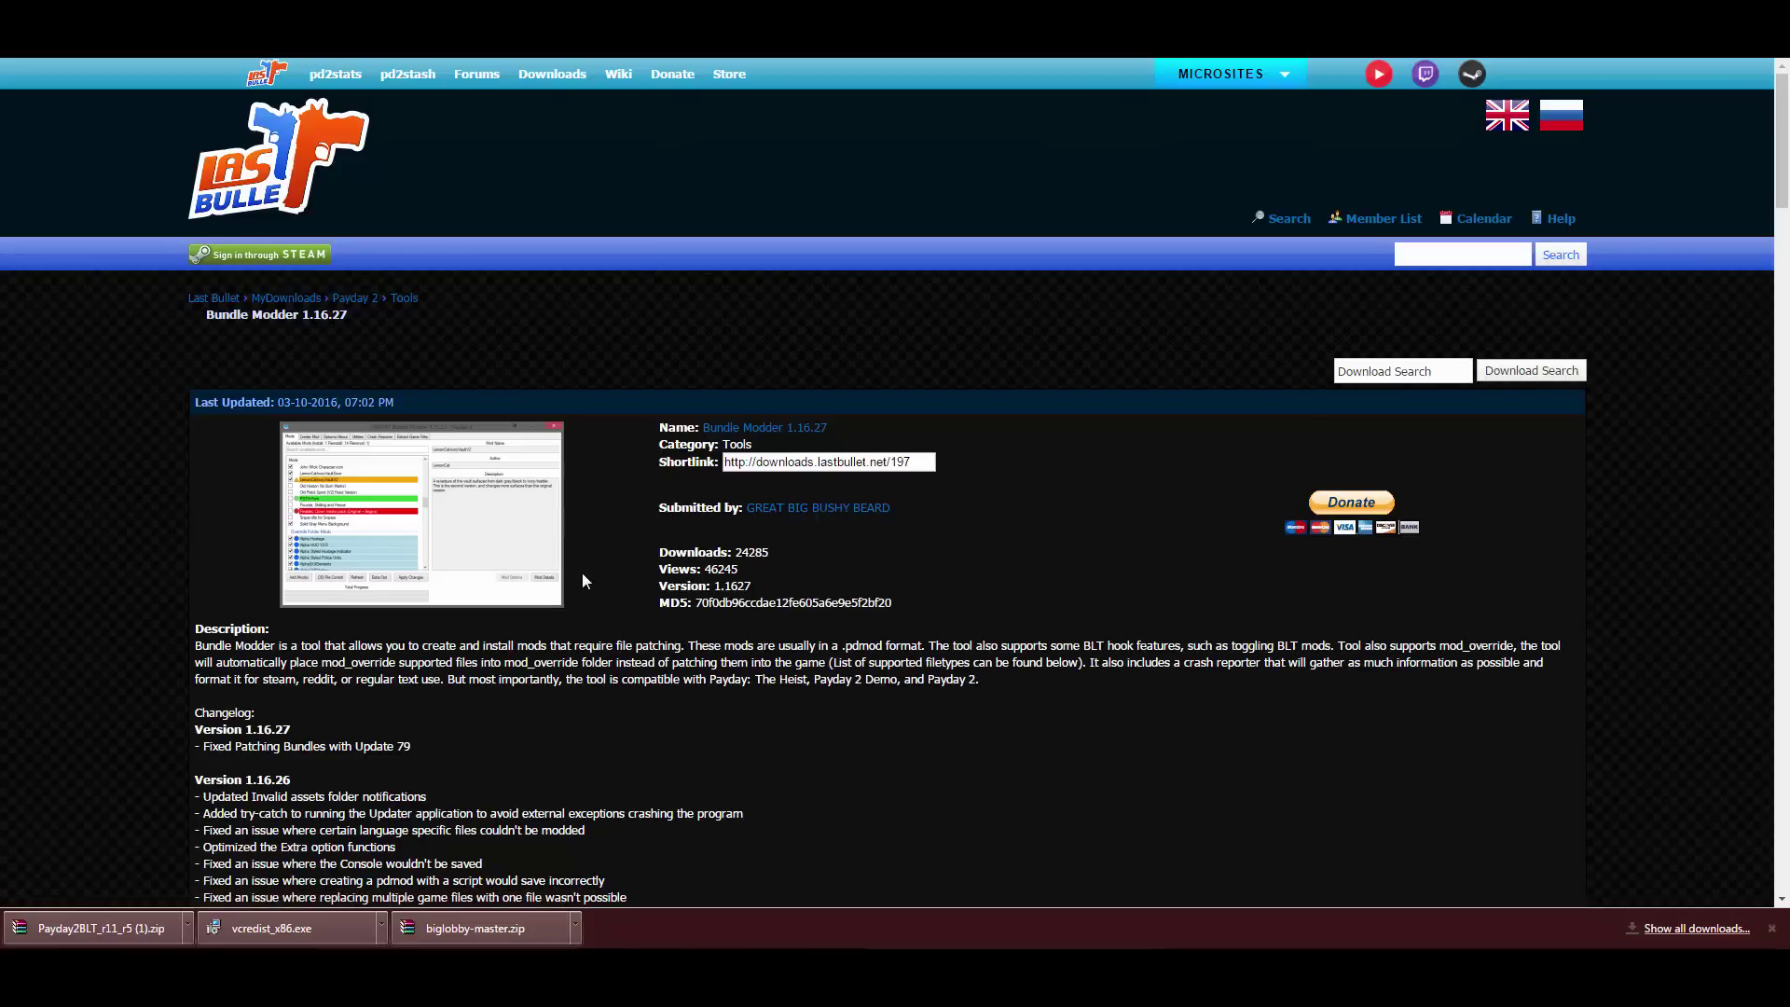
# Step: Download Bundle Modder 1.16.27 from its Last Bullet page
pyautogui.scroll(-3, 582, 573)
pyautogui.scroll(-10, 582, 573)
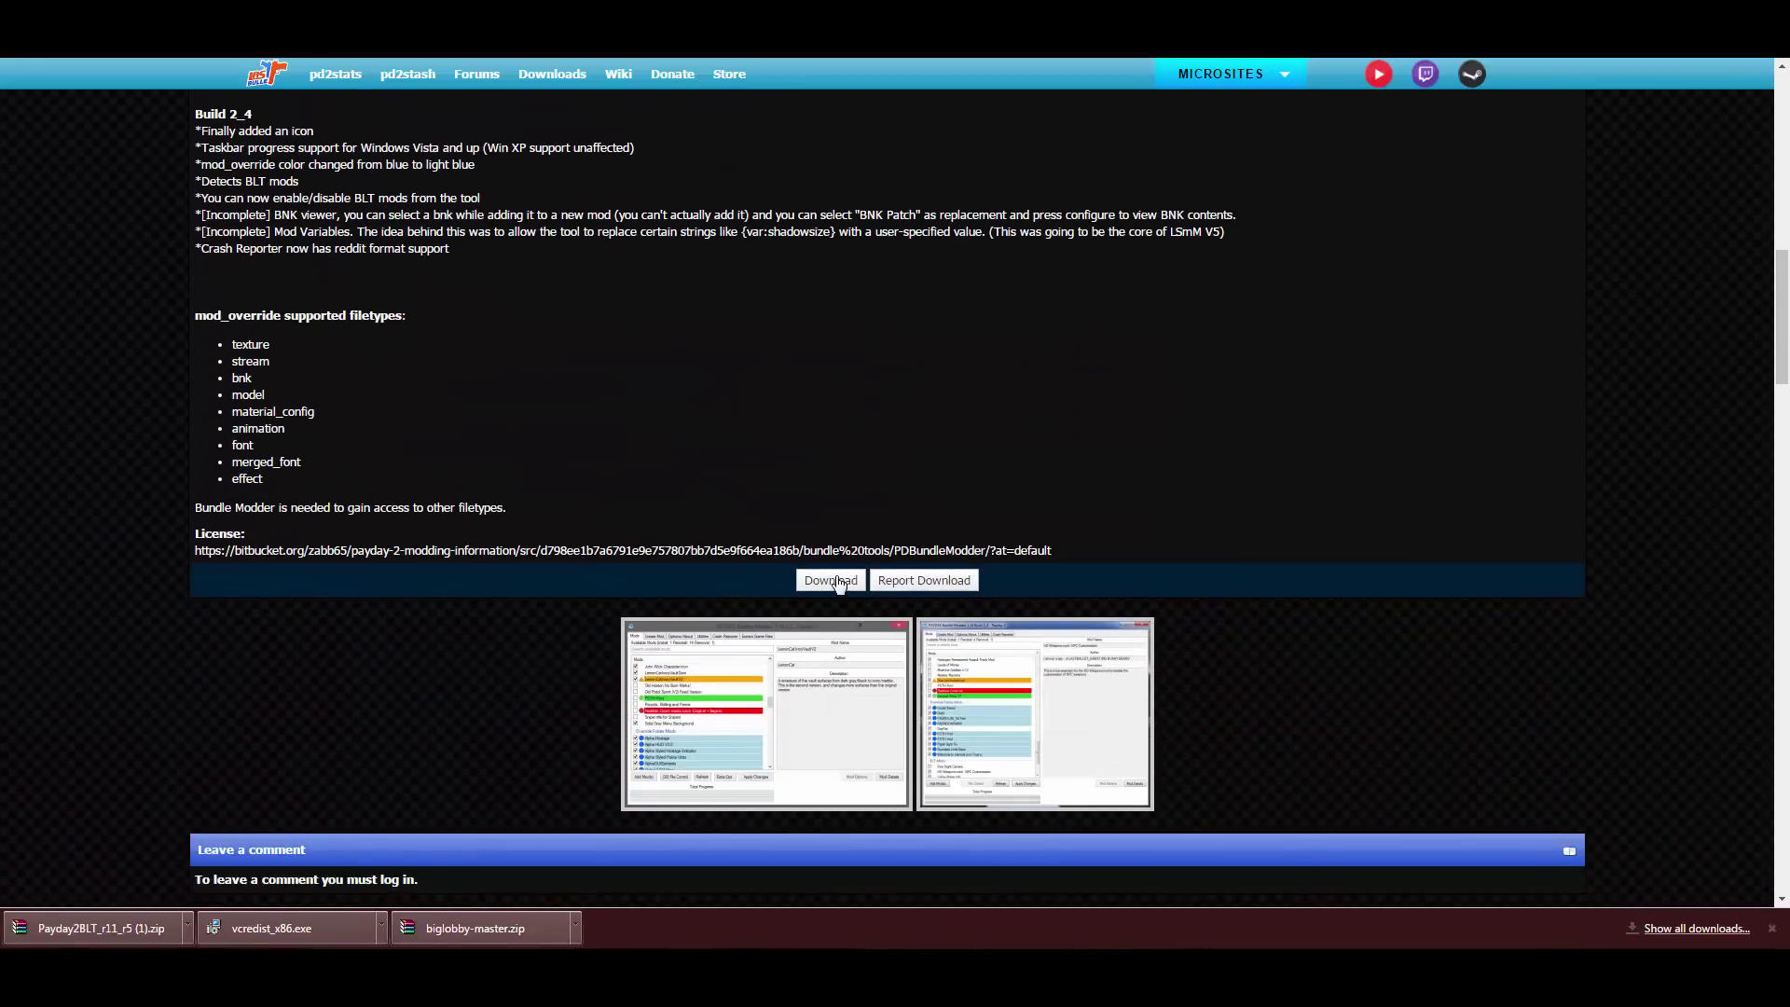
pyautogui.click(838, 583)
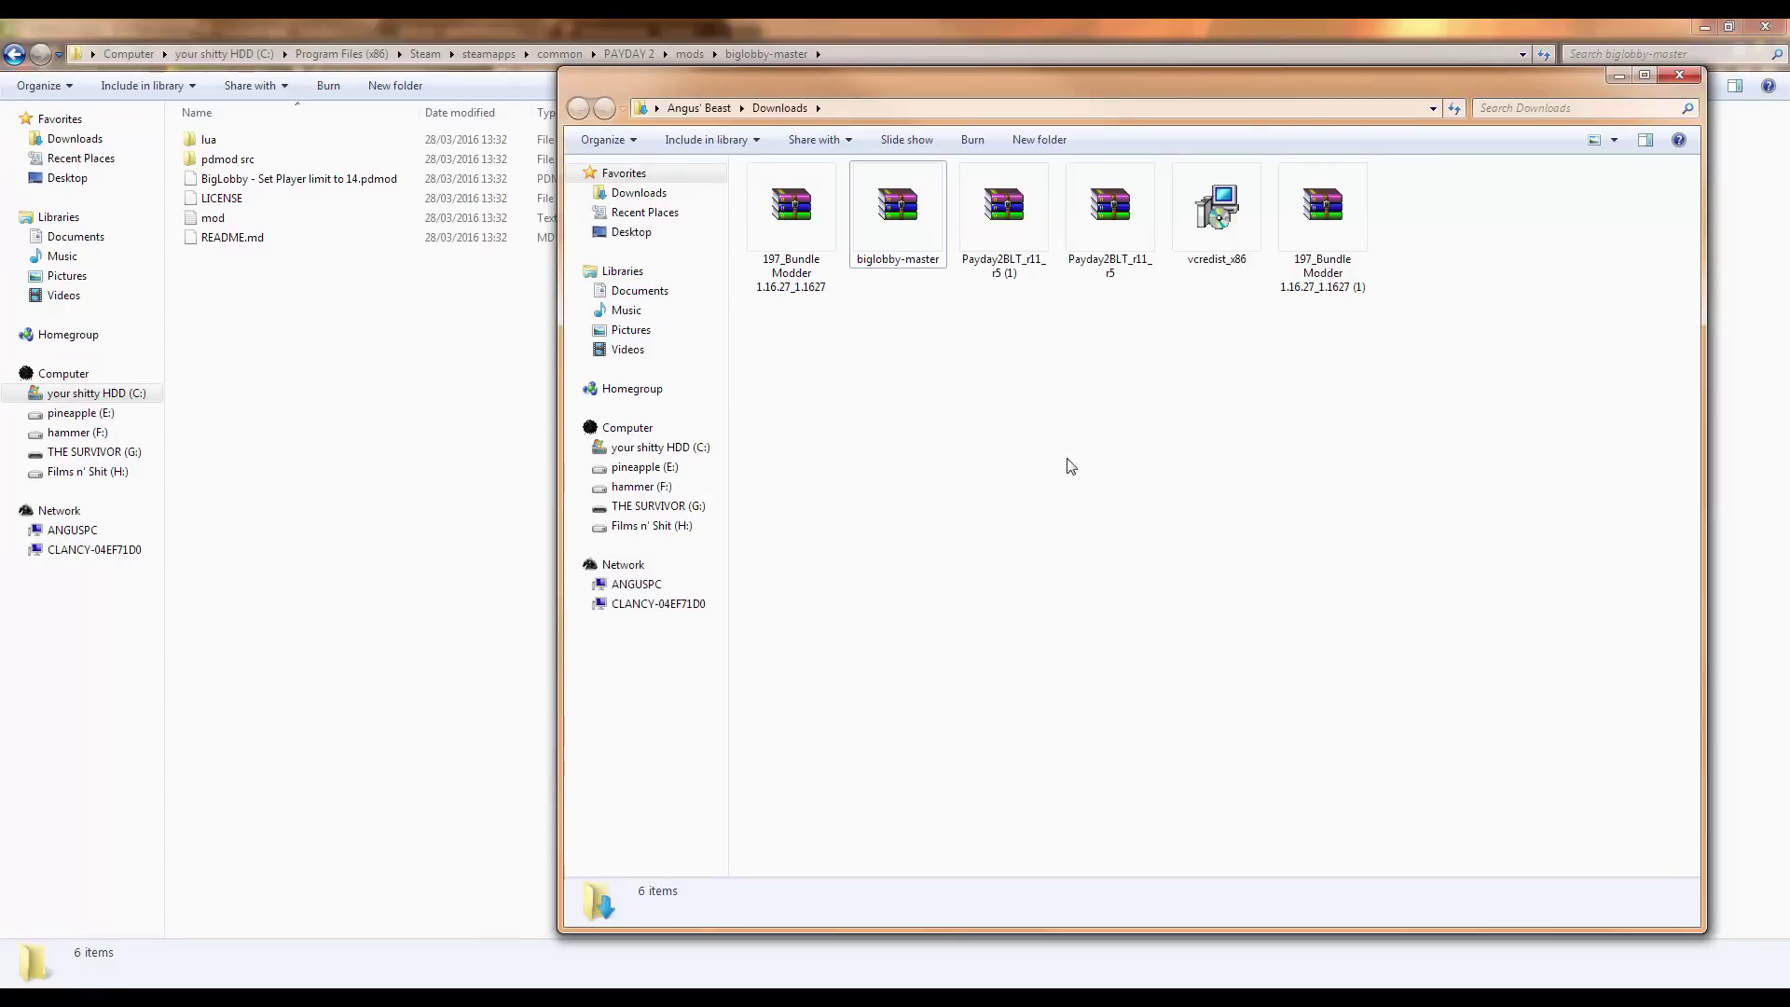
# Step: Open the 197_Bundle Modder 1.16.27_1.1627 archive from Downloads and launch PDBundleModPatcher.exe
pyautogui.doubleClick(785, 275)
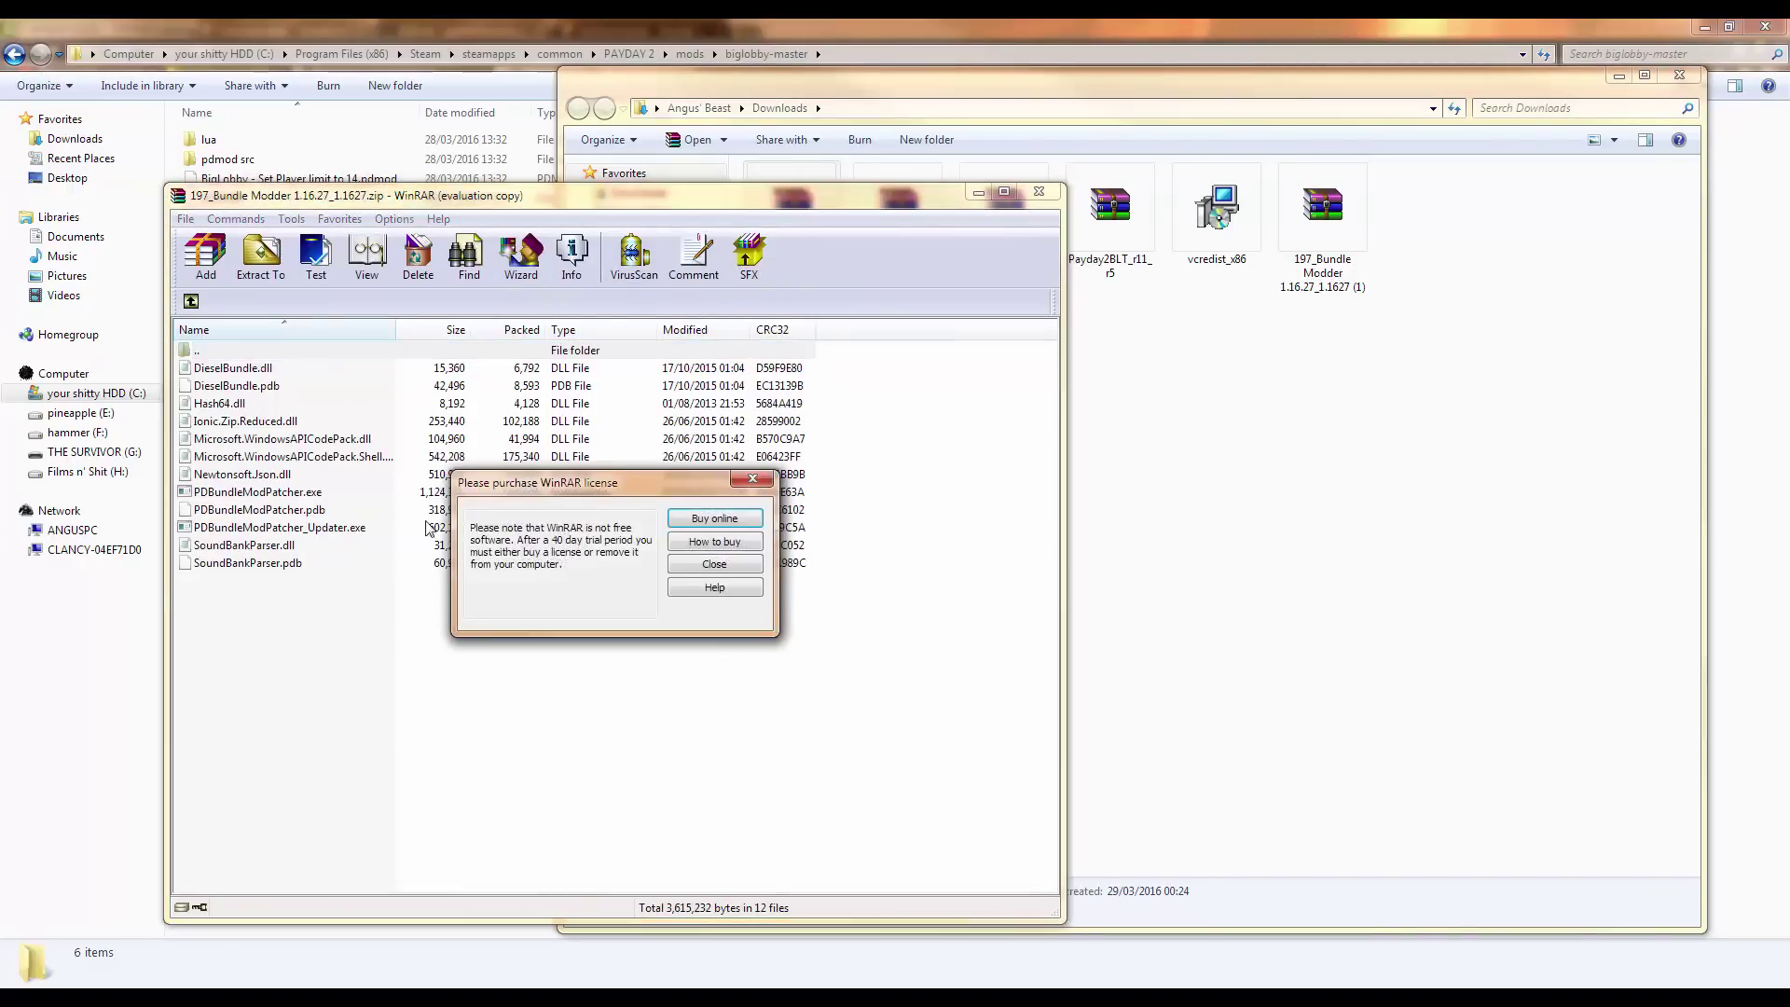
pyautogui.click(714, 564)
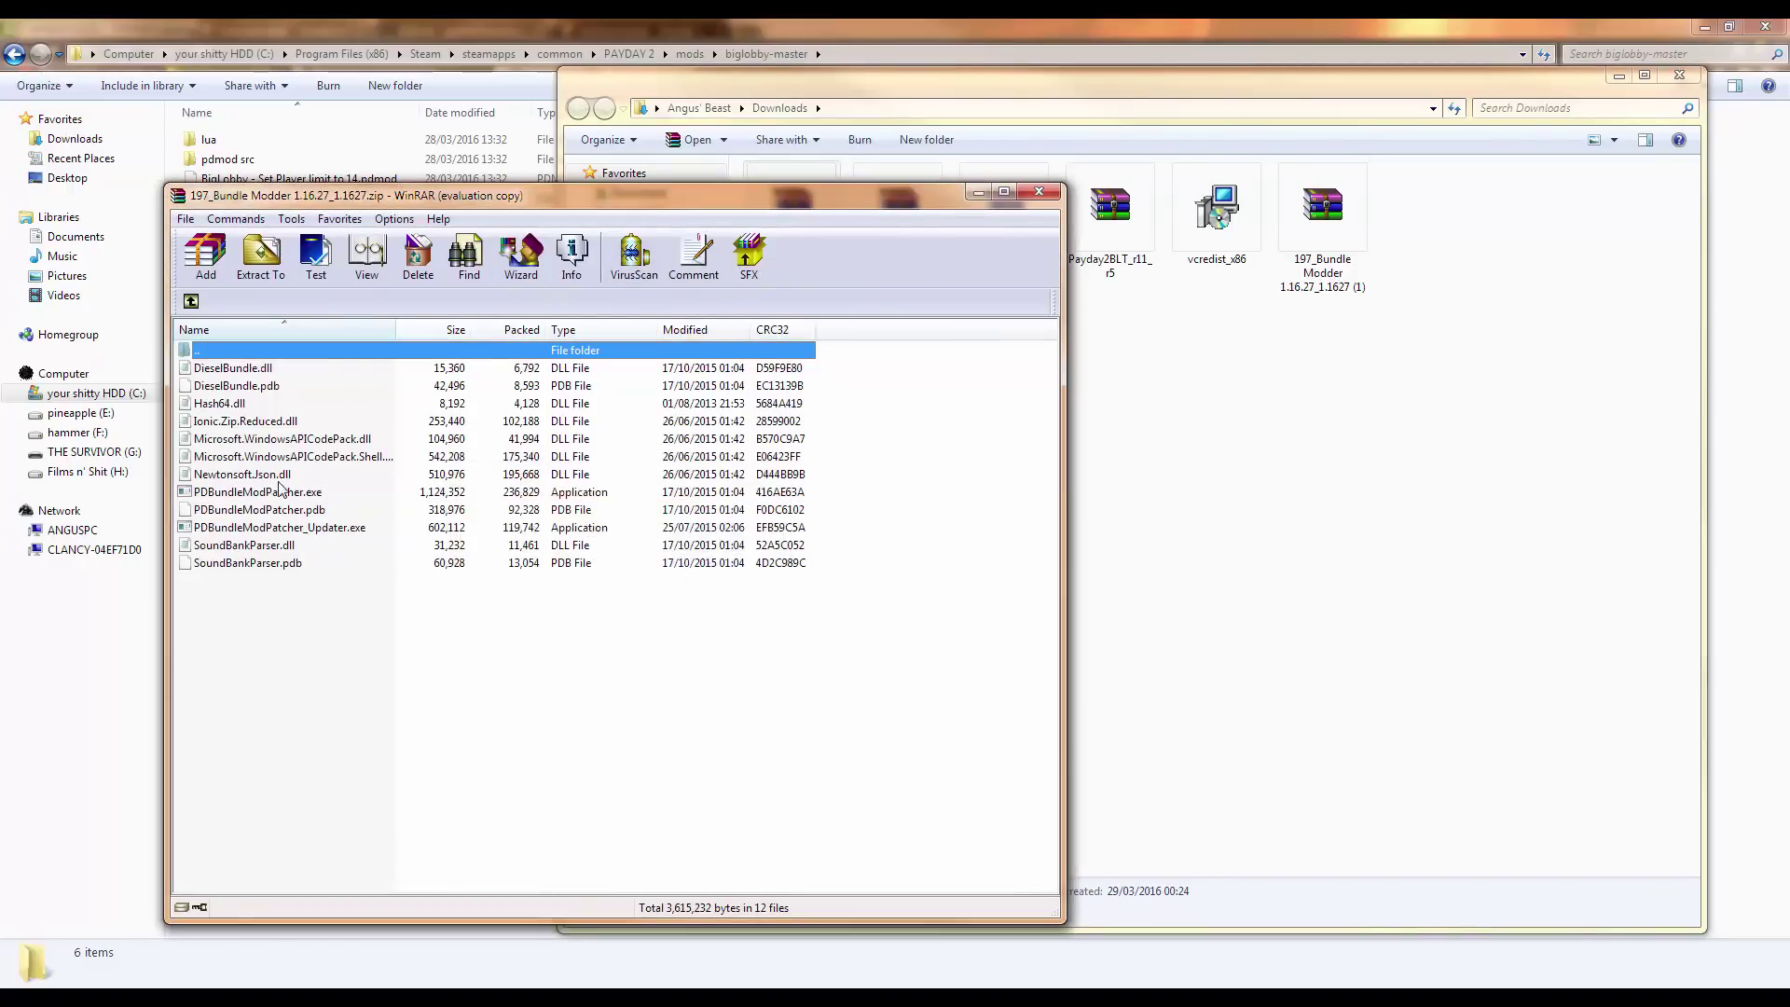
pyautogui.click(265, 500)
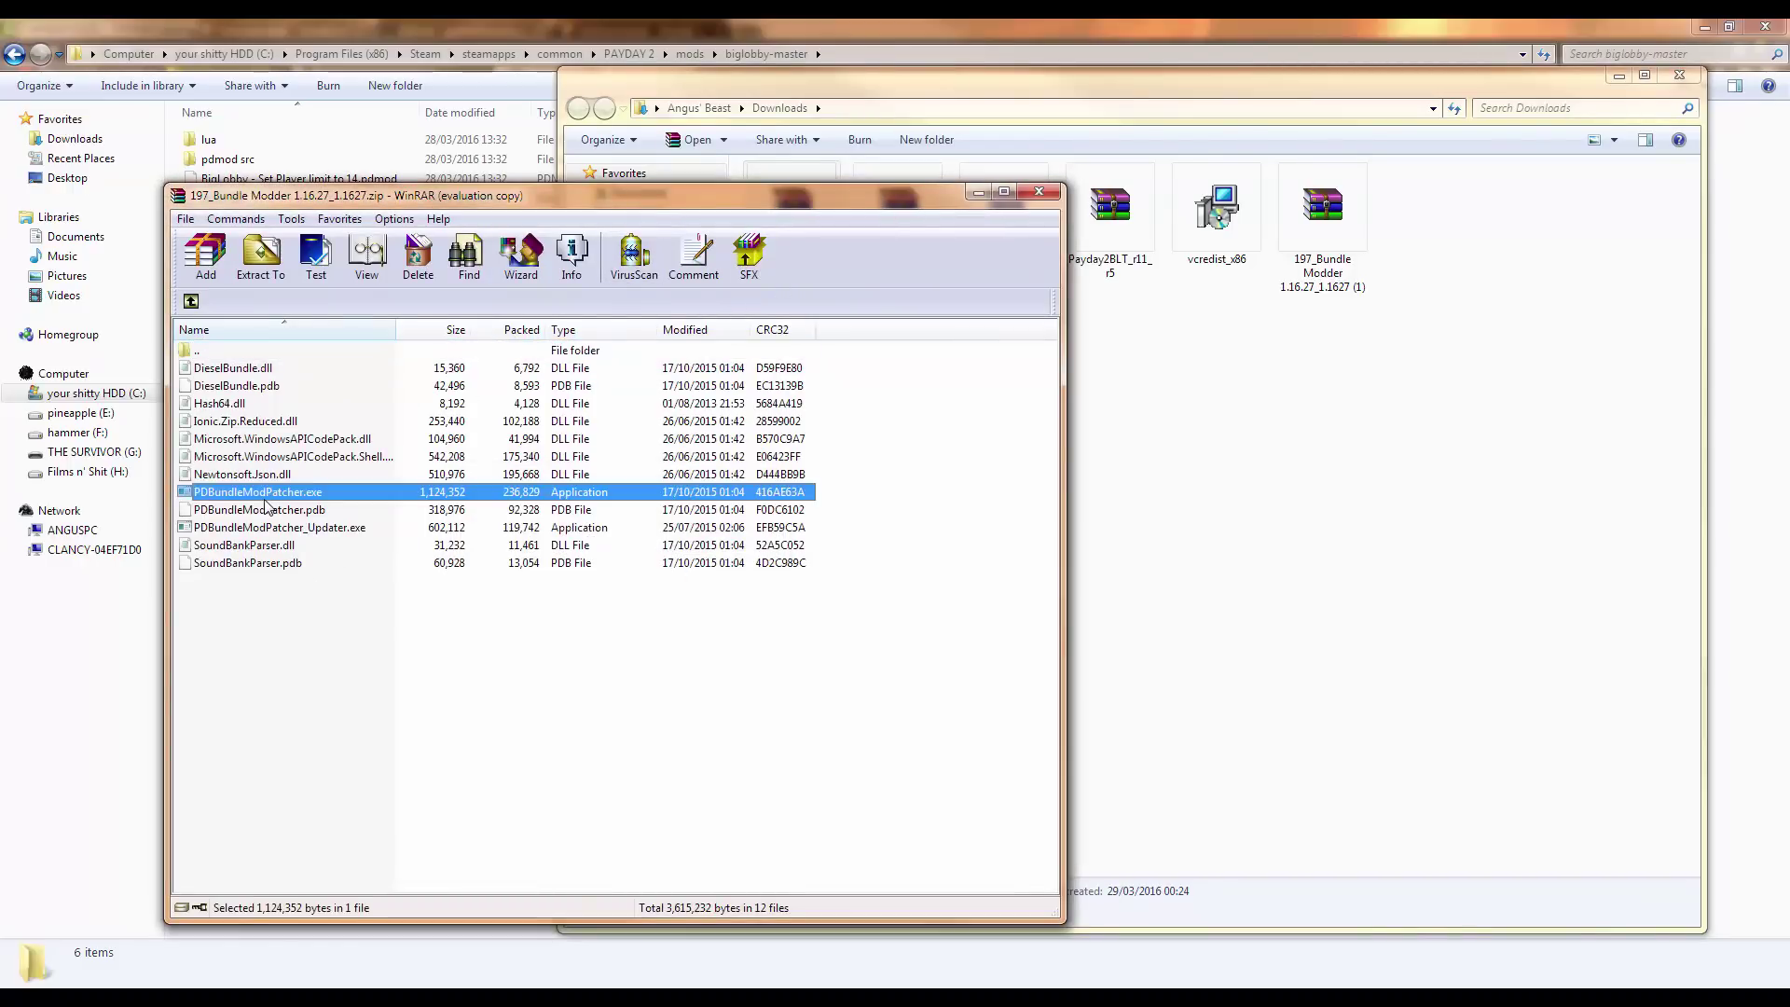
pyautogui.click(303, 527)
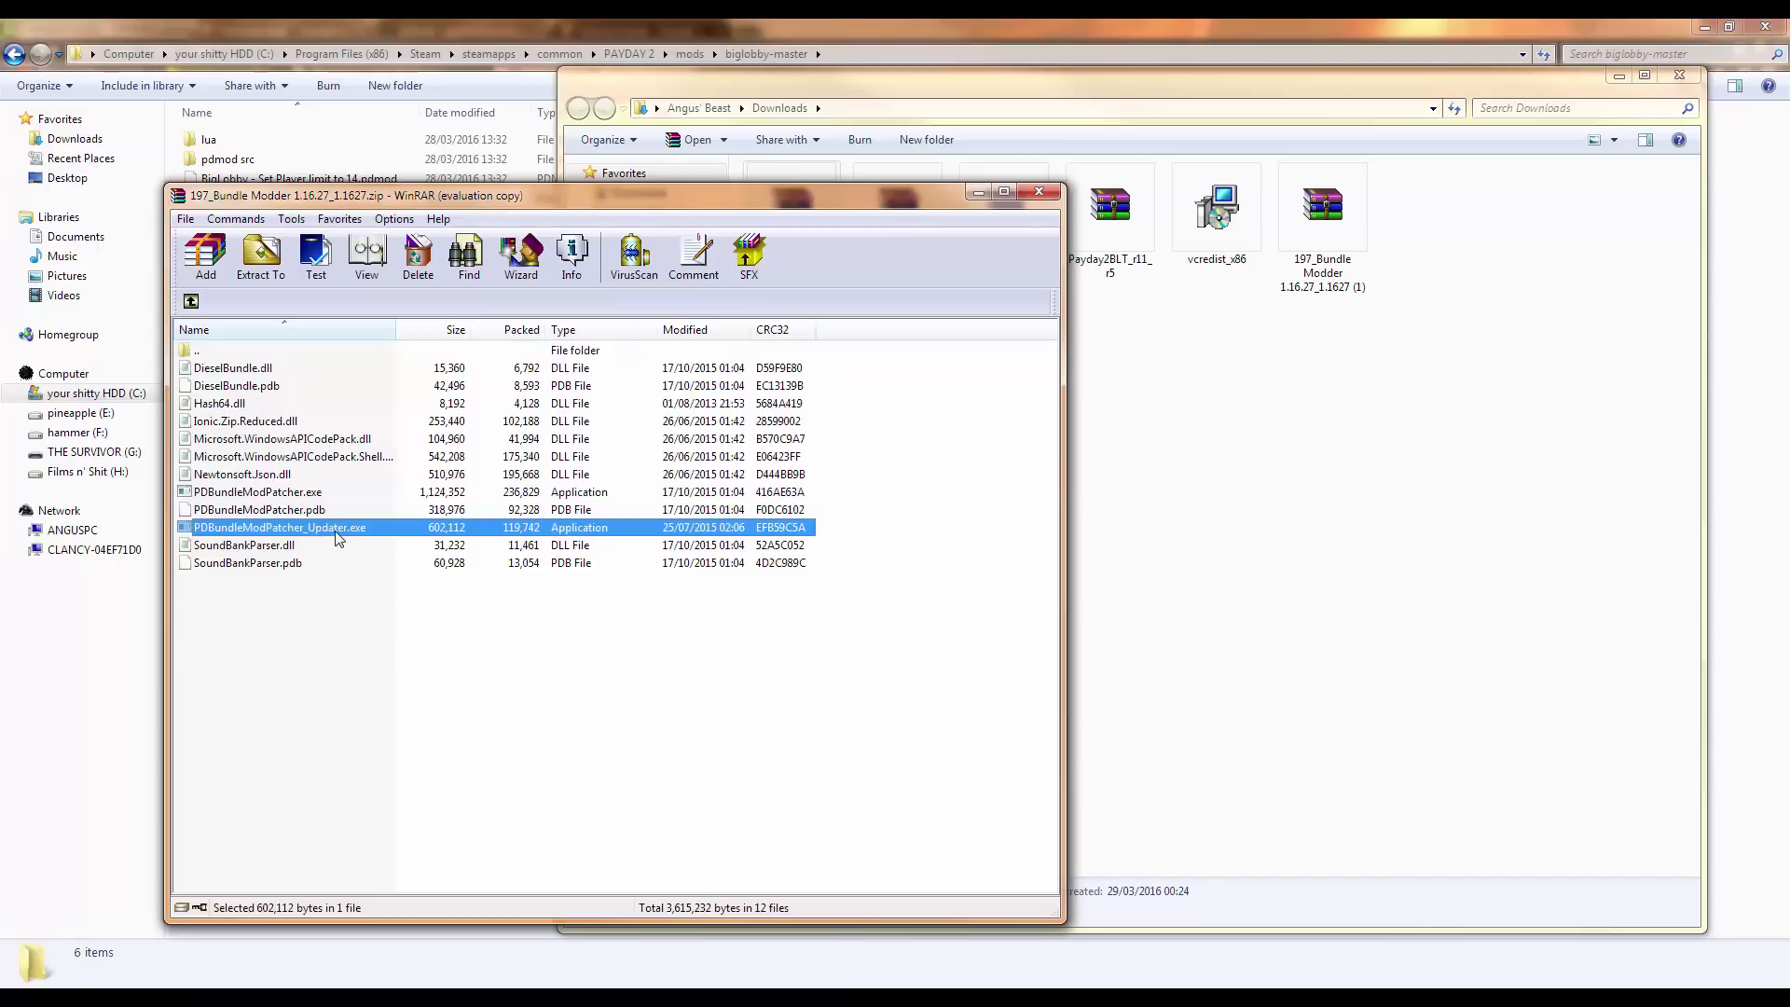
pyautogui.click(283, 494)
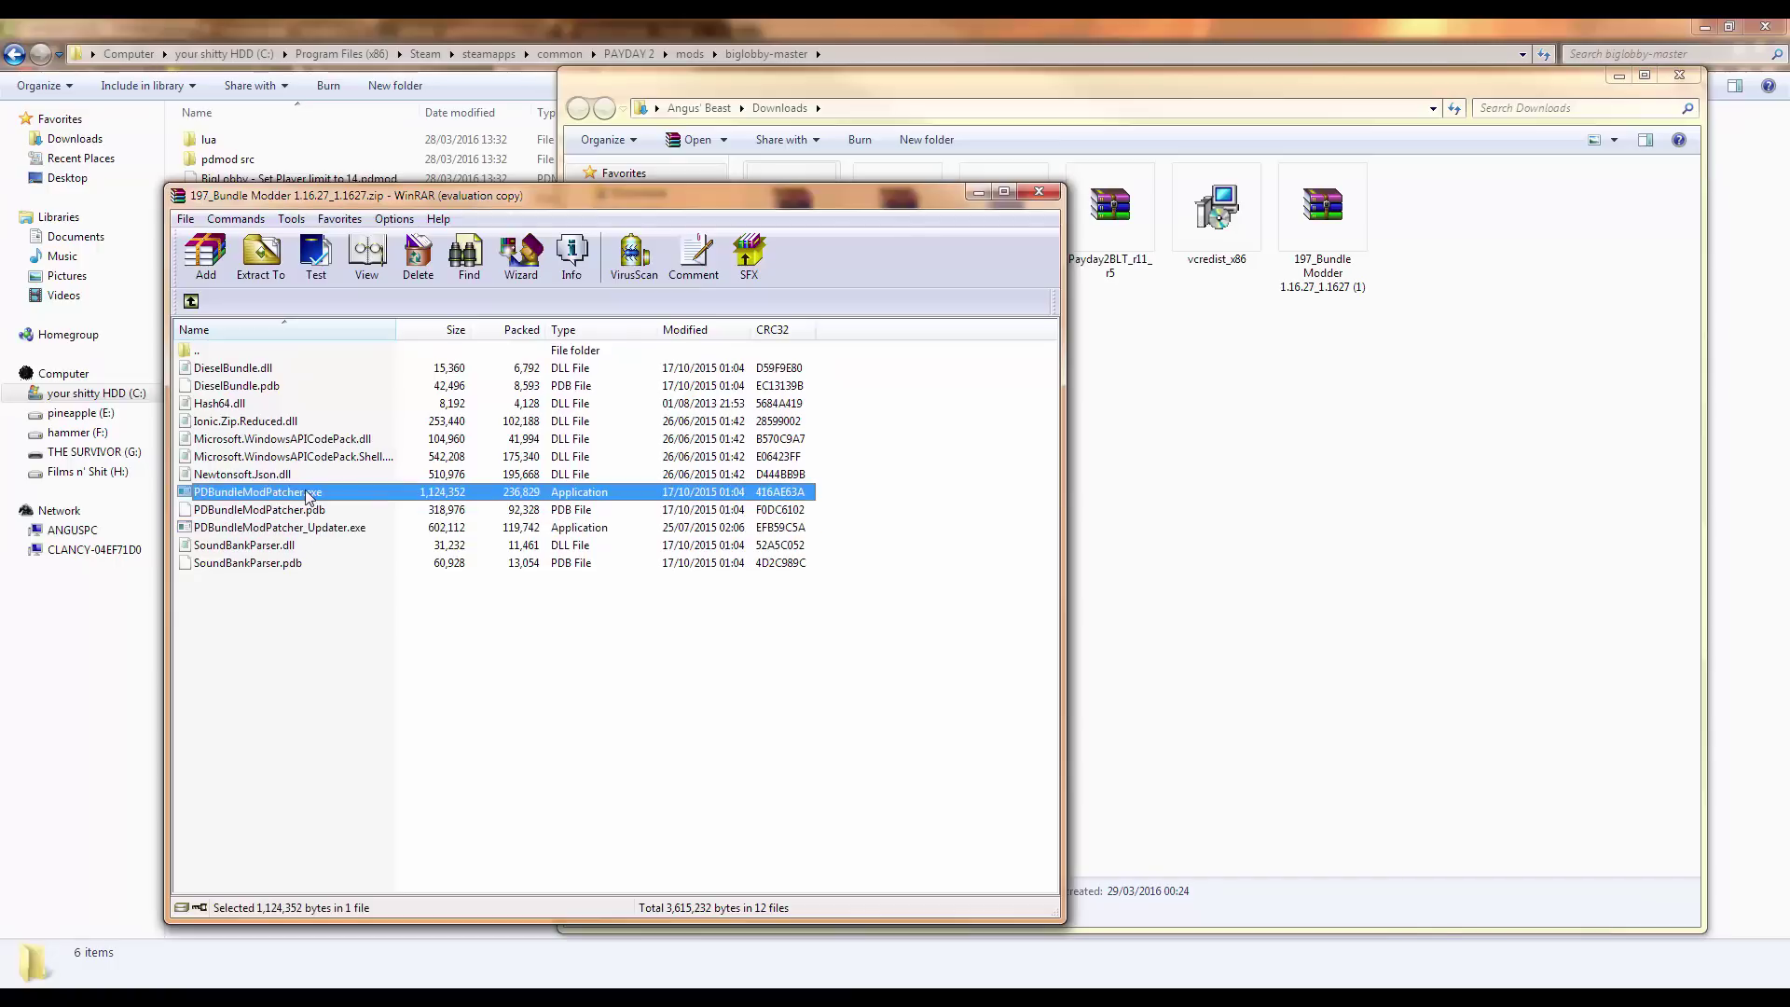
pyautogui.doubleClick(307, 492)
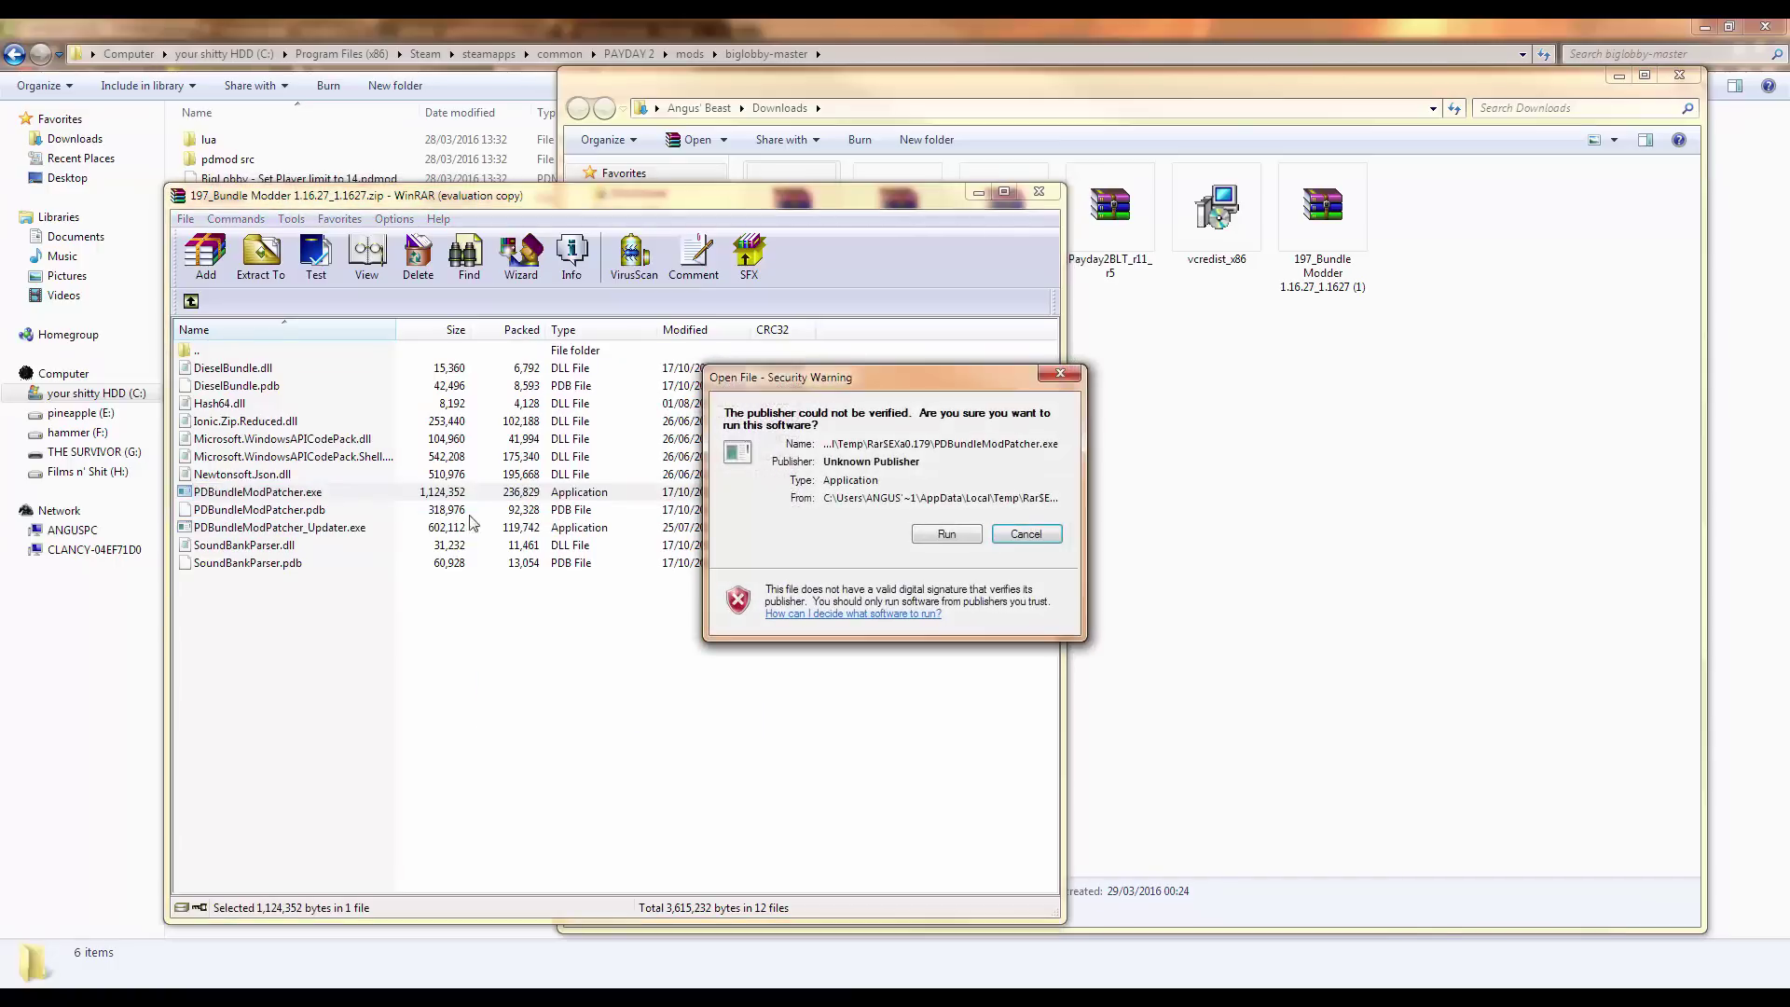
pyautogui.click(947, 535)
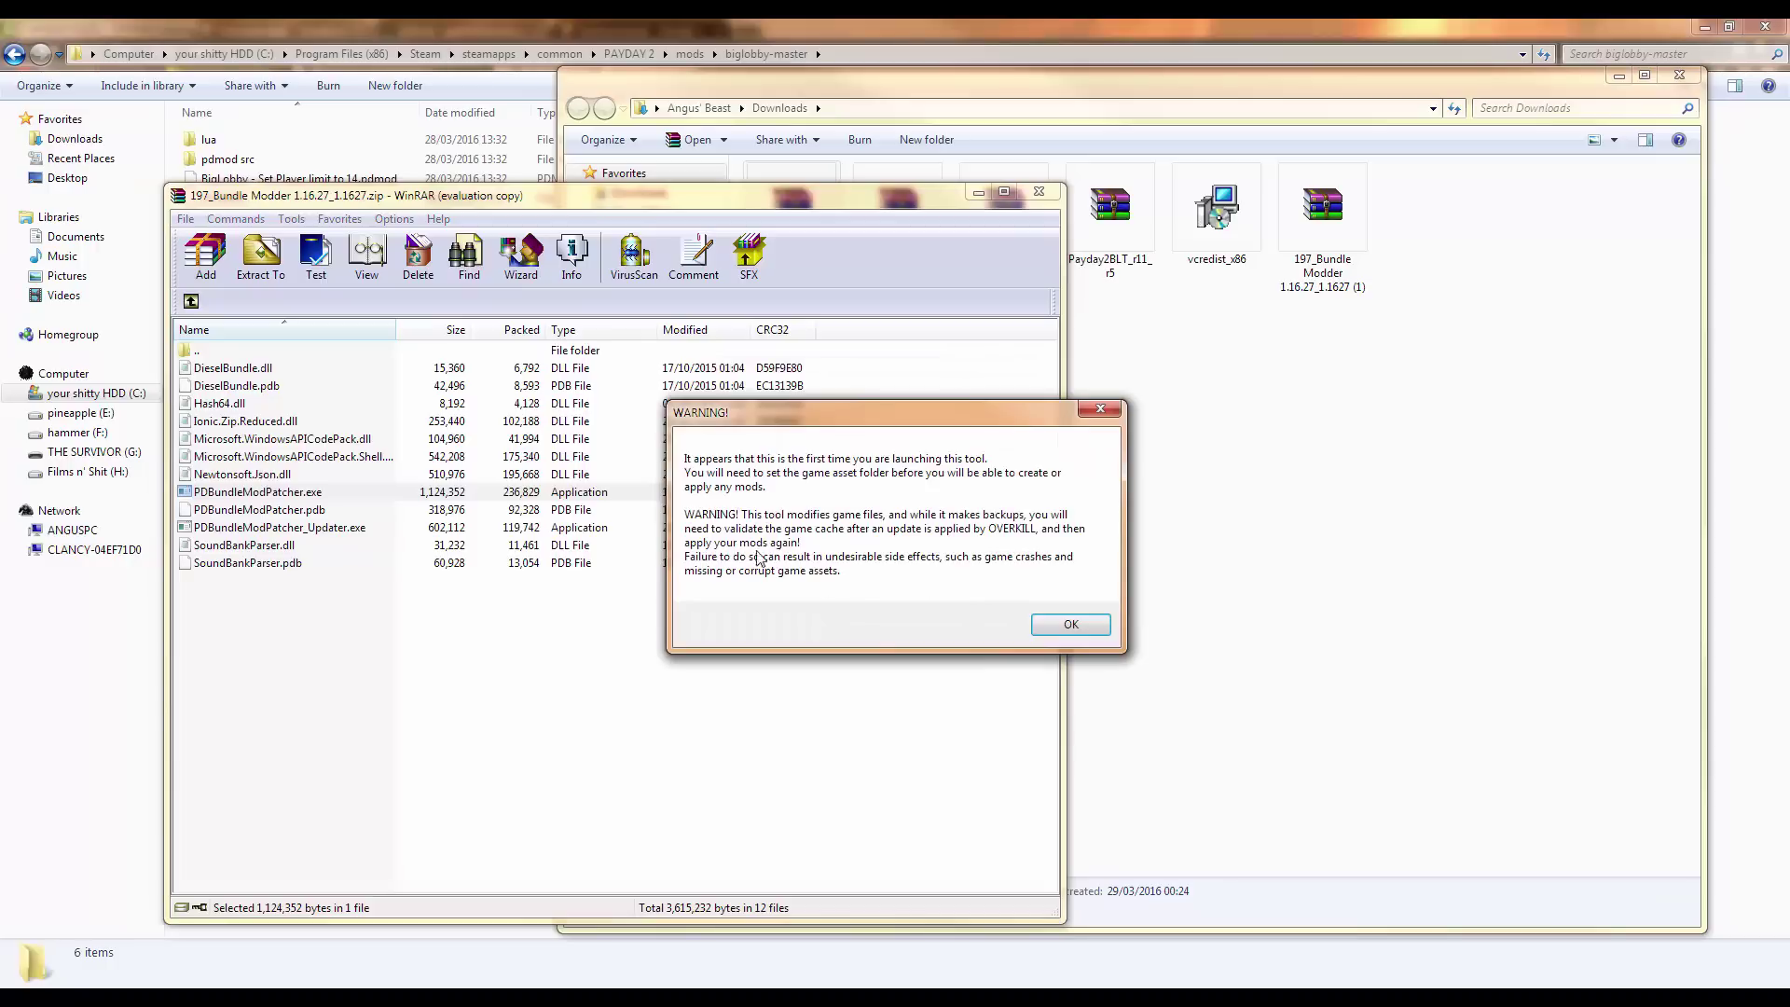
pyautogui.click(1072, 624)
pyautogui.click(947, 537)
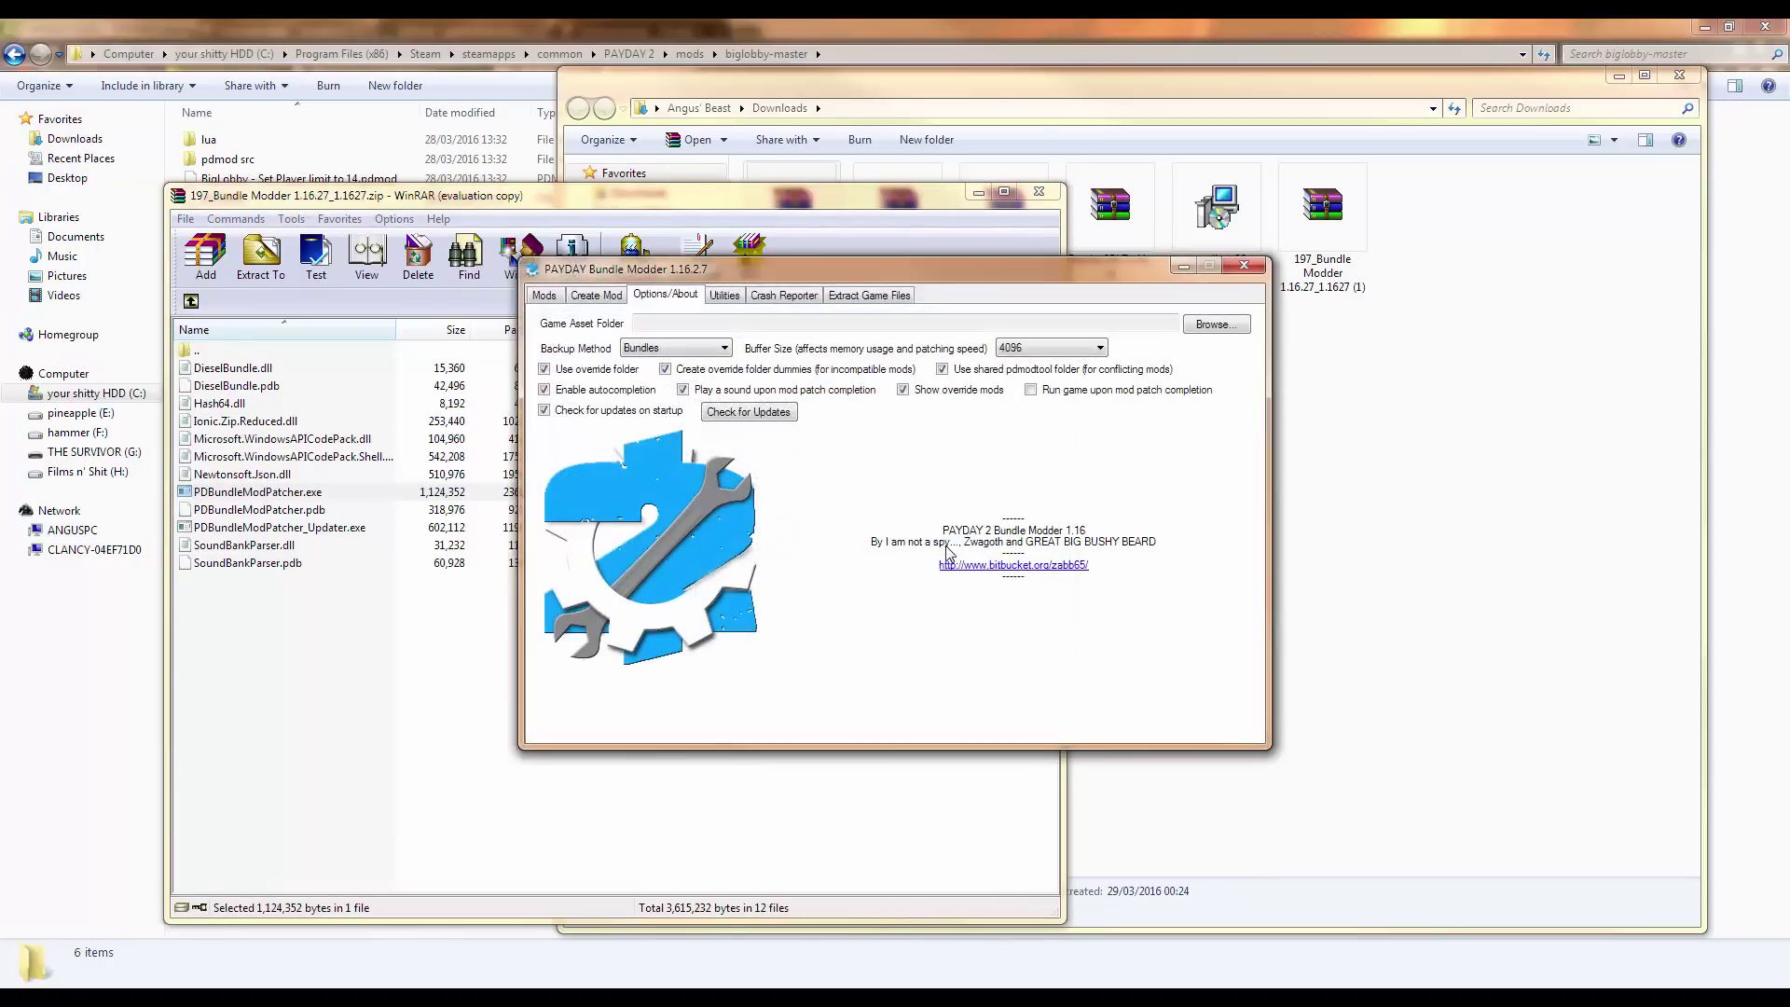
# Step: Browse for the game asset folder and expand the C: drive down to Program Files (x86)\Steam
pyautogui.click(1217, 325)
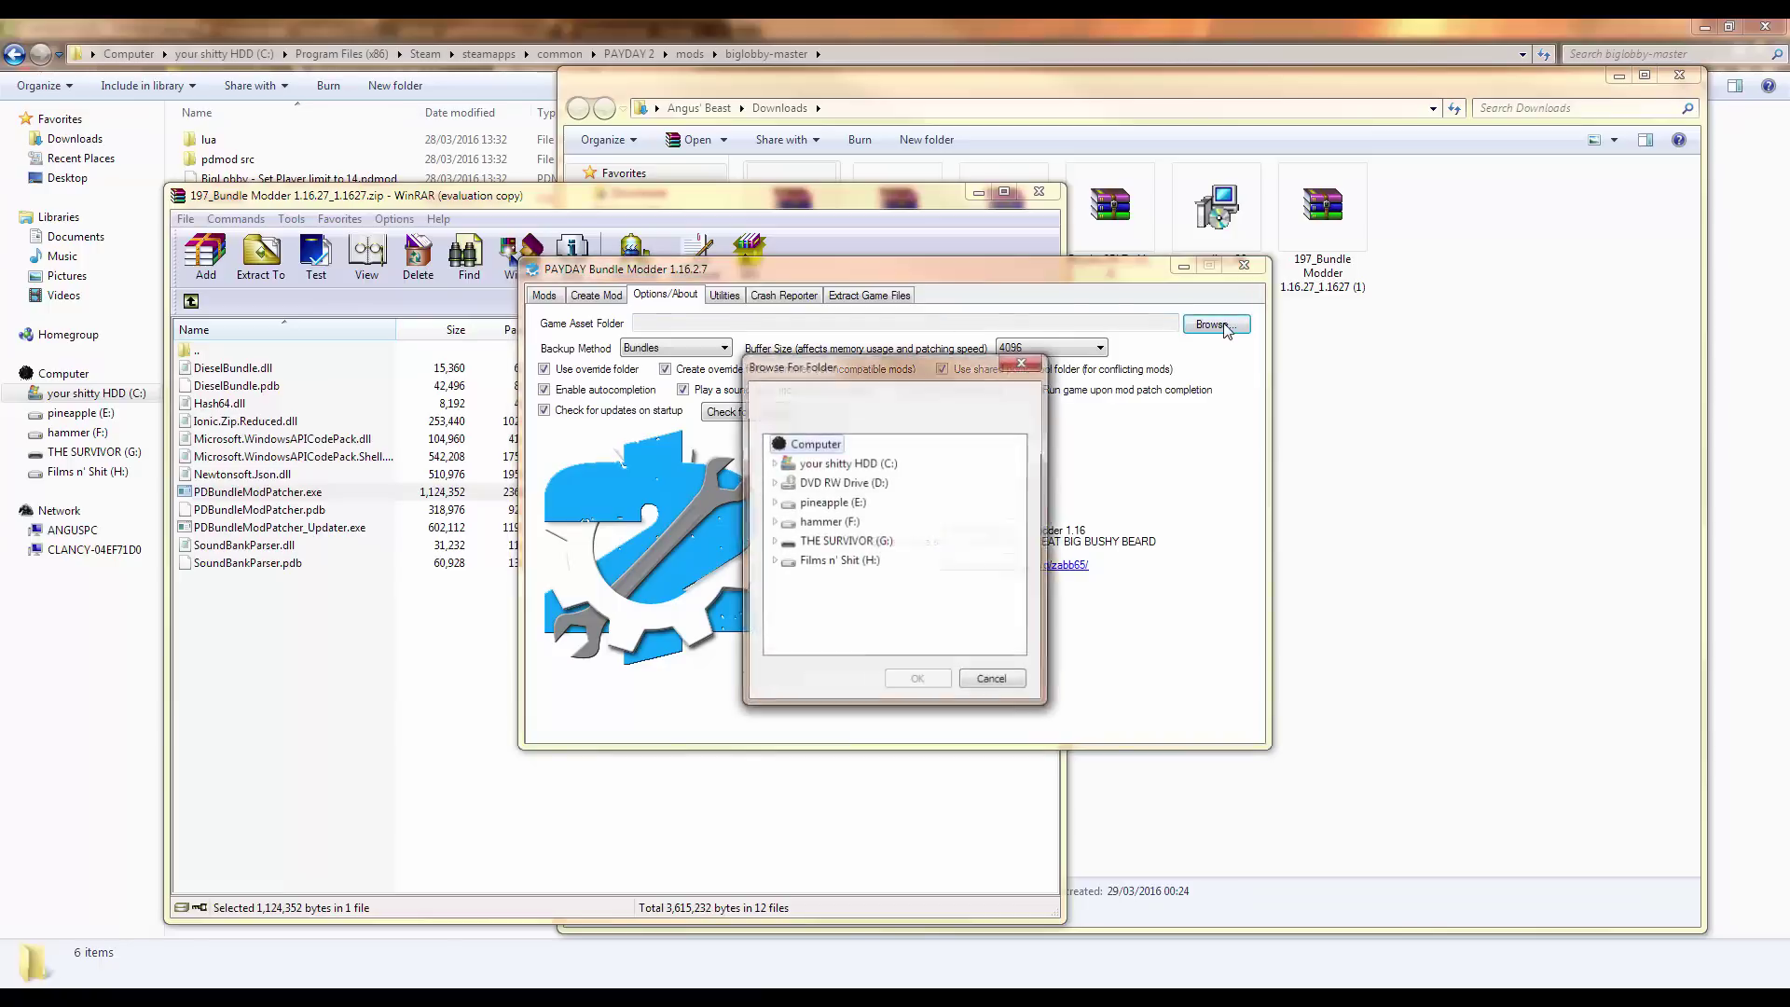
pyautogui.click(773, 463)
pyautogui.scroll(2, 872, 471)
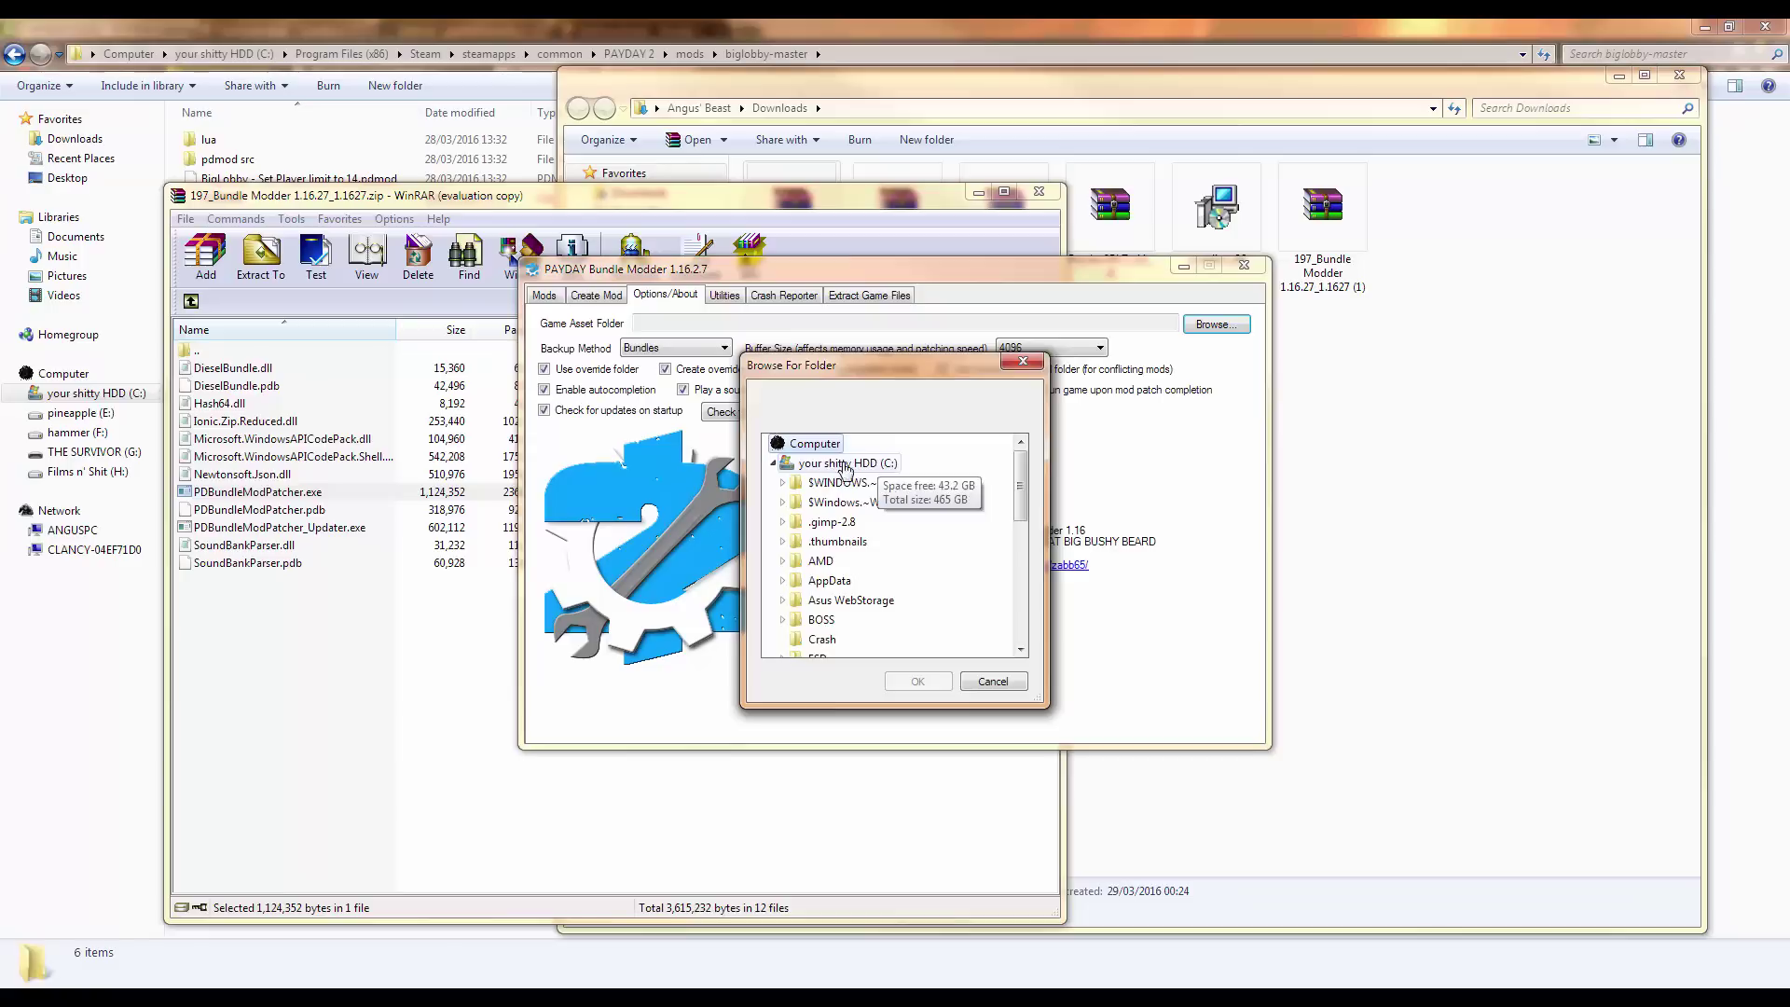
pyautogui.scroll(-1, 838, 522)
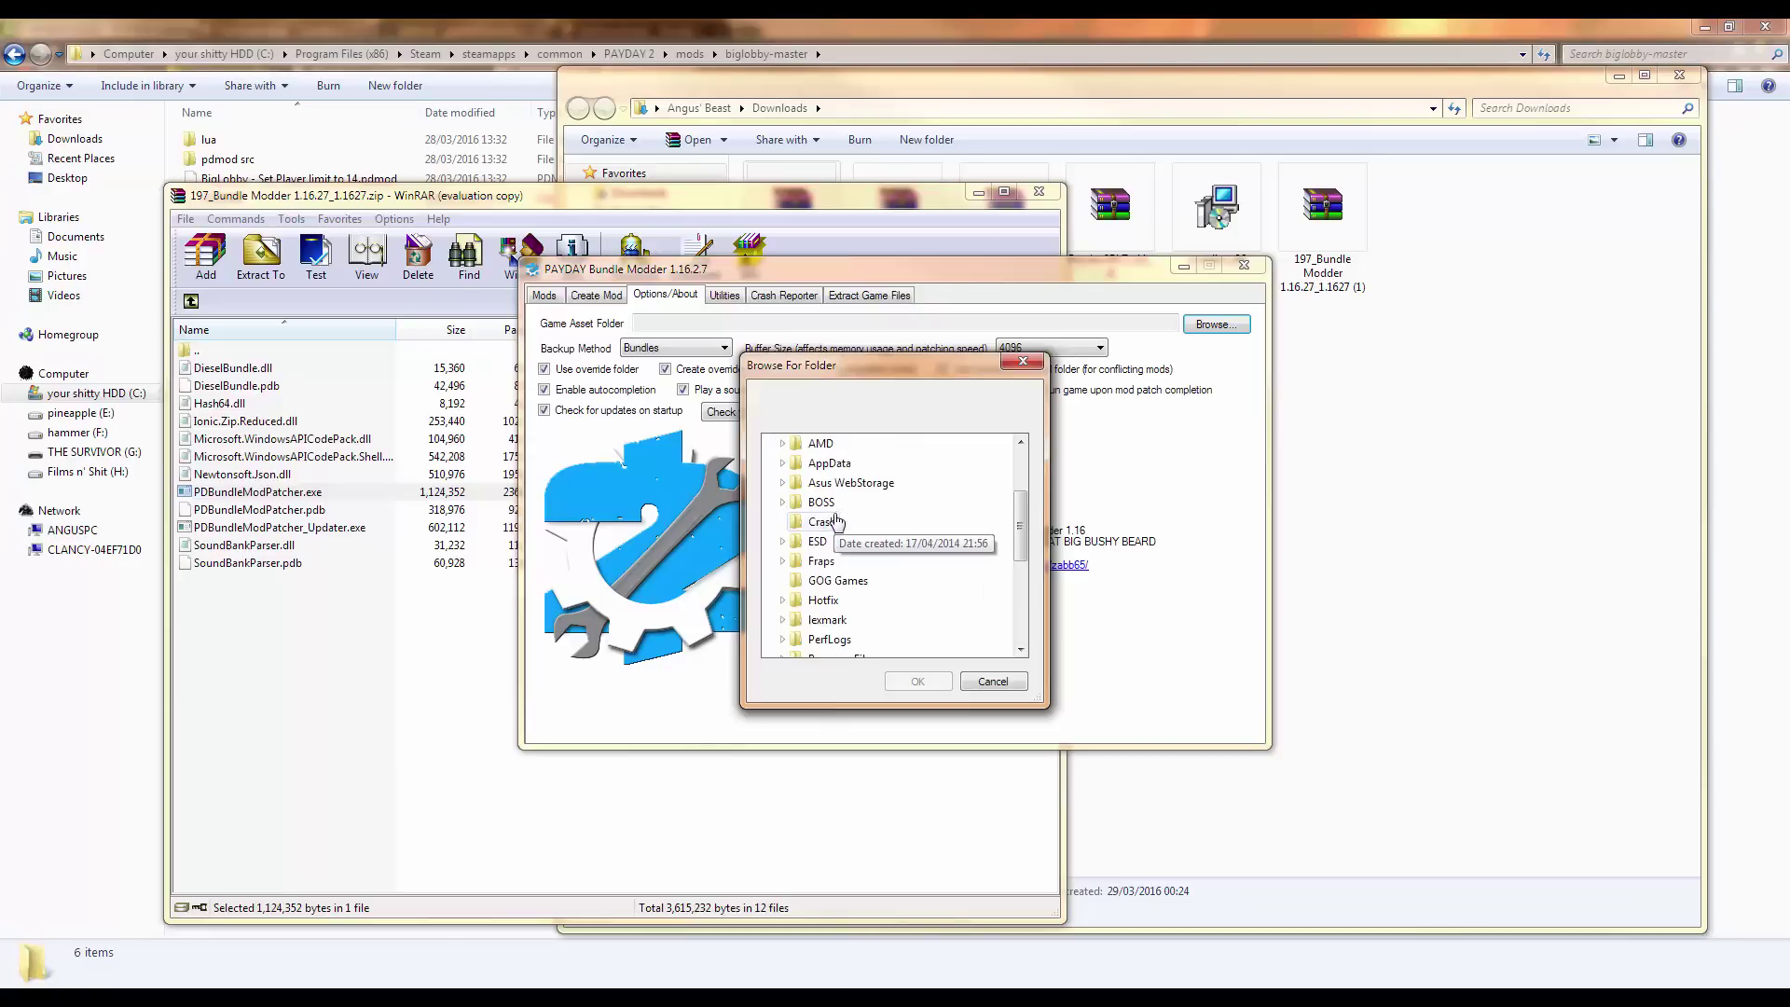
pyautogui.scroll(-2, 833, 560)
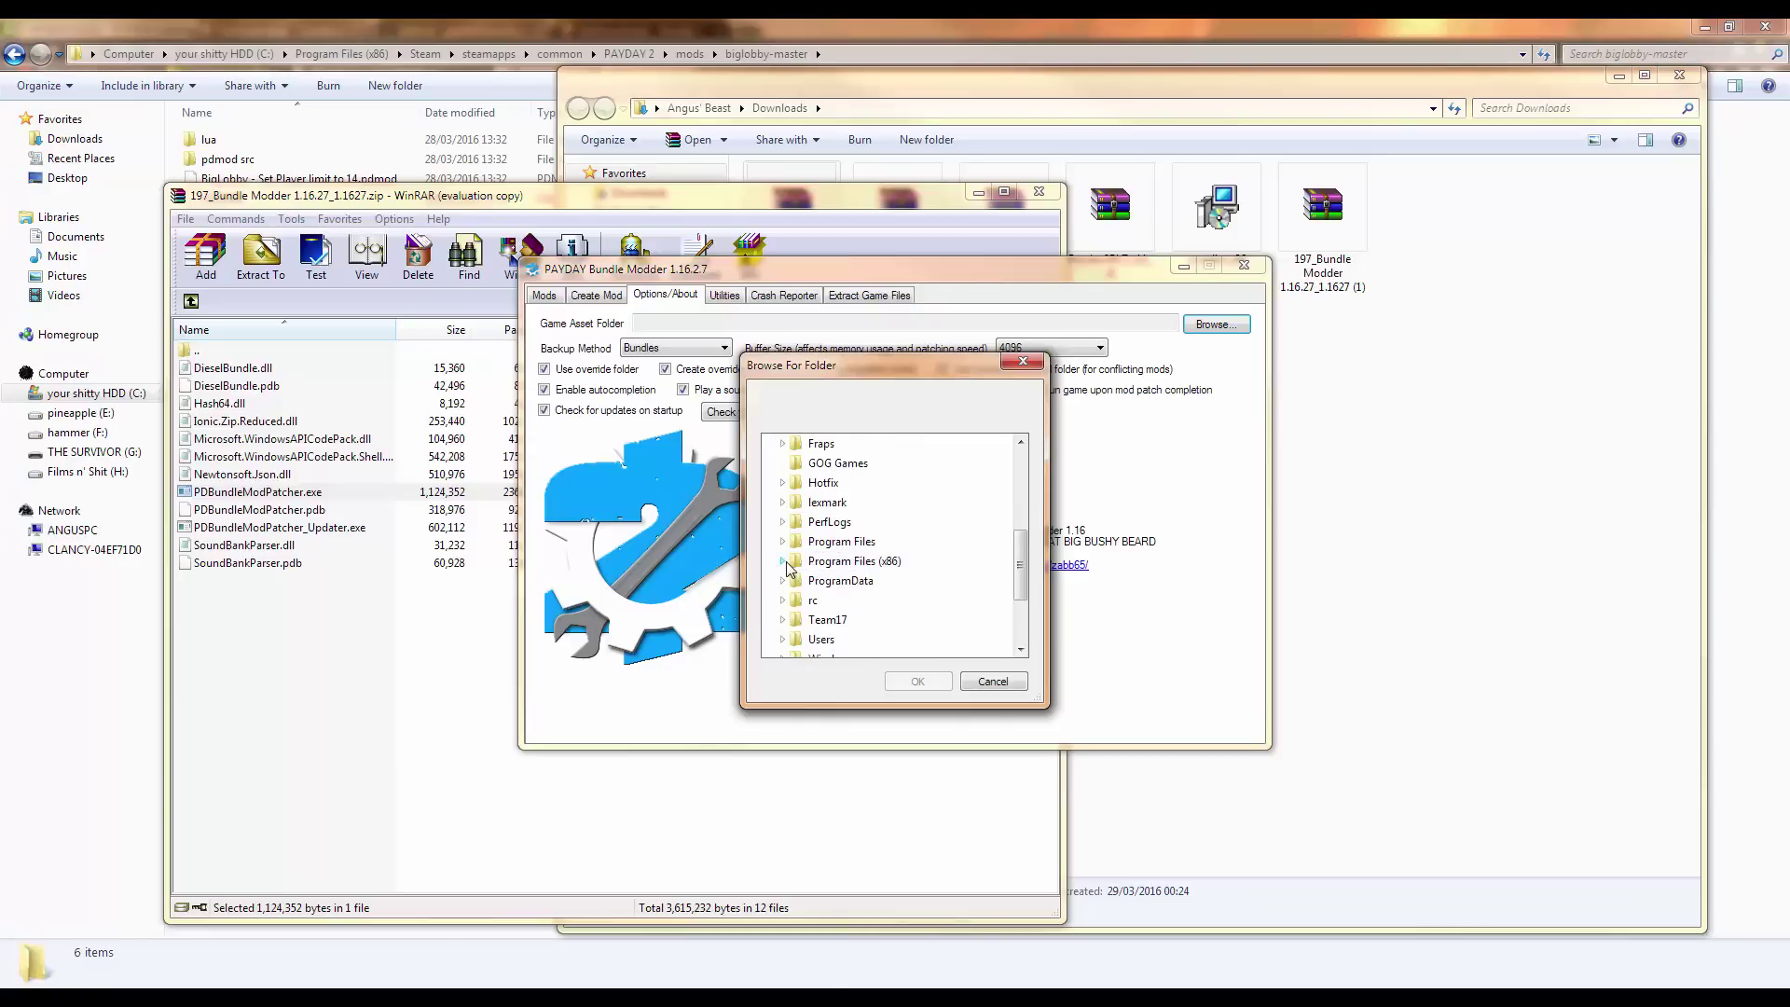
pyautogui.click(784, 562)
pyautogui.scroll(-6, 832, 550)
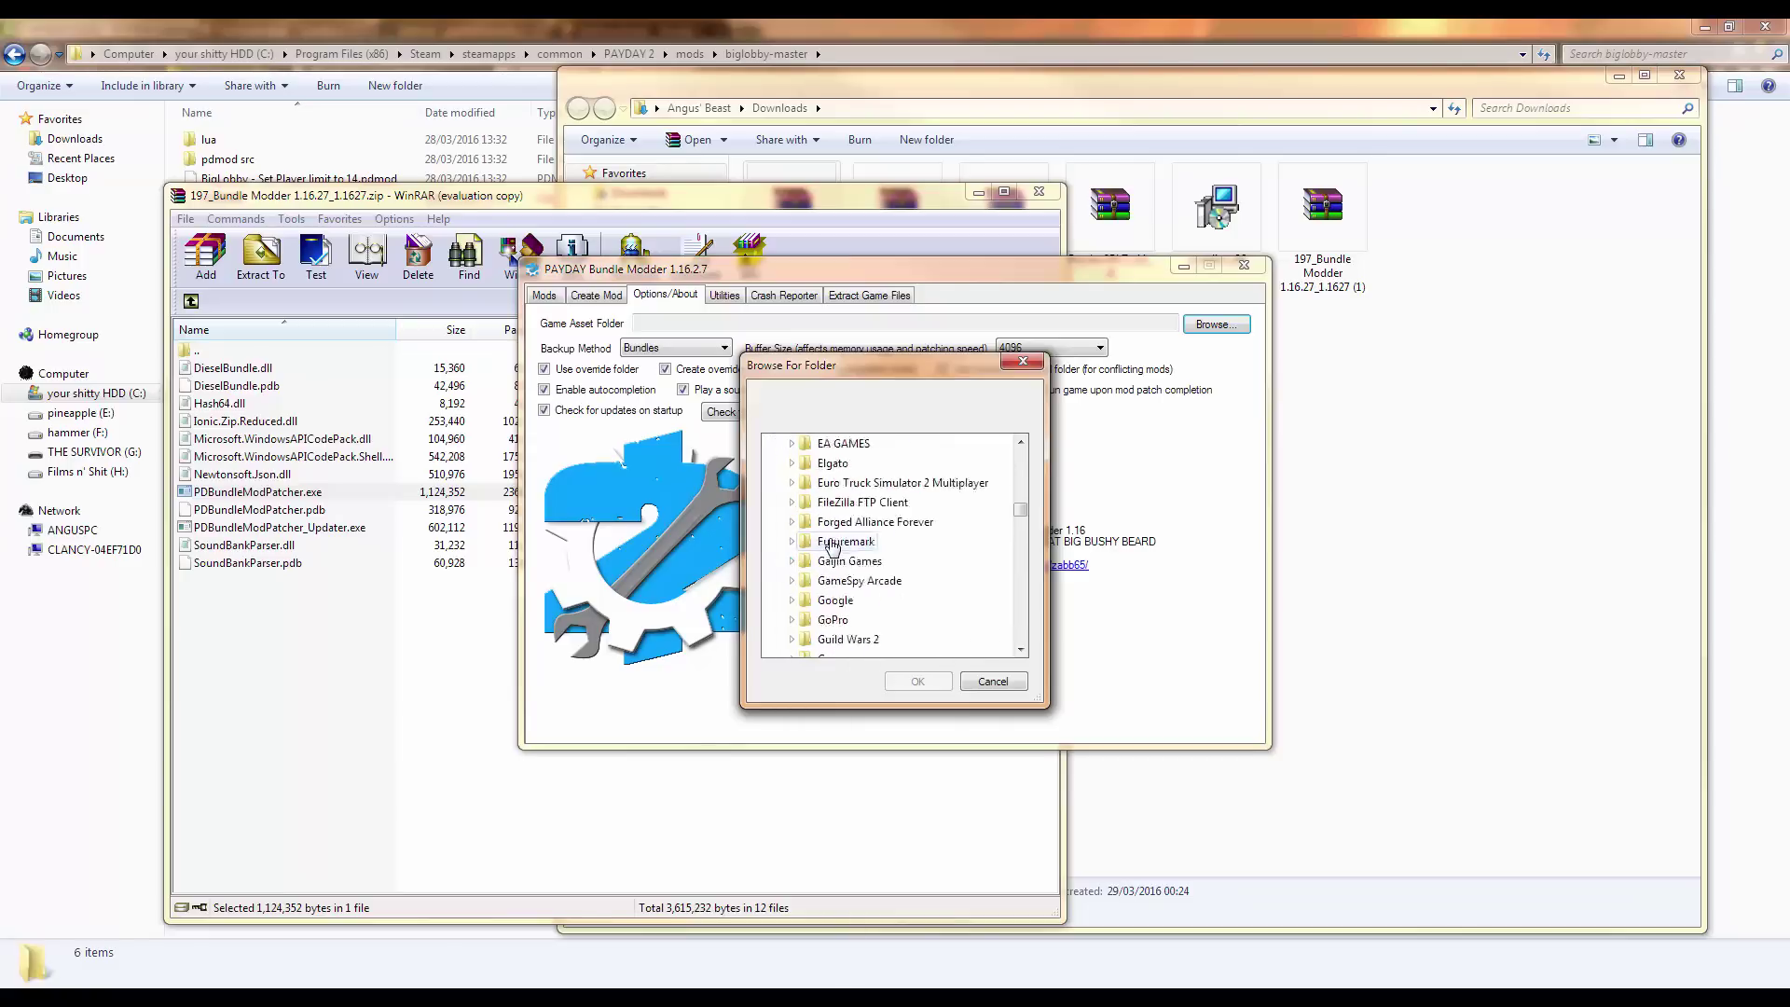
pyautogui.scroll(-8, 833, 549)
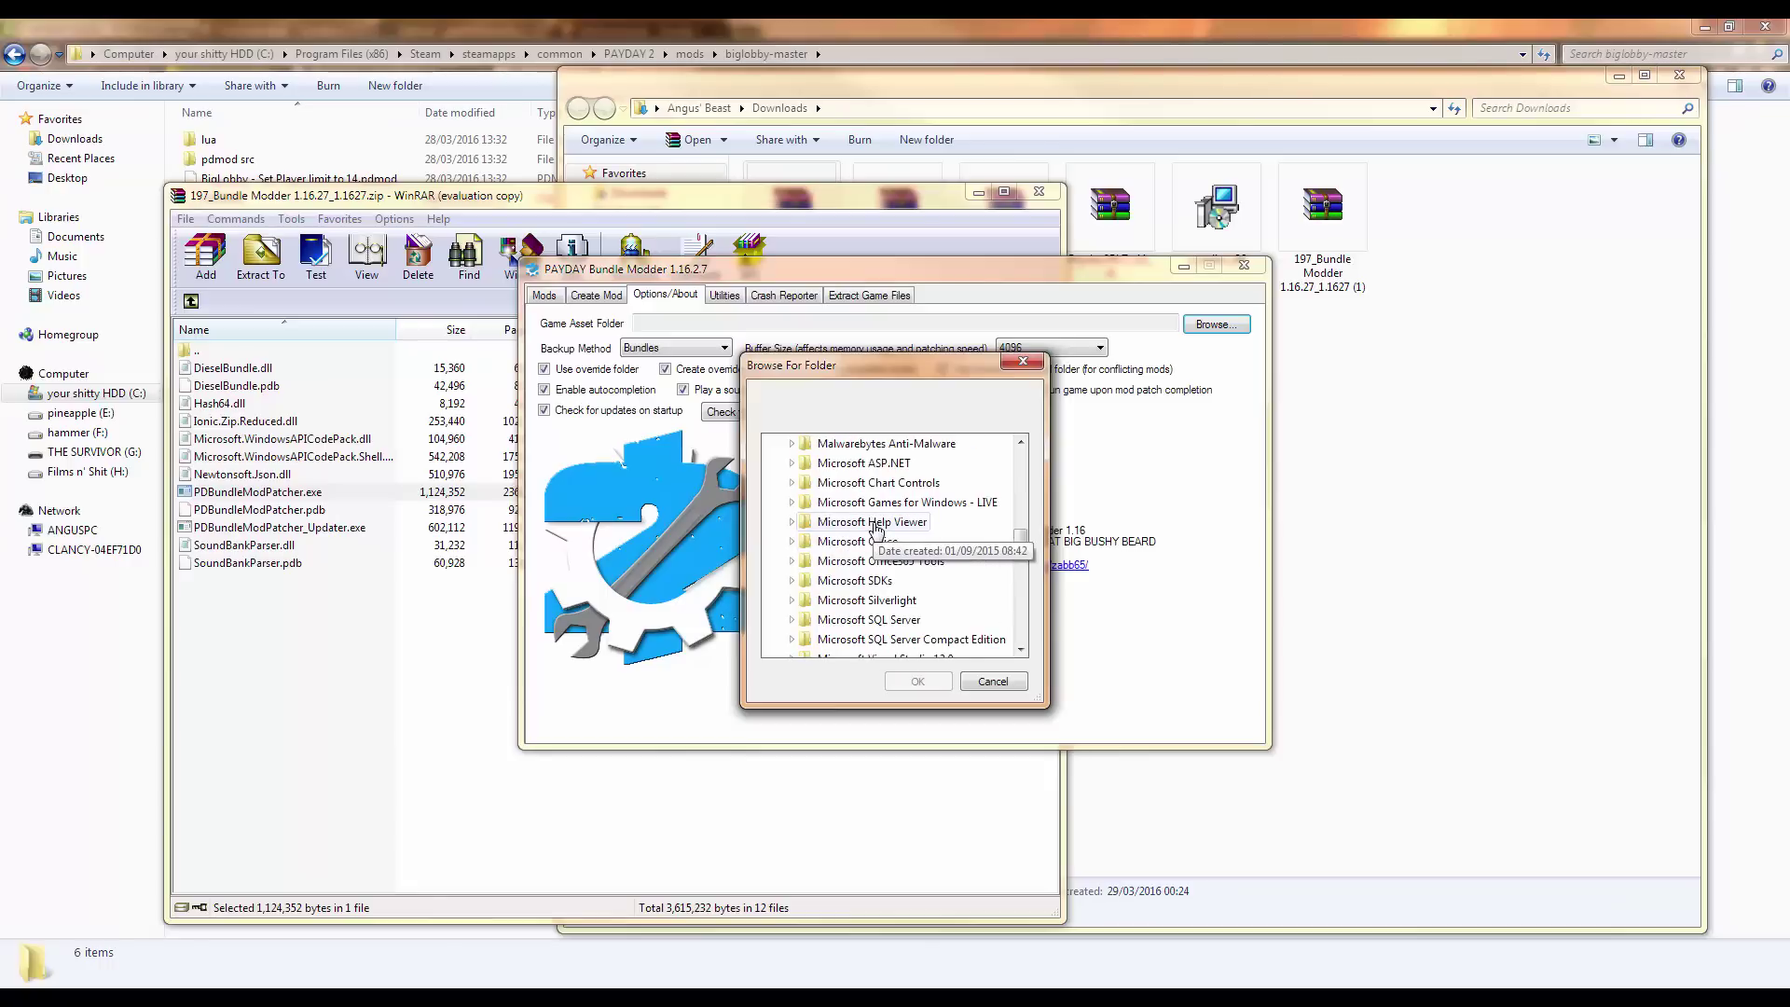
pyautogui.scroll(-4, 874, 529)
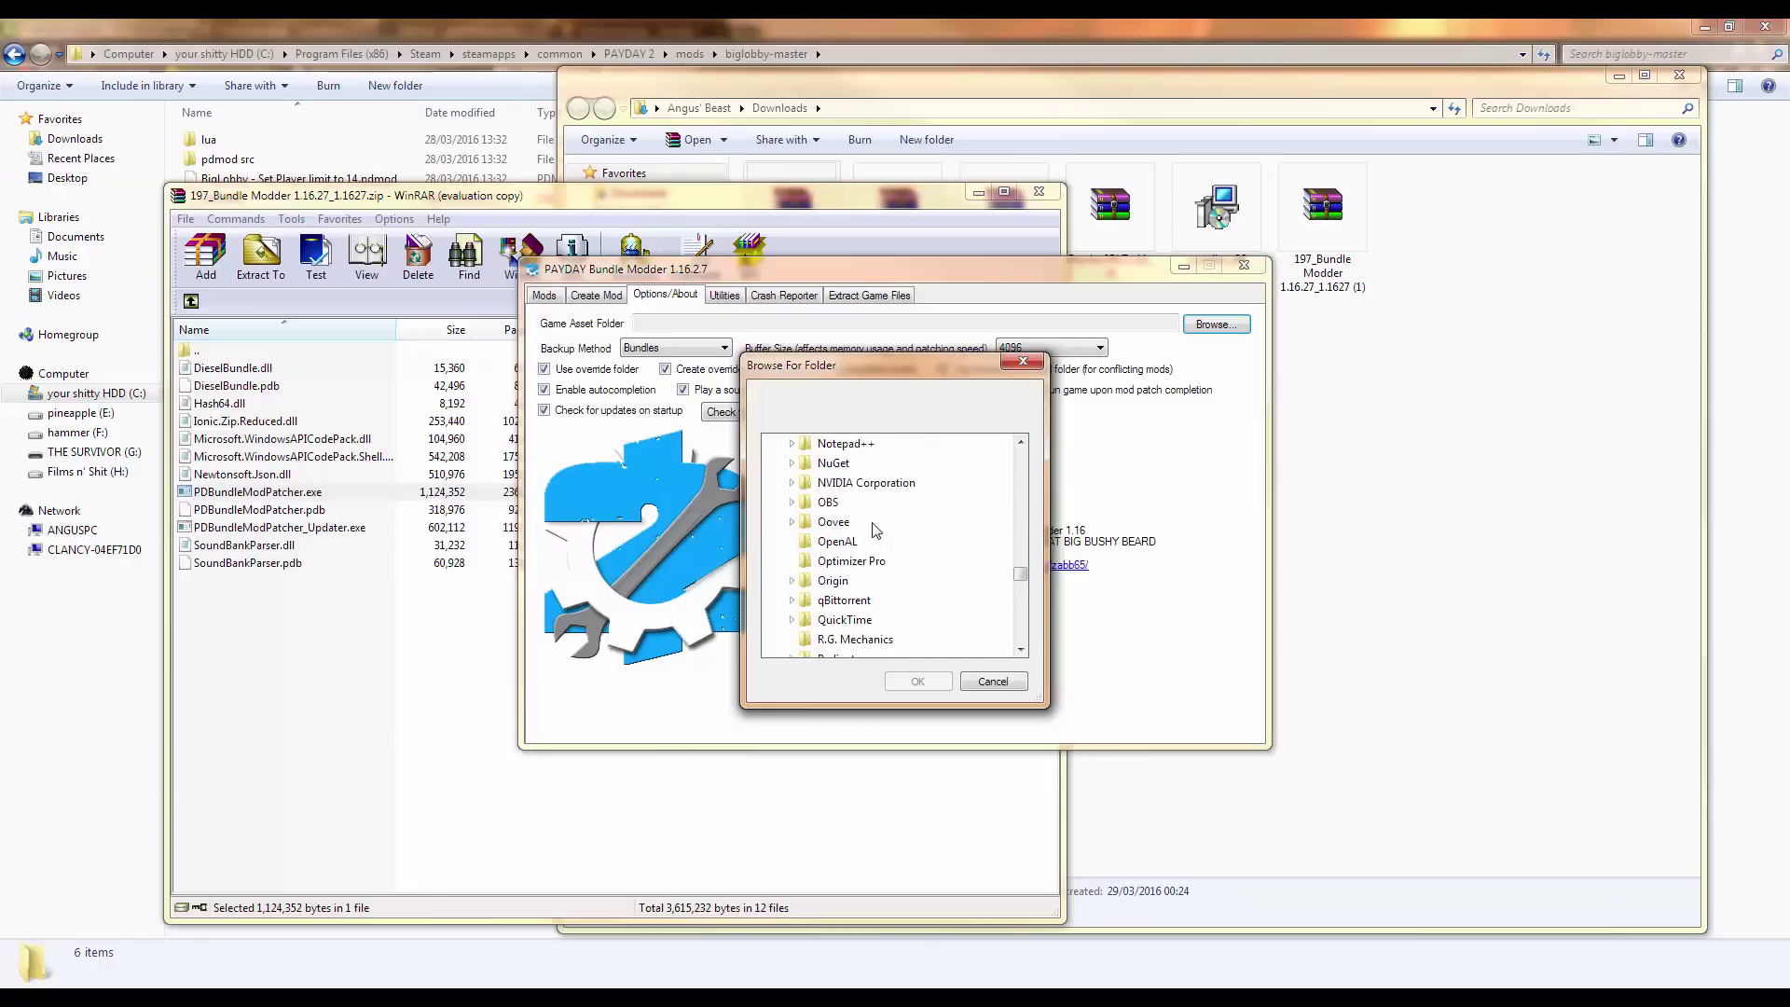
pyautogui.scroll(-4, 875, 529)
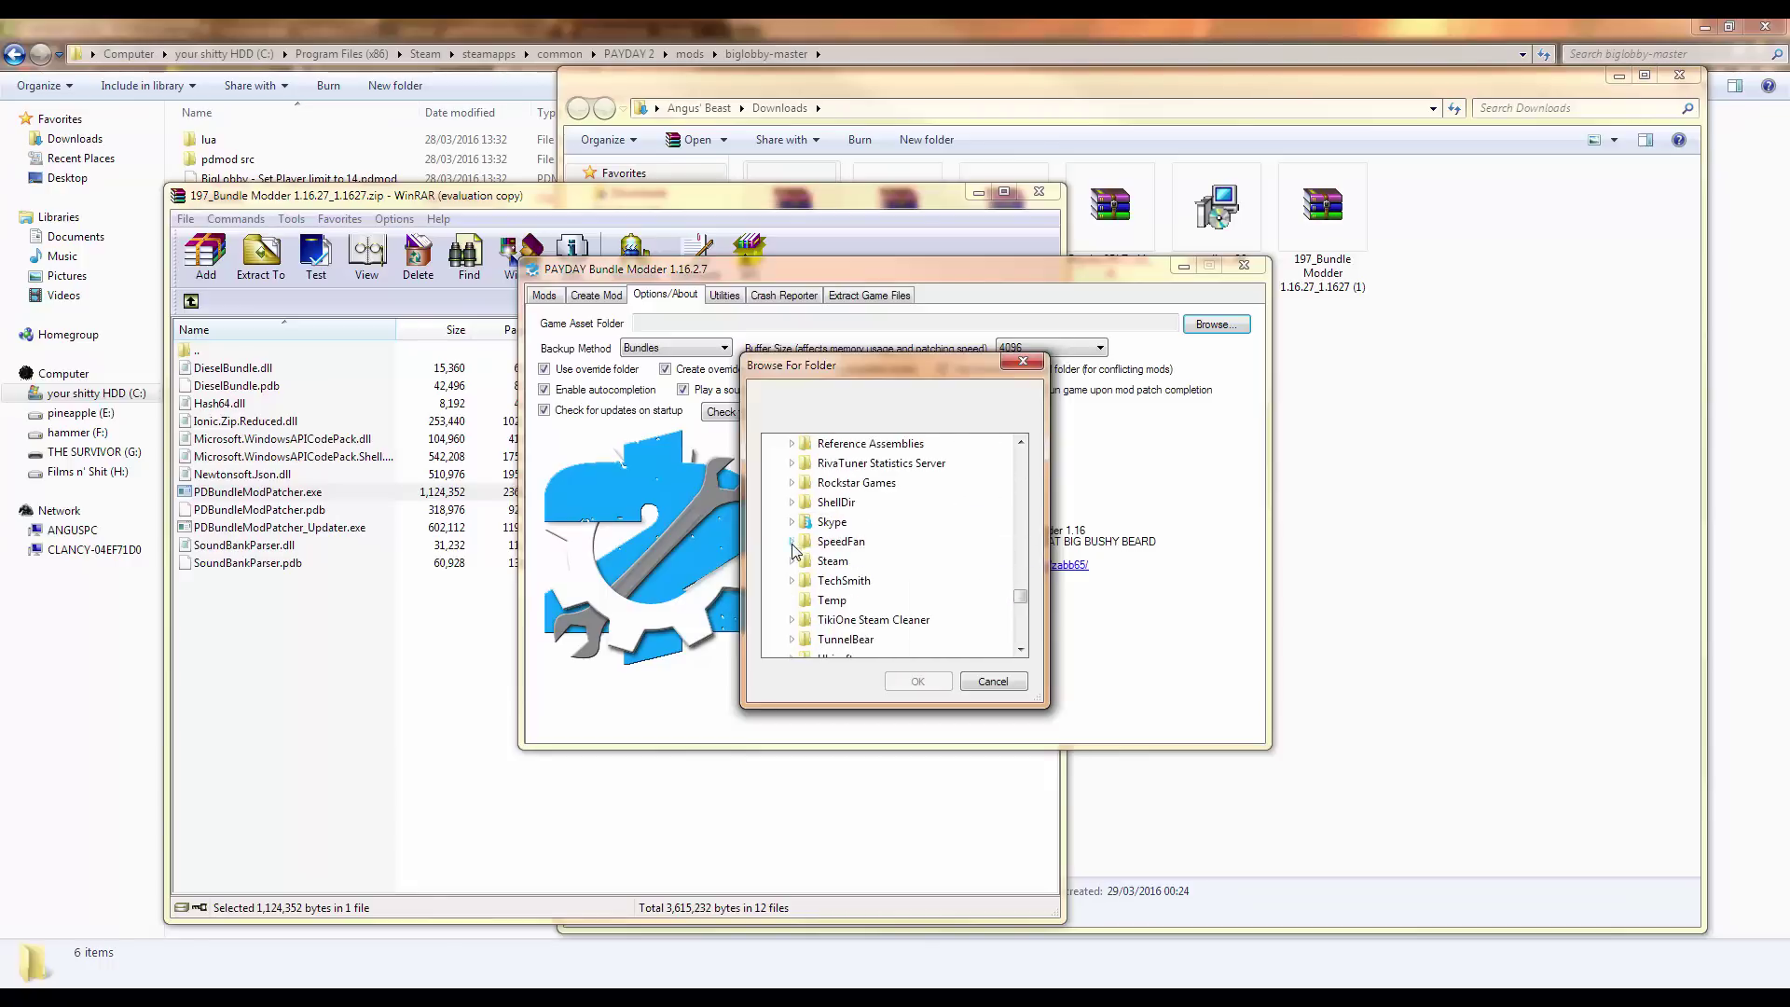
pyautogui.click(792, 560)
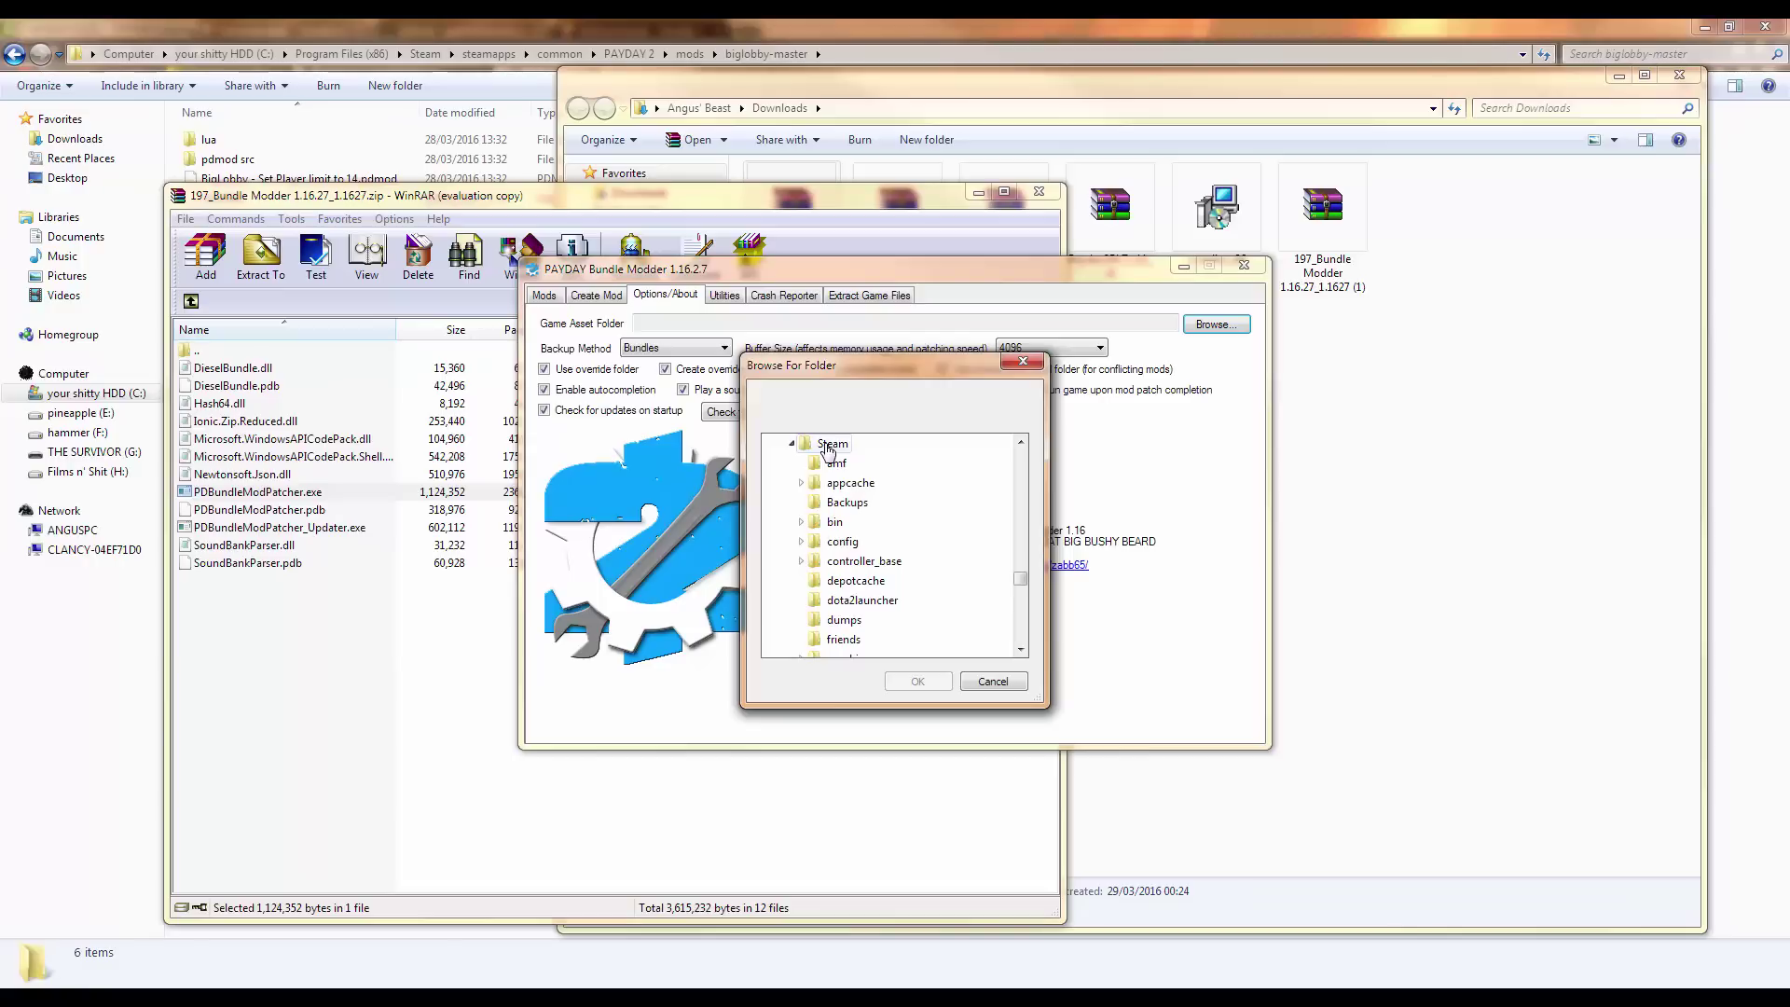
# Step: Set SteamApps\common\PAYDAY 2\assets as the game asset folder and acknowledge the backup notice
pyautogui.scroll(-3, 849, 528)
pyautogui.scroll(-2, 859, 529)
pyautogui.click(801, 580)
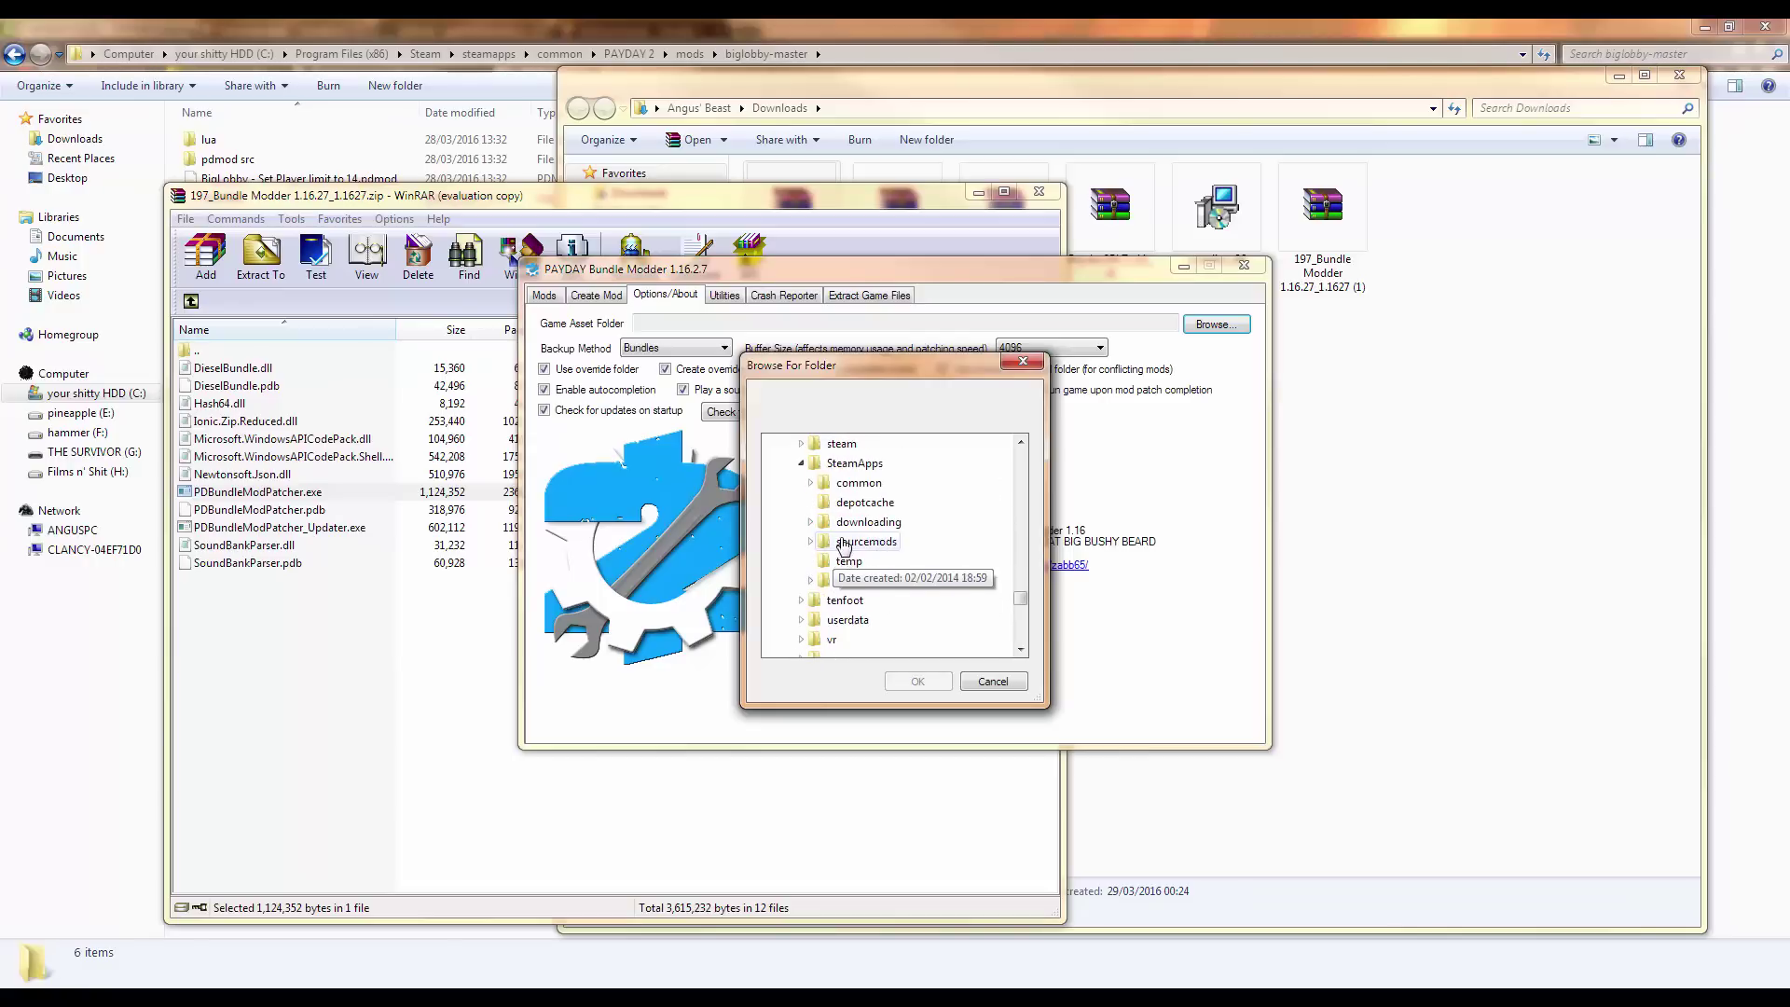
pyautogui.doubleClick(853, 541)
pyautogui.scroll(-10, 839, 504)
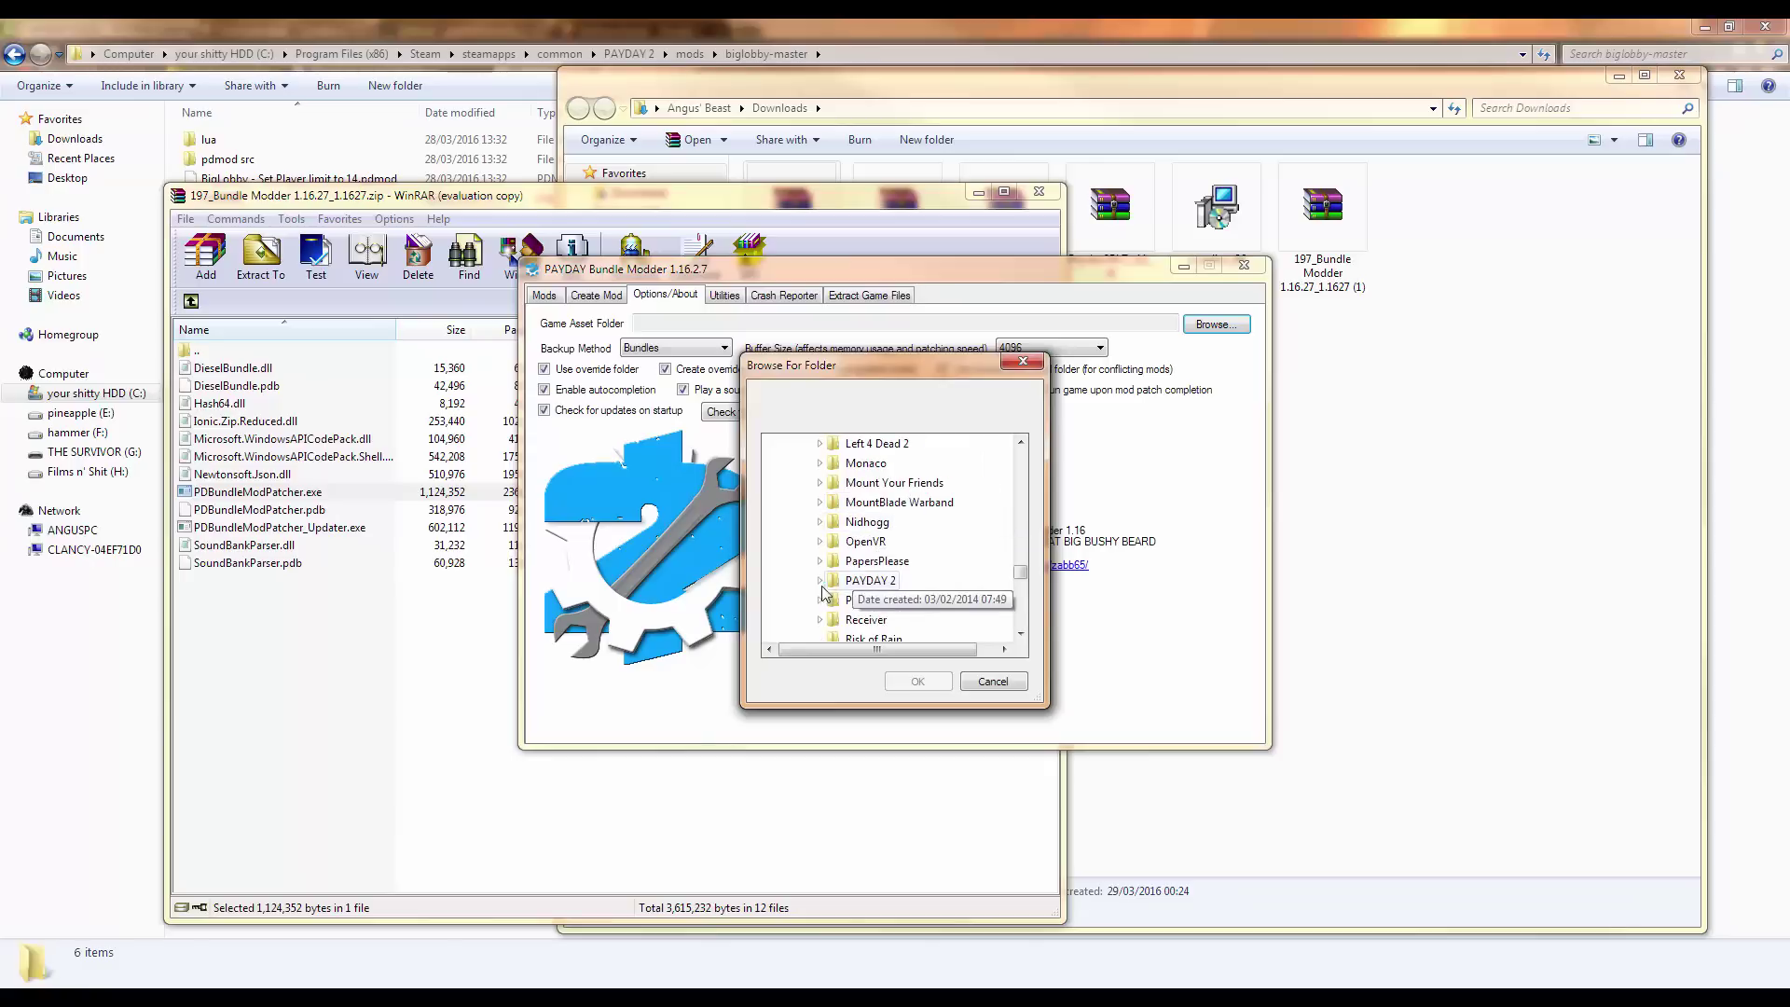
pyautogui.doubleClick(870, 580)
pyautogui.doubleClick(868, 508)
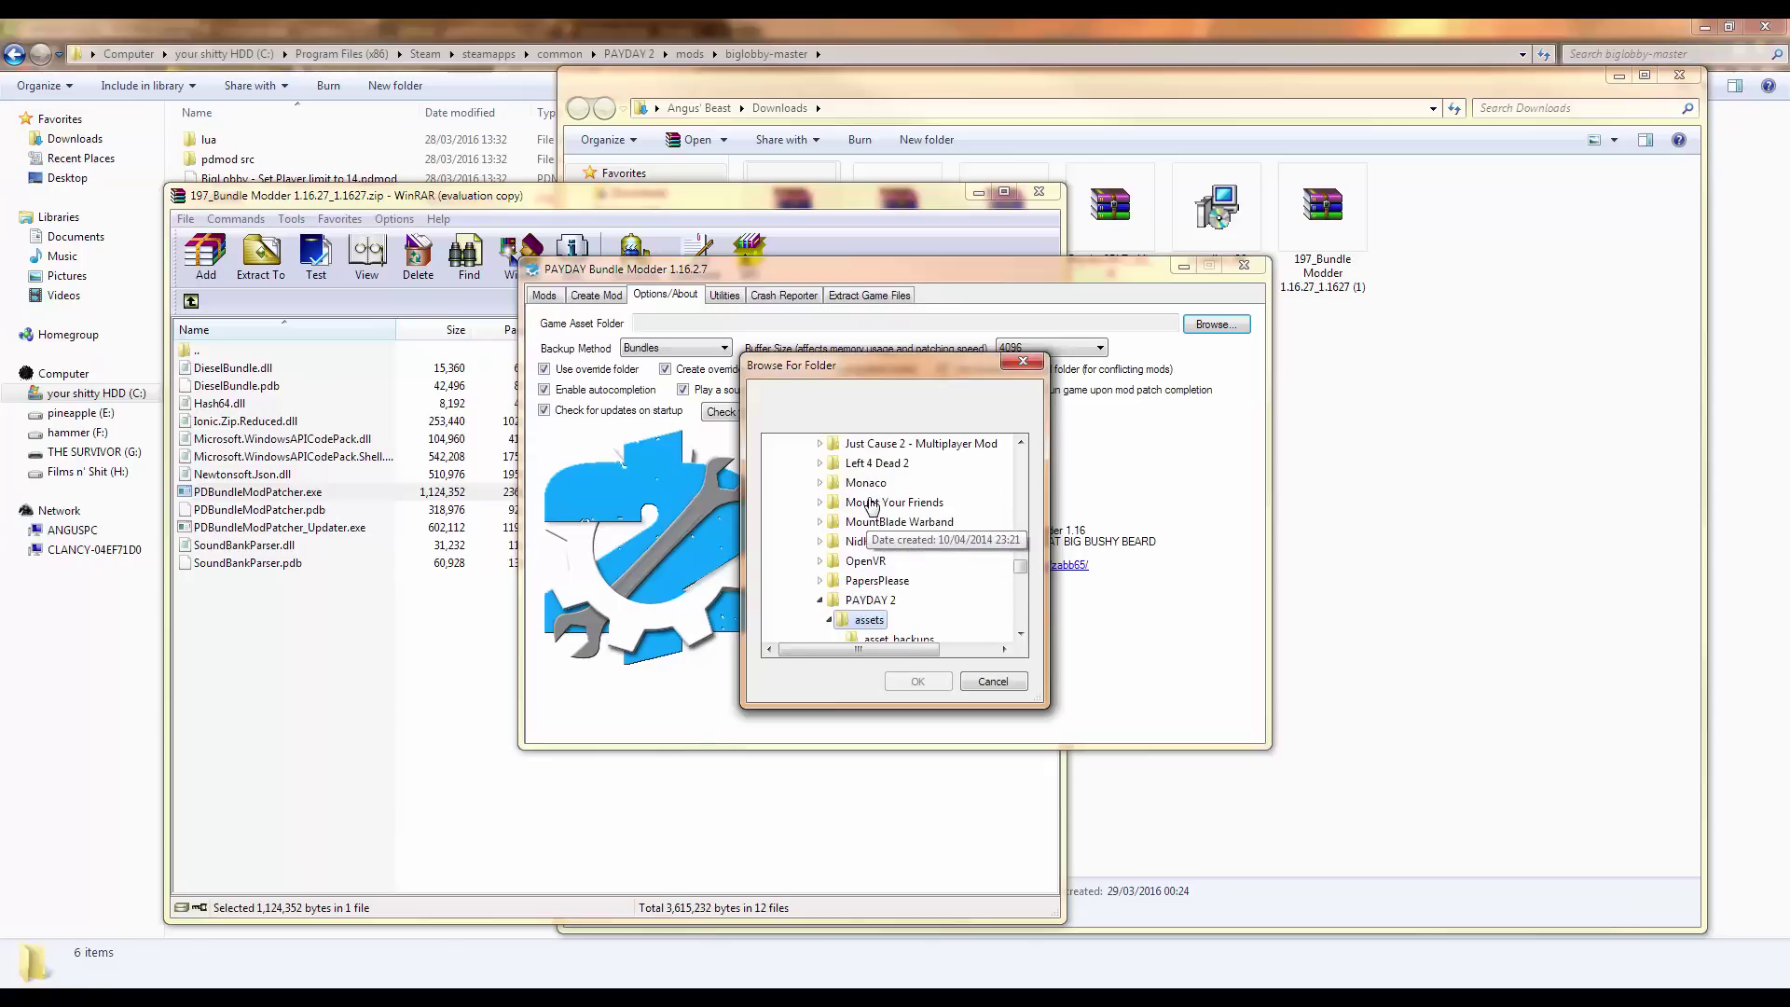
pyautogui.click(918, 680)
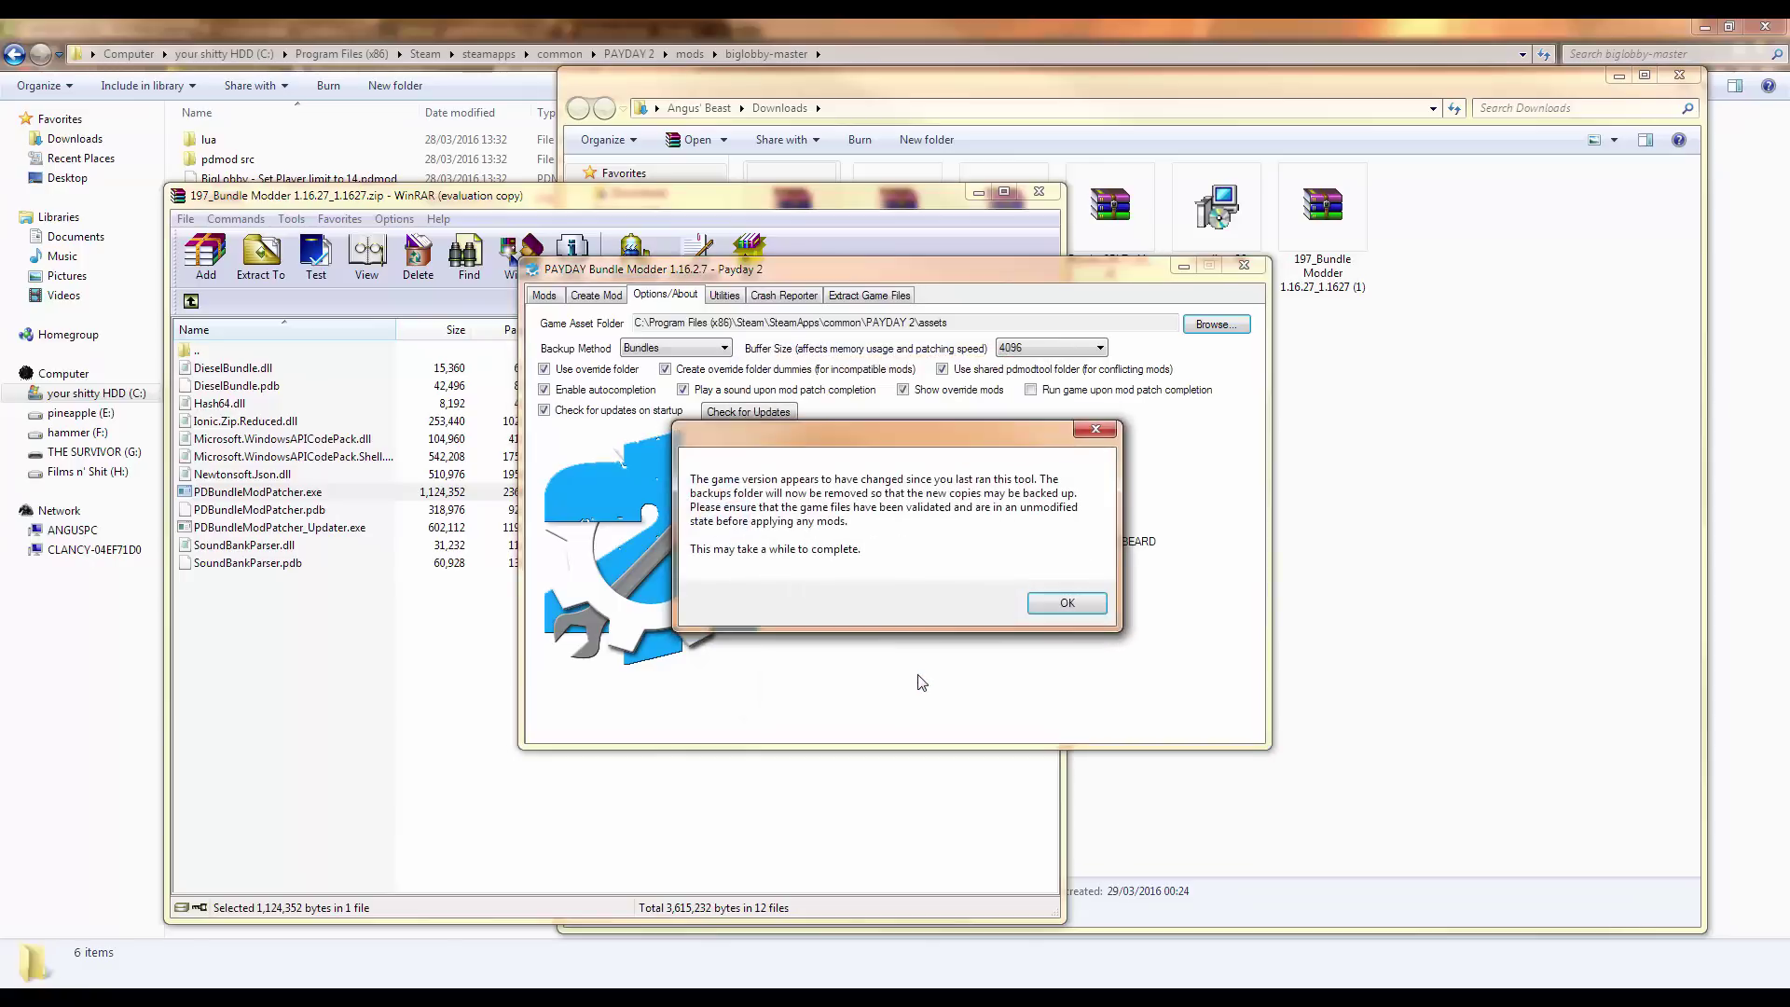
pyautogui.click(1075, 613)
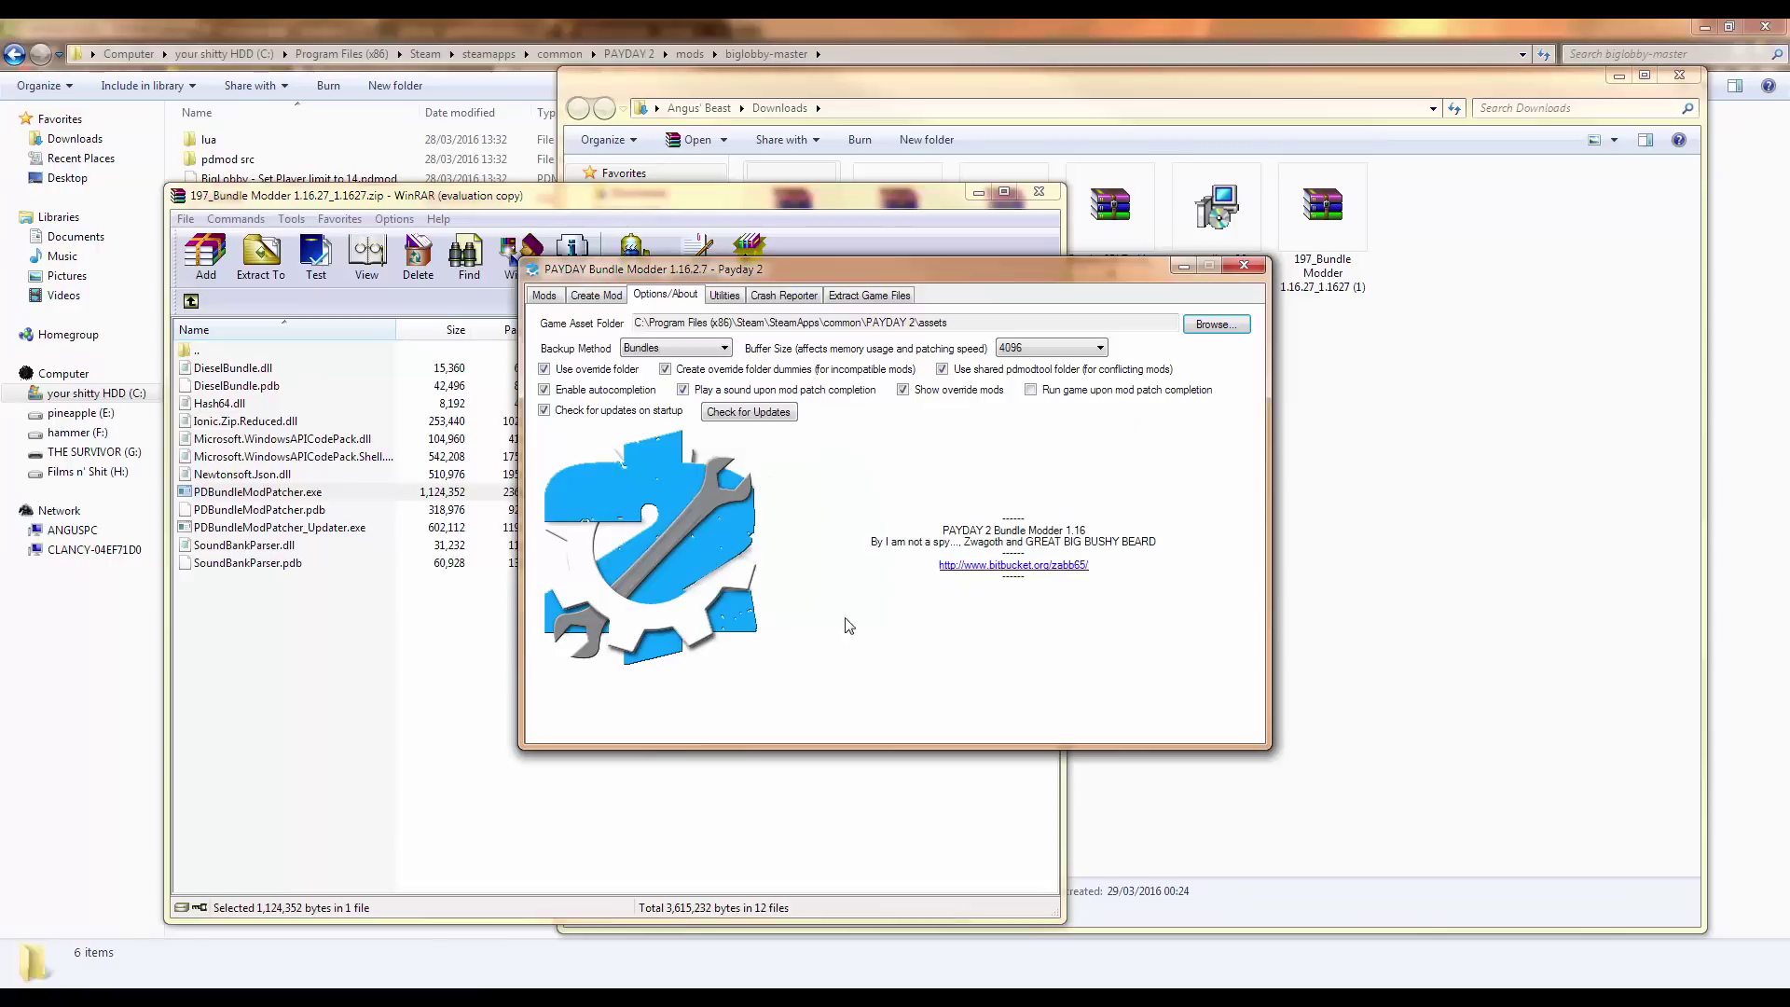
# Step: Add the mod file "BigLobby - Set Player limit to 14.pdmod" from PAYDAY 2's mods\biglobby-master folder
pyautogui.click(547, 296)
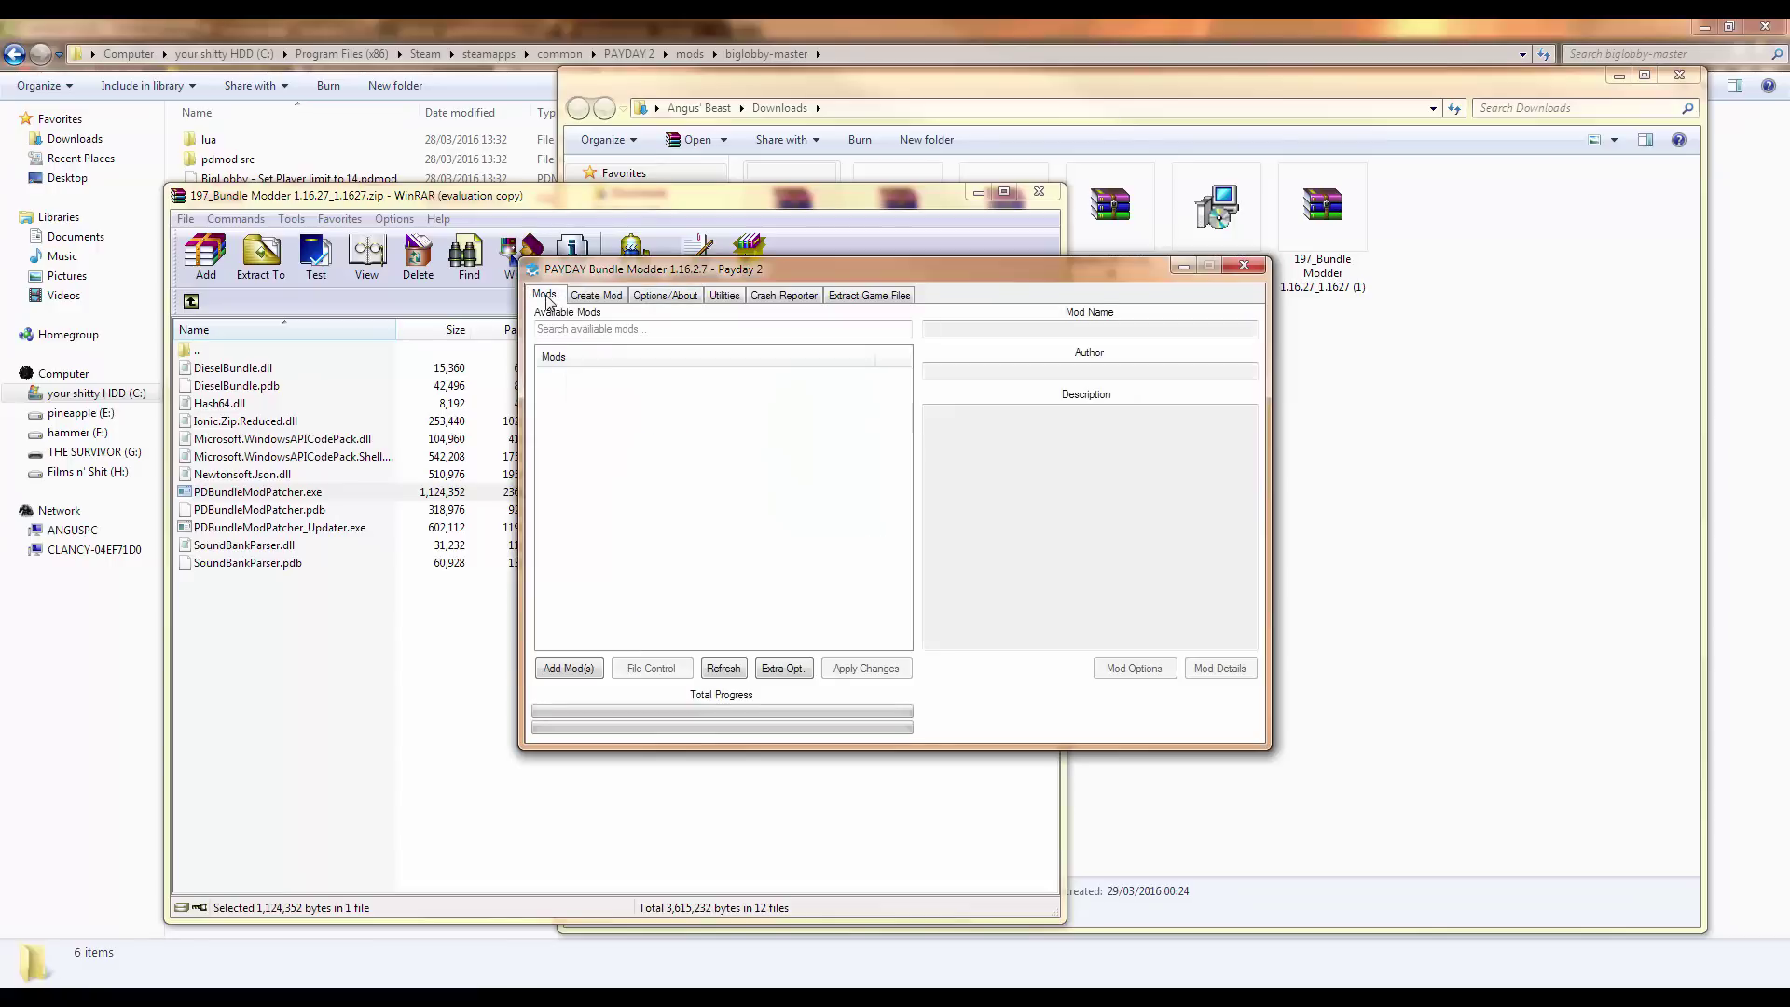
pyautogui.click(566, 669)
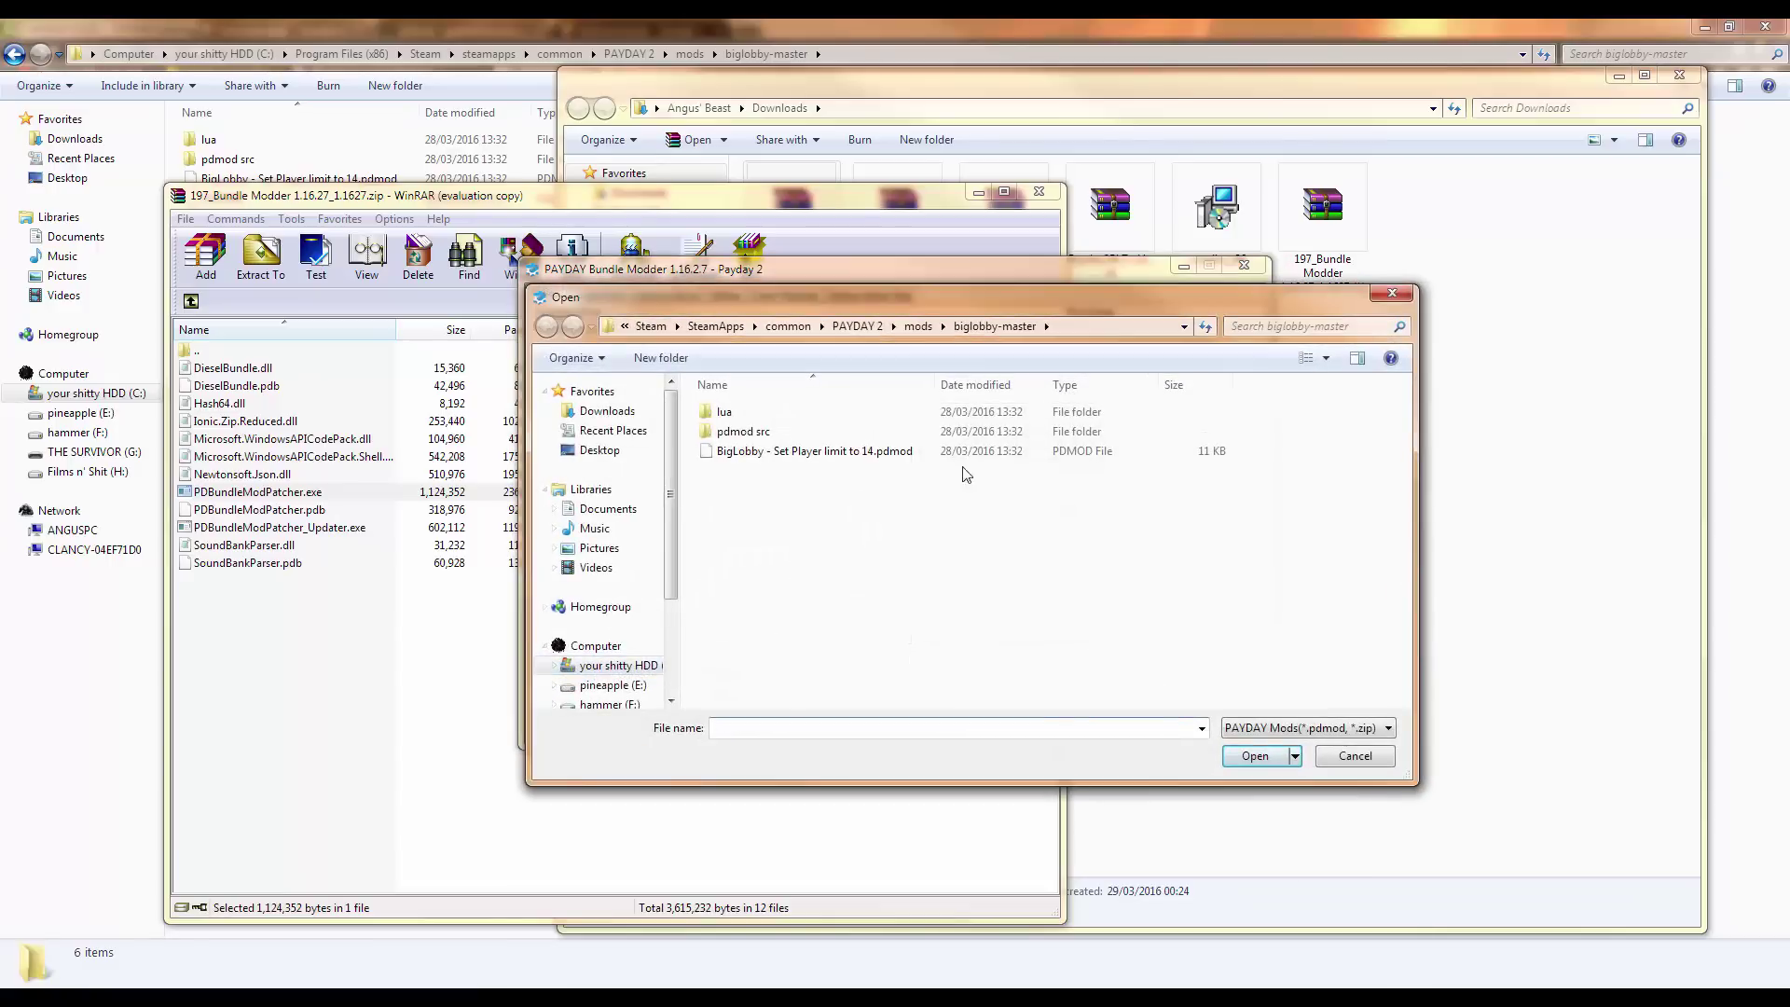
pyautogui.click(857, 325)
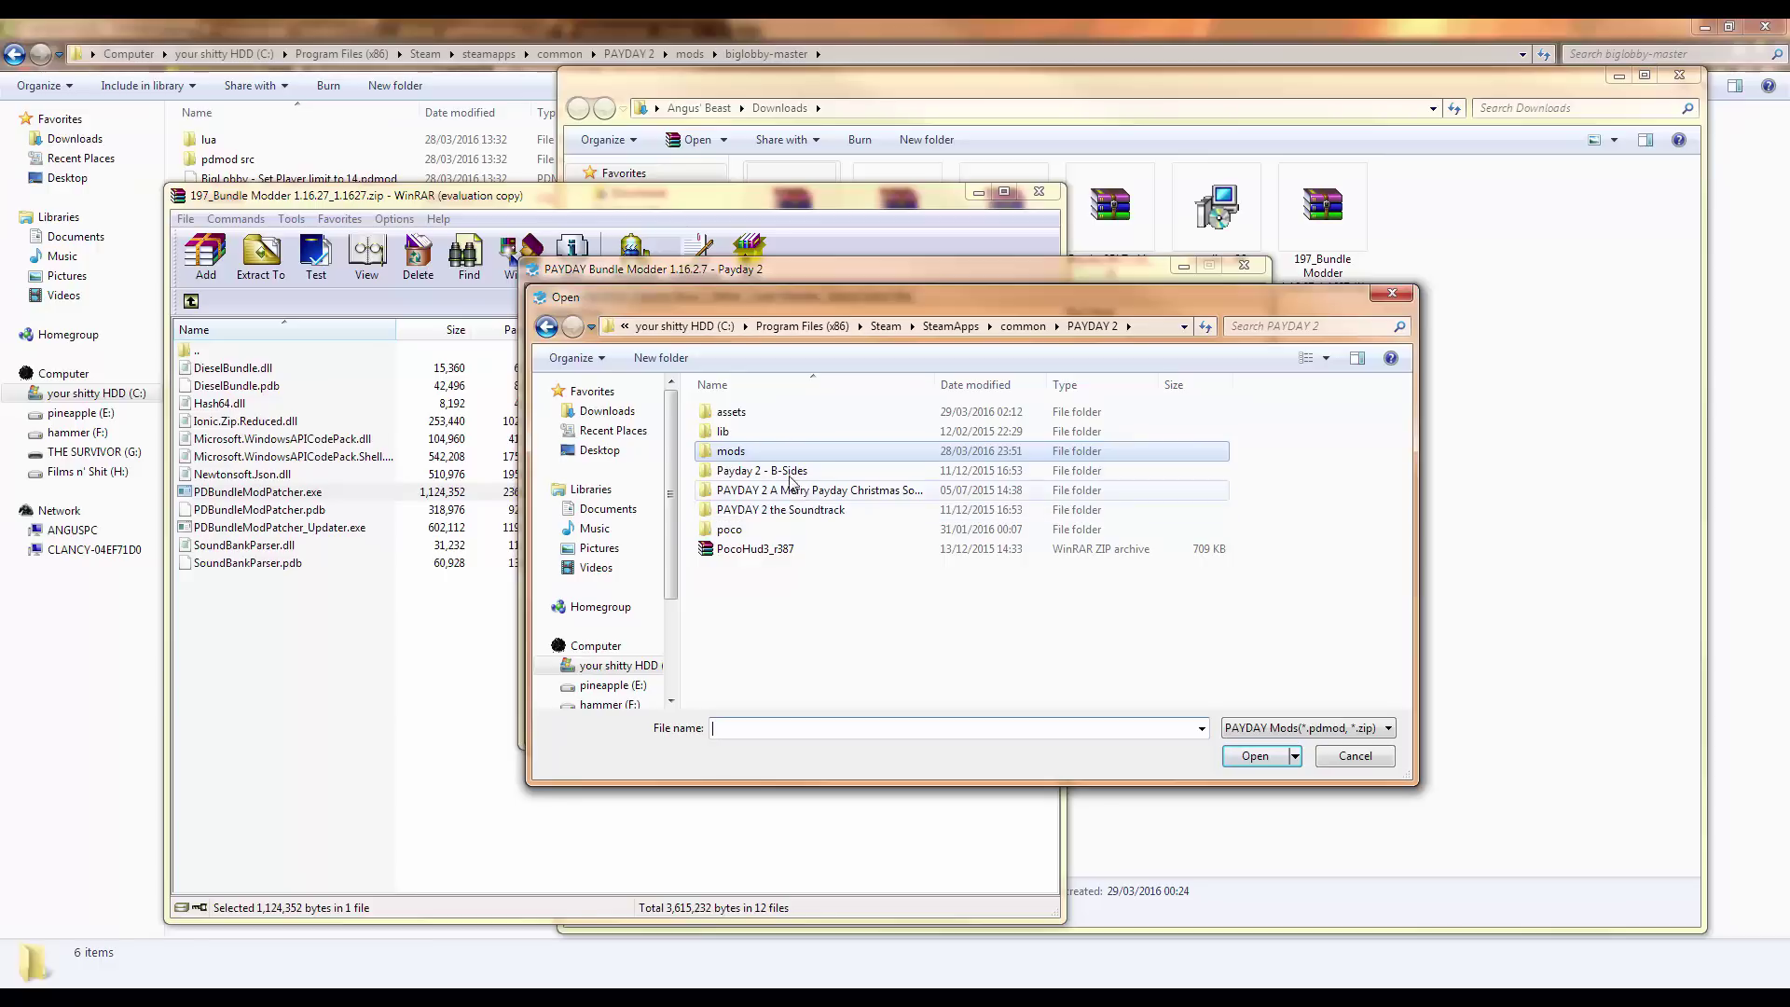
pyautogui.doubleClick(731, 451)
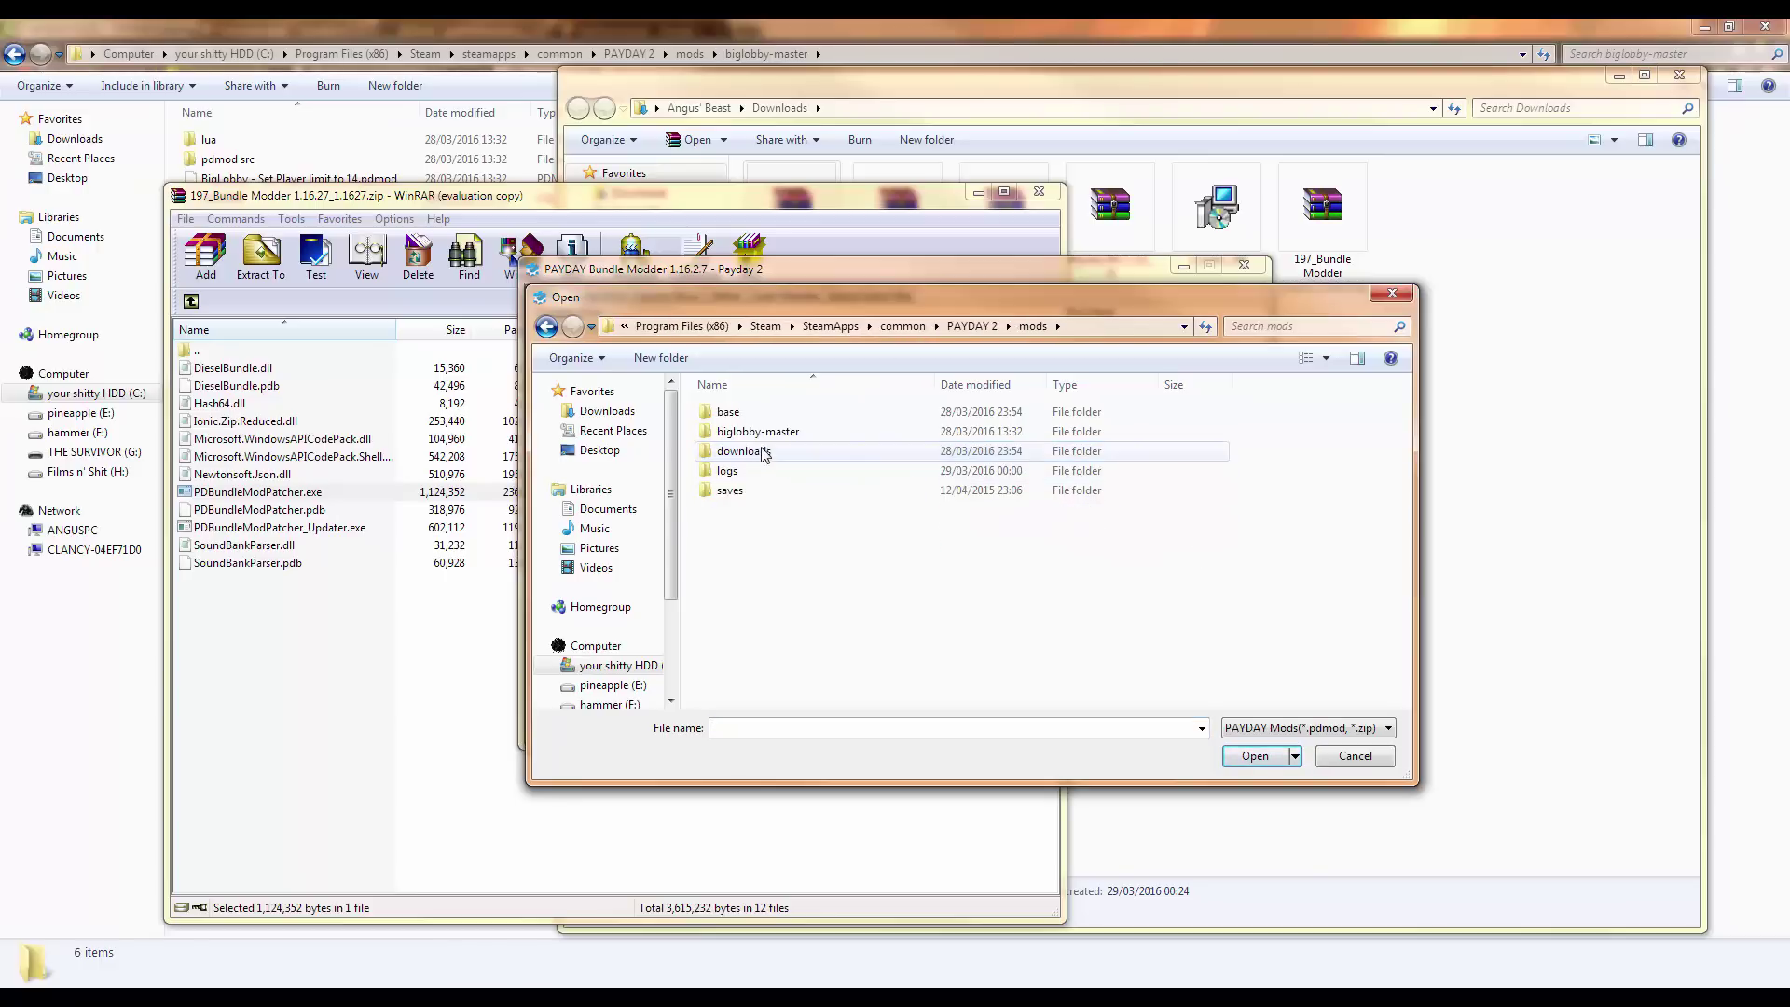
pyautogui.doubleClick(758, 432)
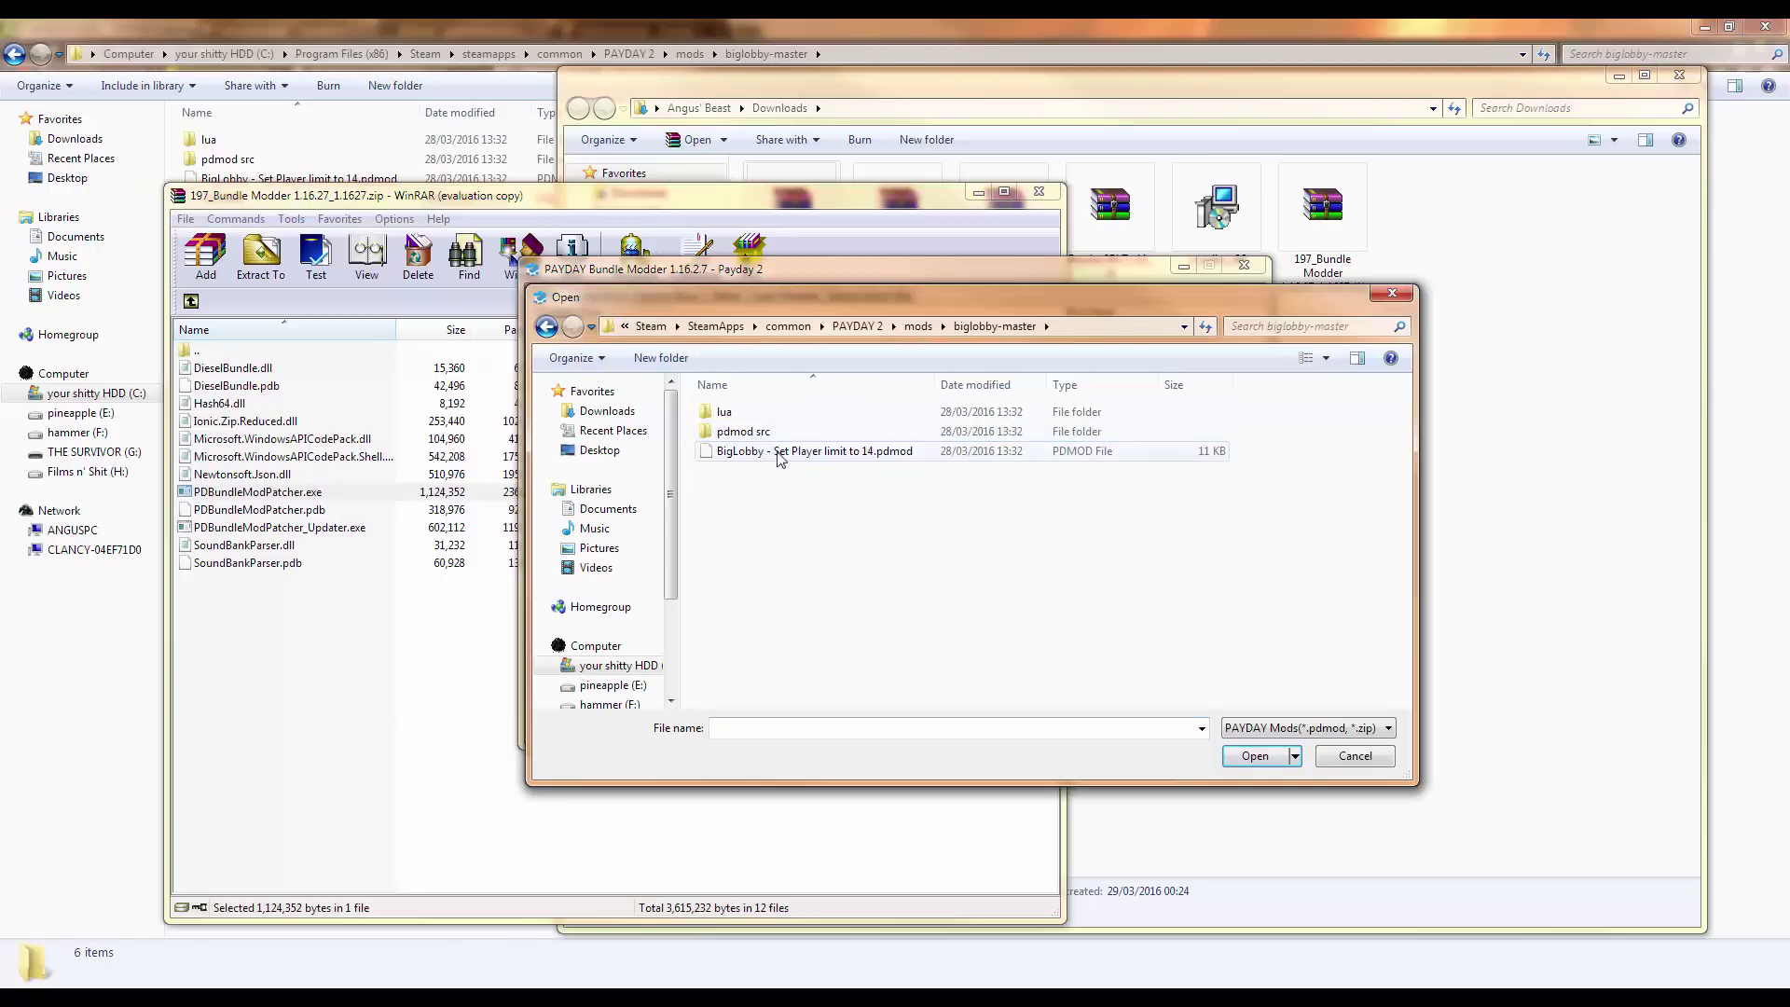
pyautogui.doubleClick(846, 452)
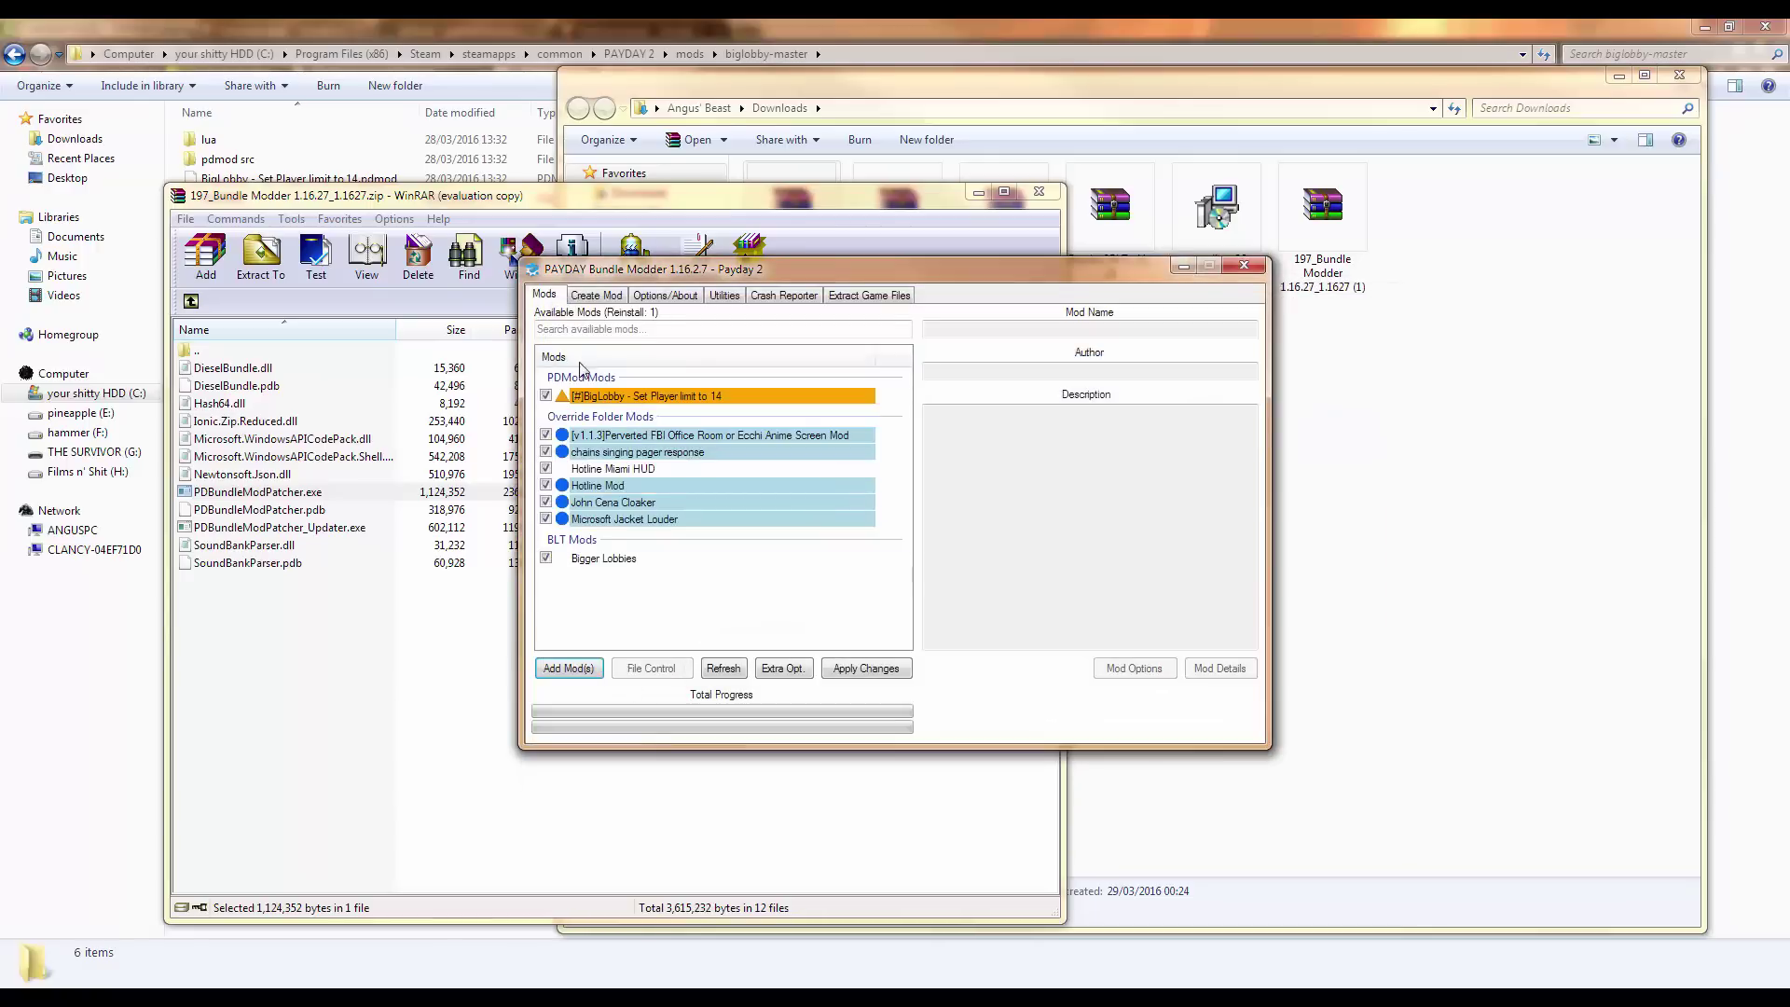
# Step: Apply the mod changes, close Bundle Modder and decline putting the modified files back into the archive
pyautogui.click(865, 669)
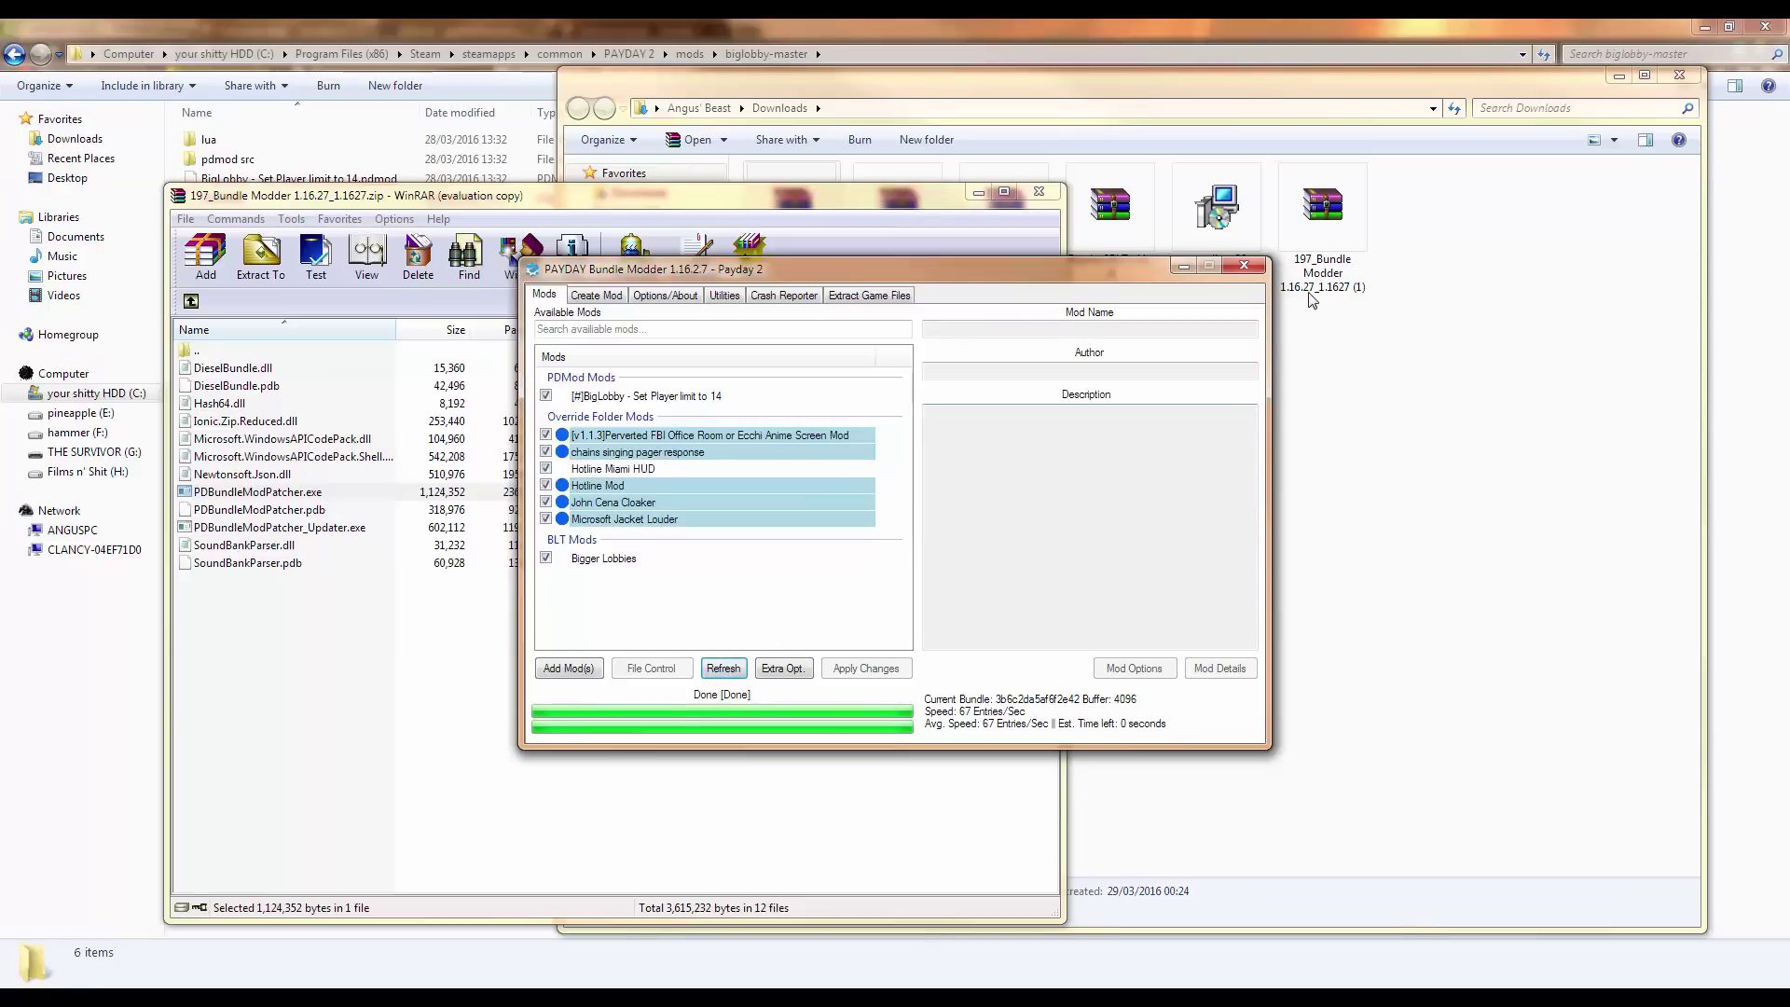
pyautogui.click(1245, 268)
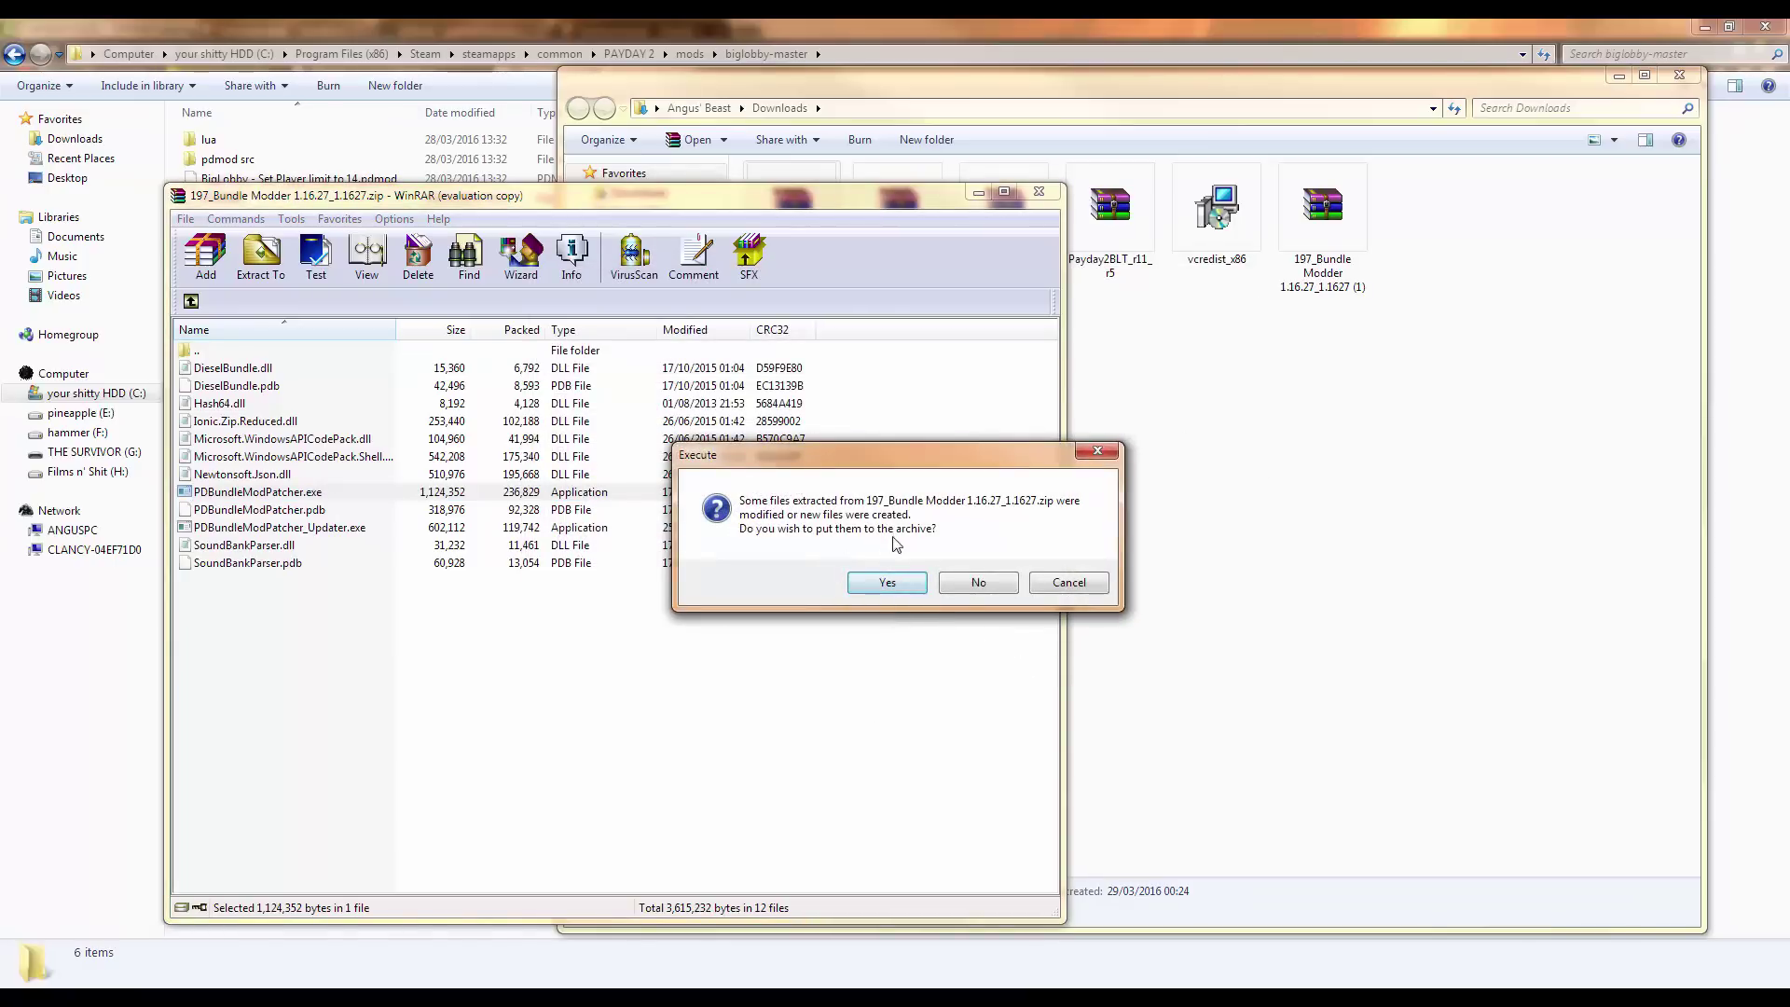
pyautogui.click(979, 582)
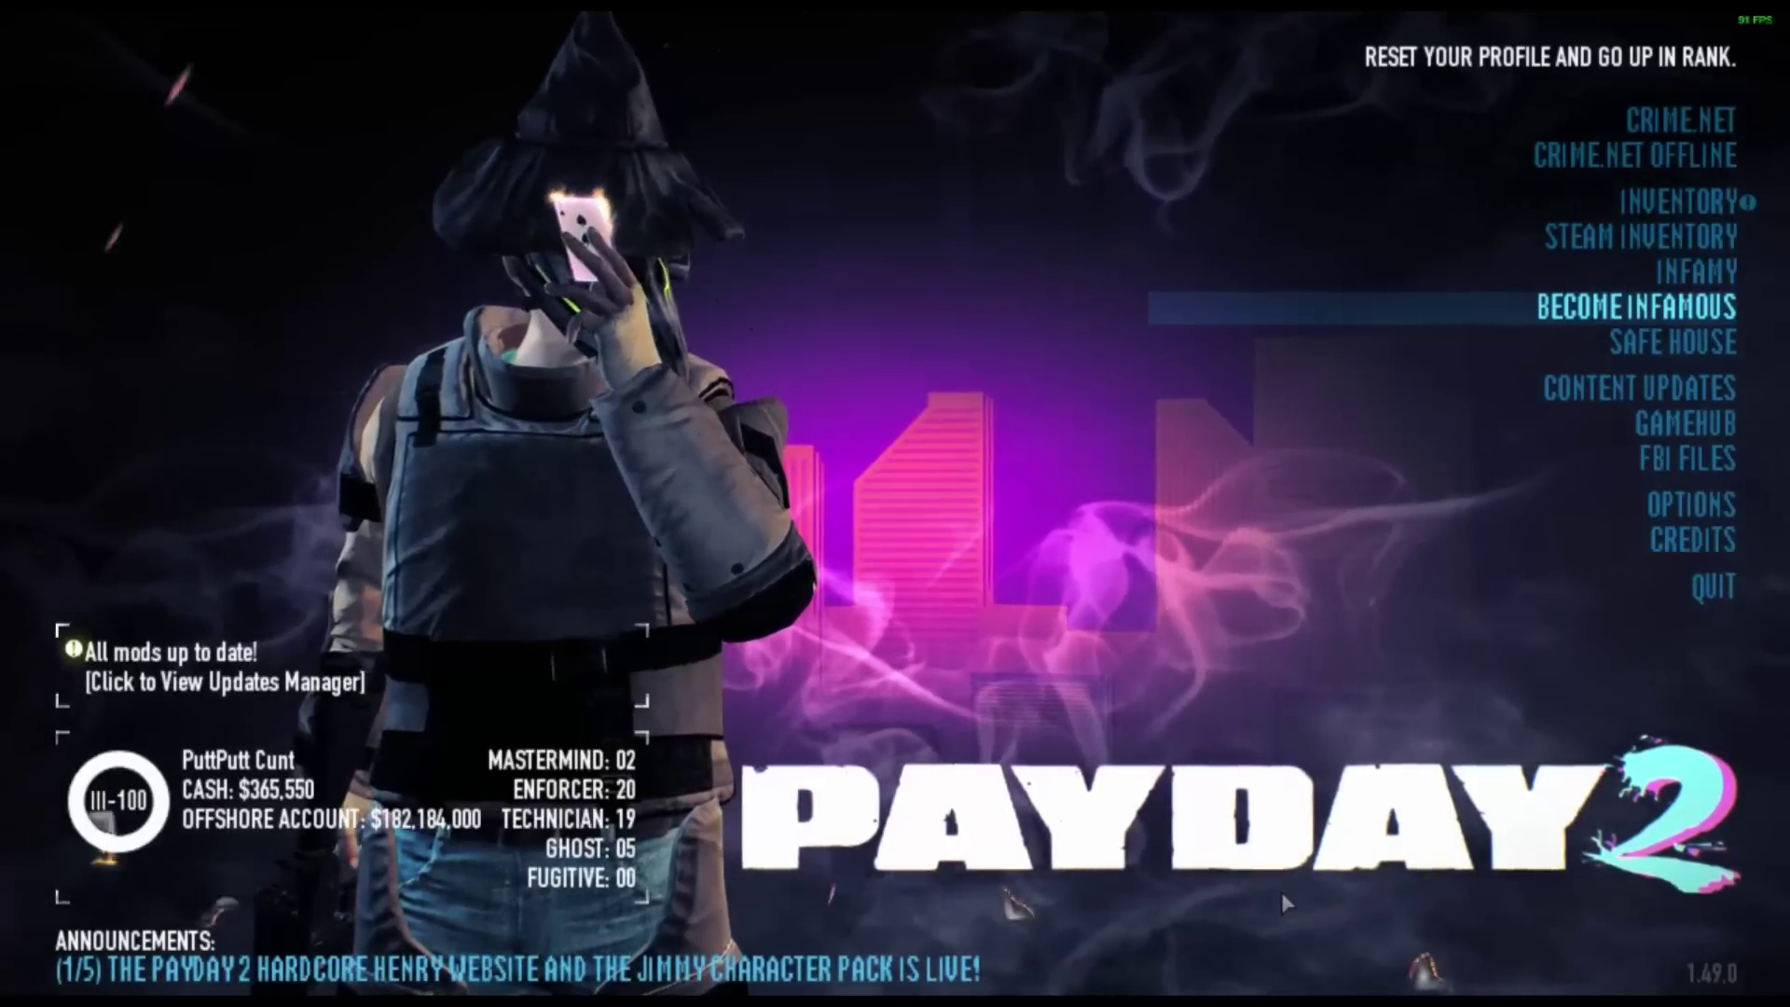
# Step: In PAYDAY 2, check the mod Updates Manager for the Bigger Lobbies entry and return to the main menu
pyautogui.click(265, 659)
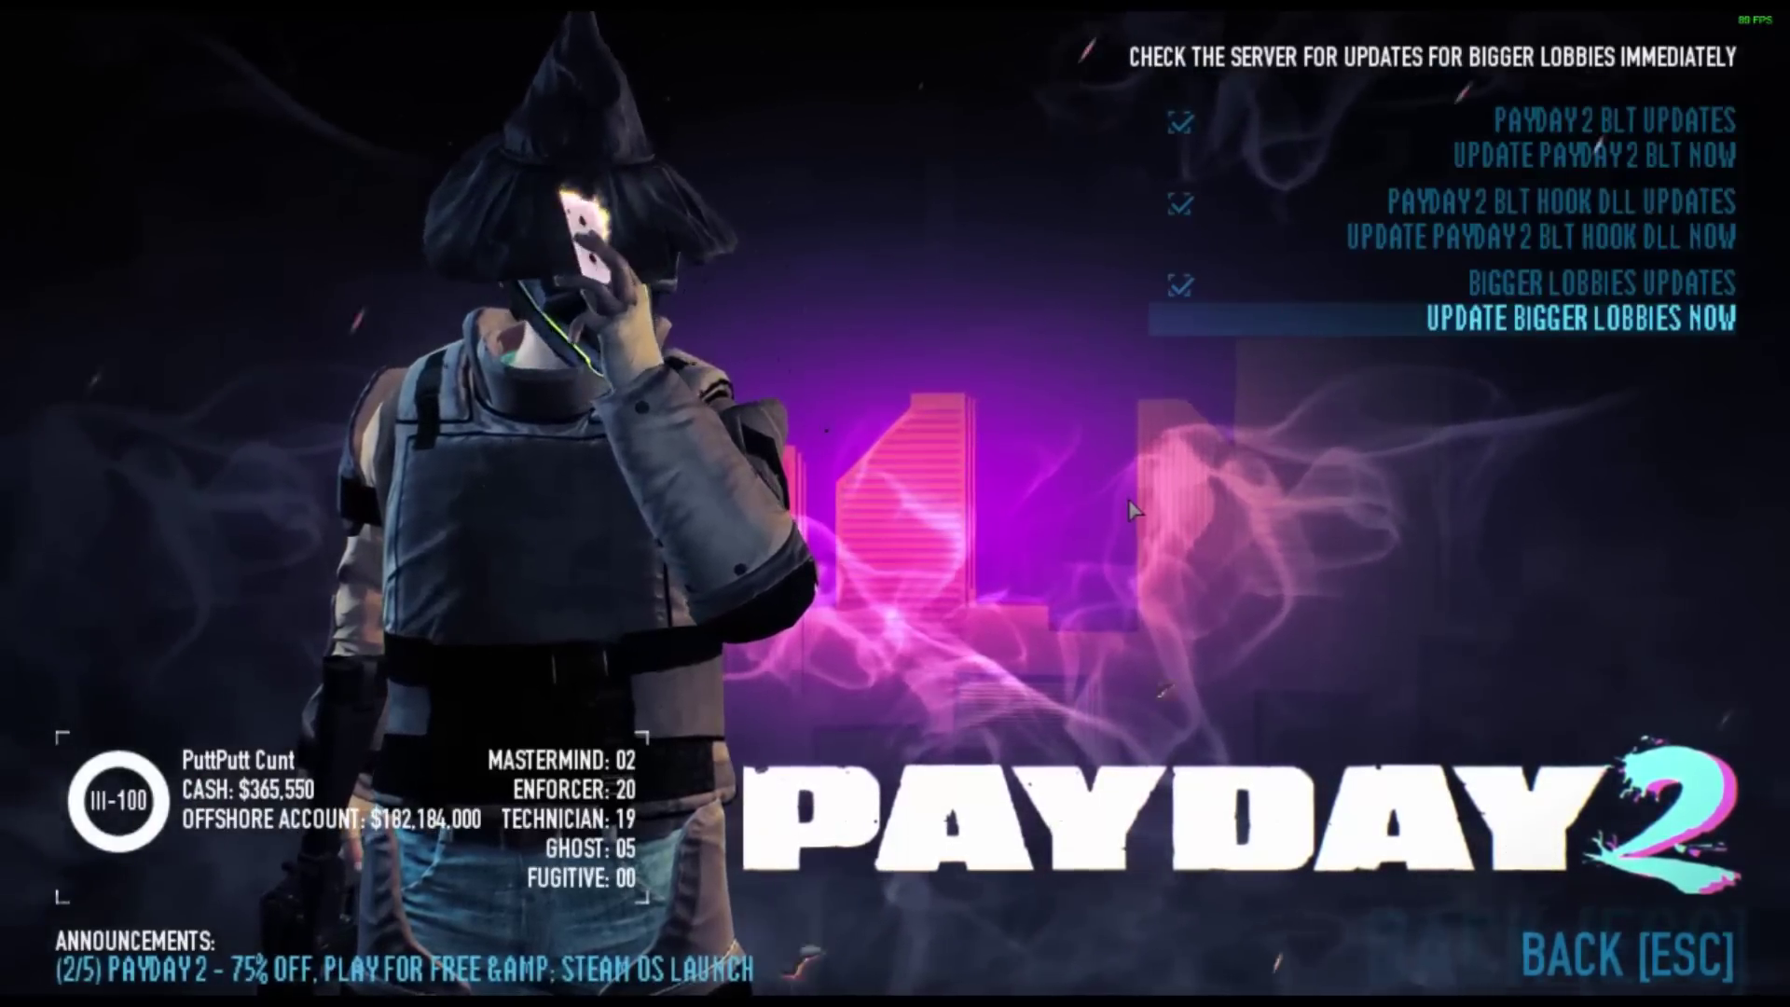
pyautogui.click(1596, 953)
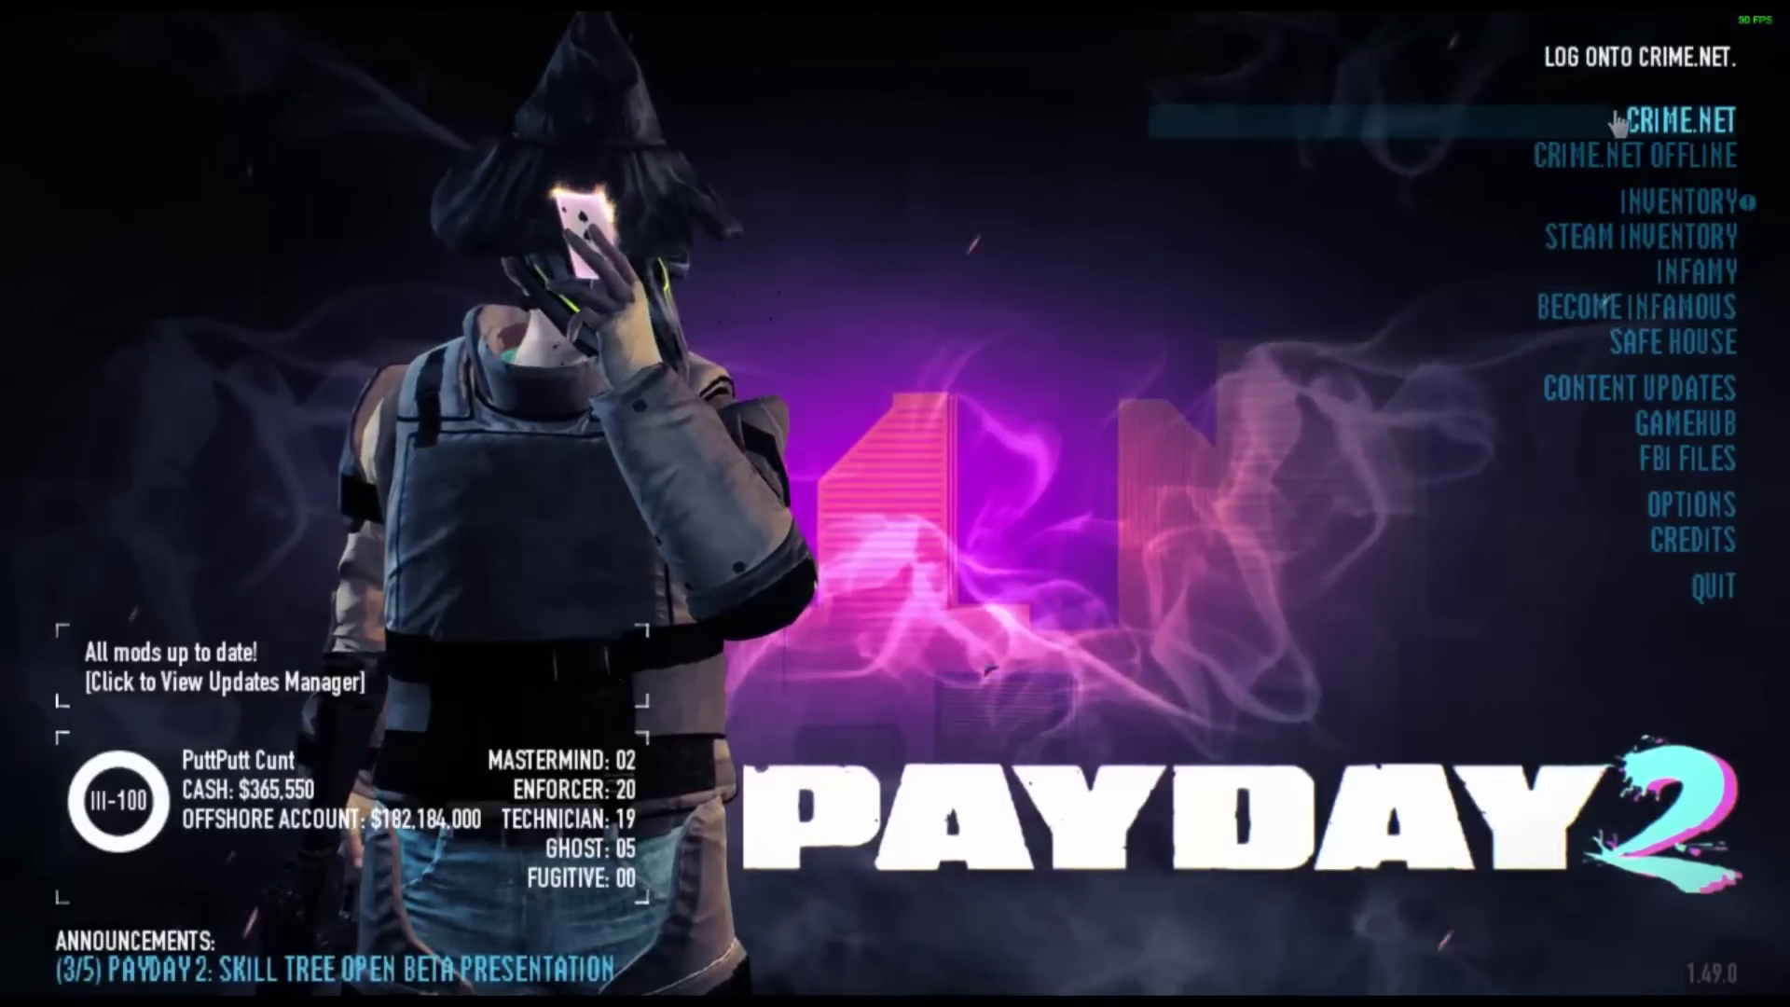
# Step: Log onto Crime.net and join the Death Wish lobby for The Dentist: Hoxton Breakout
pyautogui.click(1620, 122)
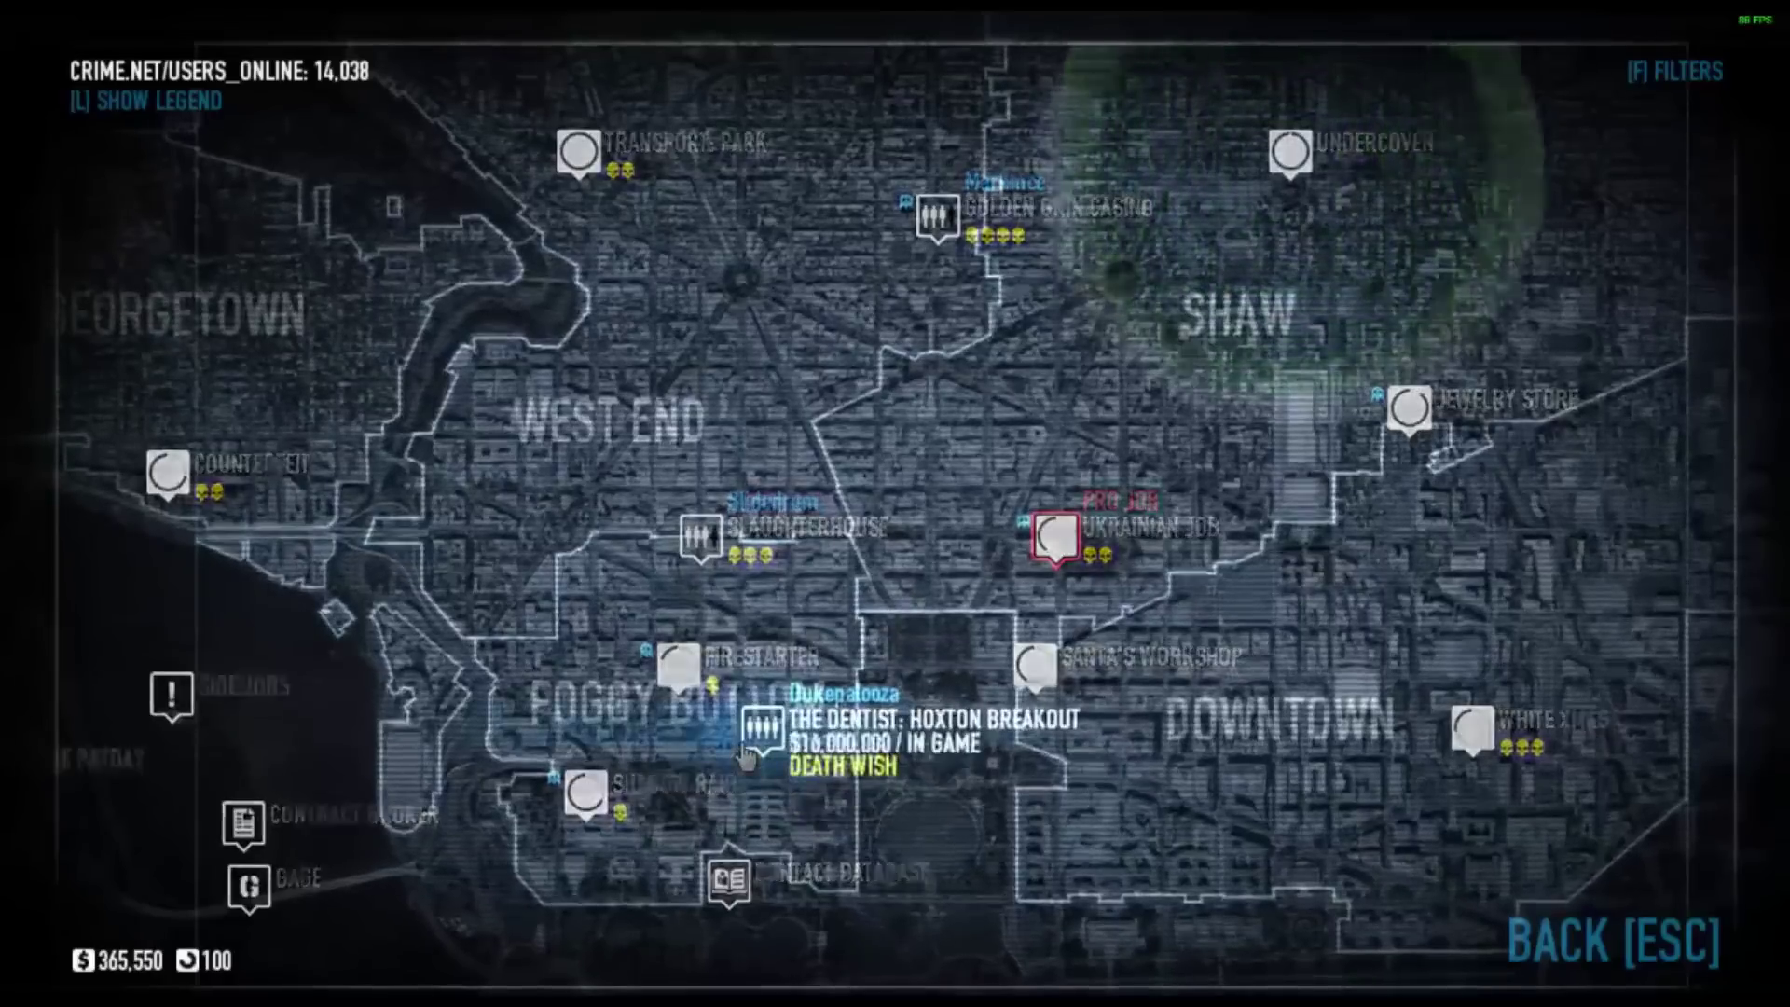
pyautogui.click(746, 757)
pyautogui.click(1429, 858)
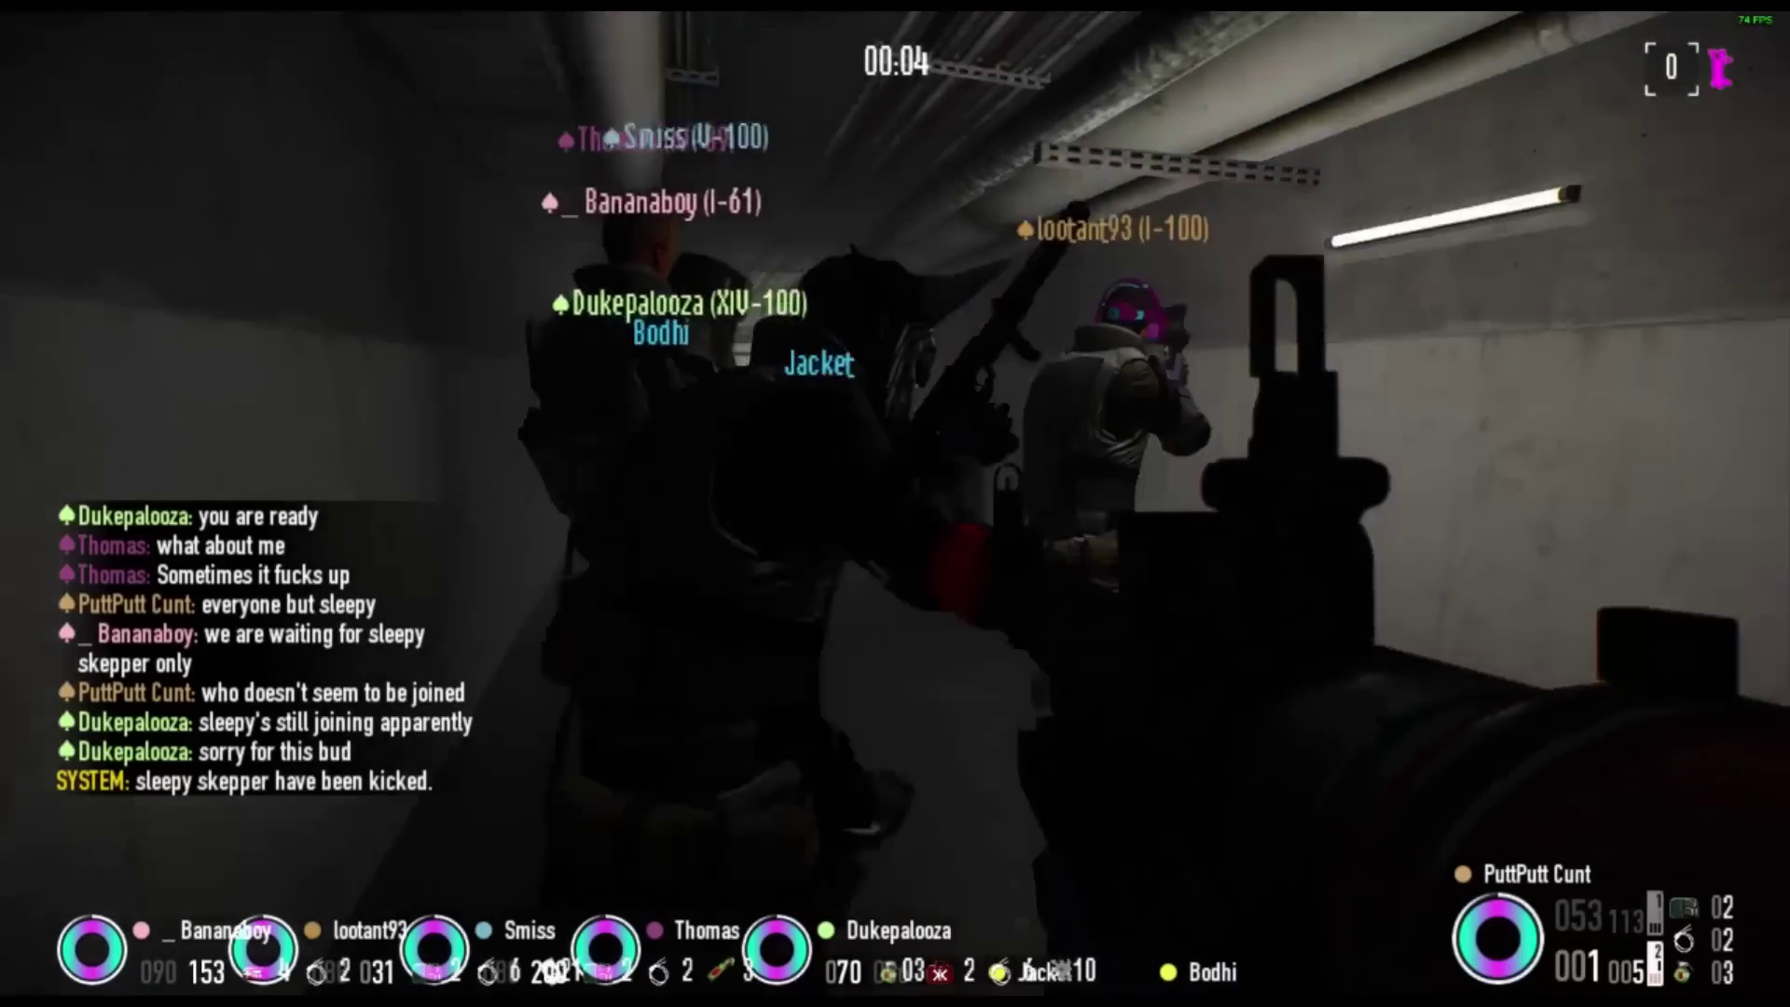
pyautogui.press('w')
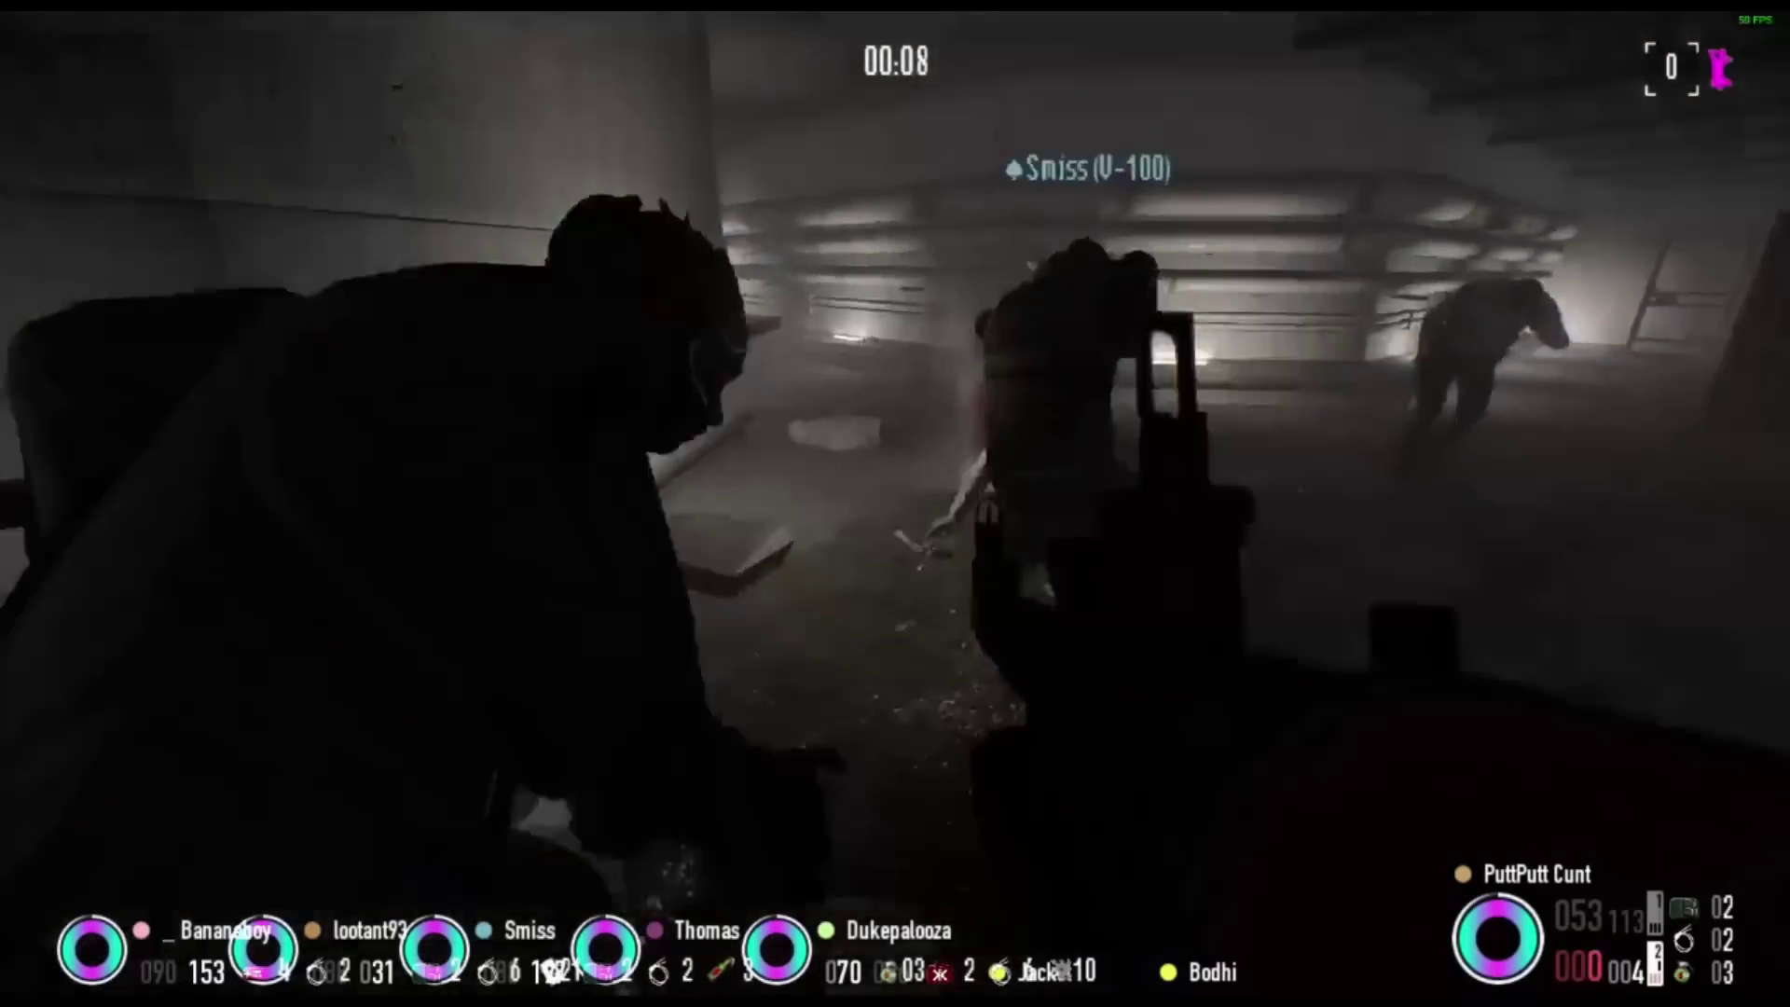
pyautogui.click(895, 504)
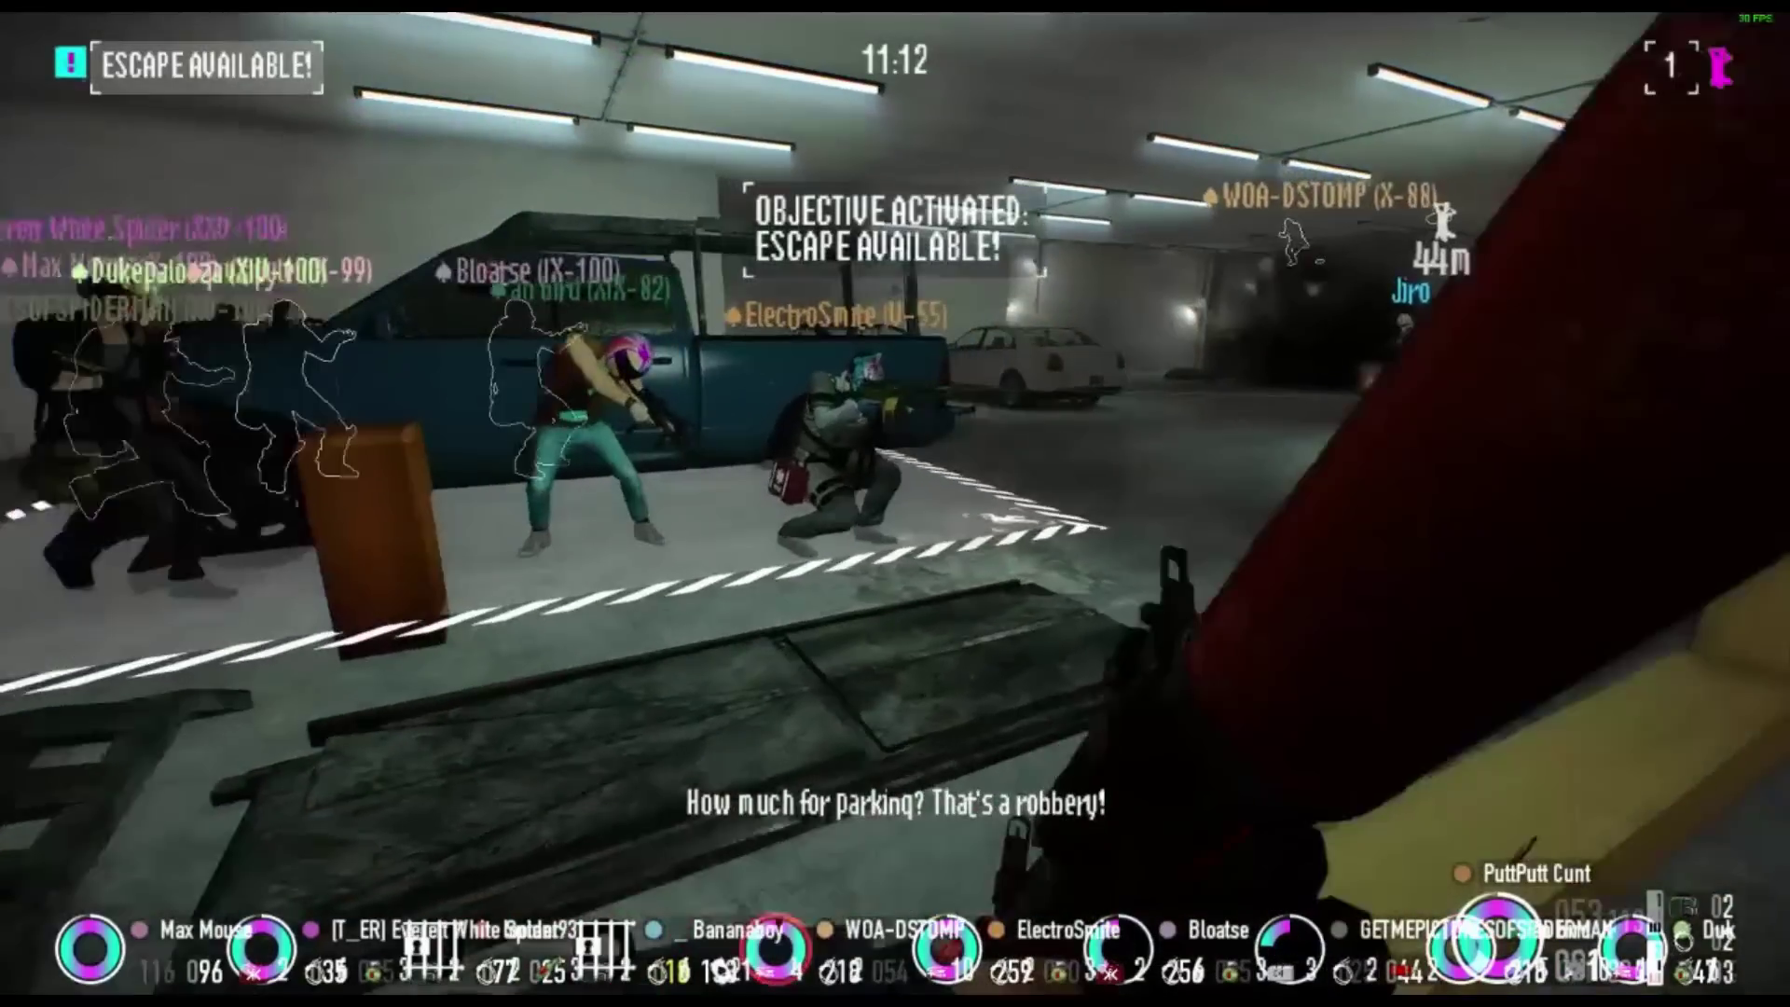
pyautogui.click(895, 503)
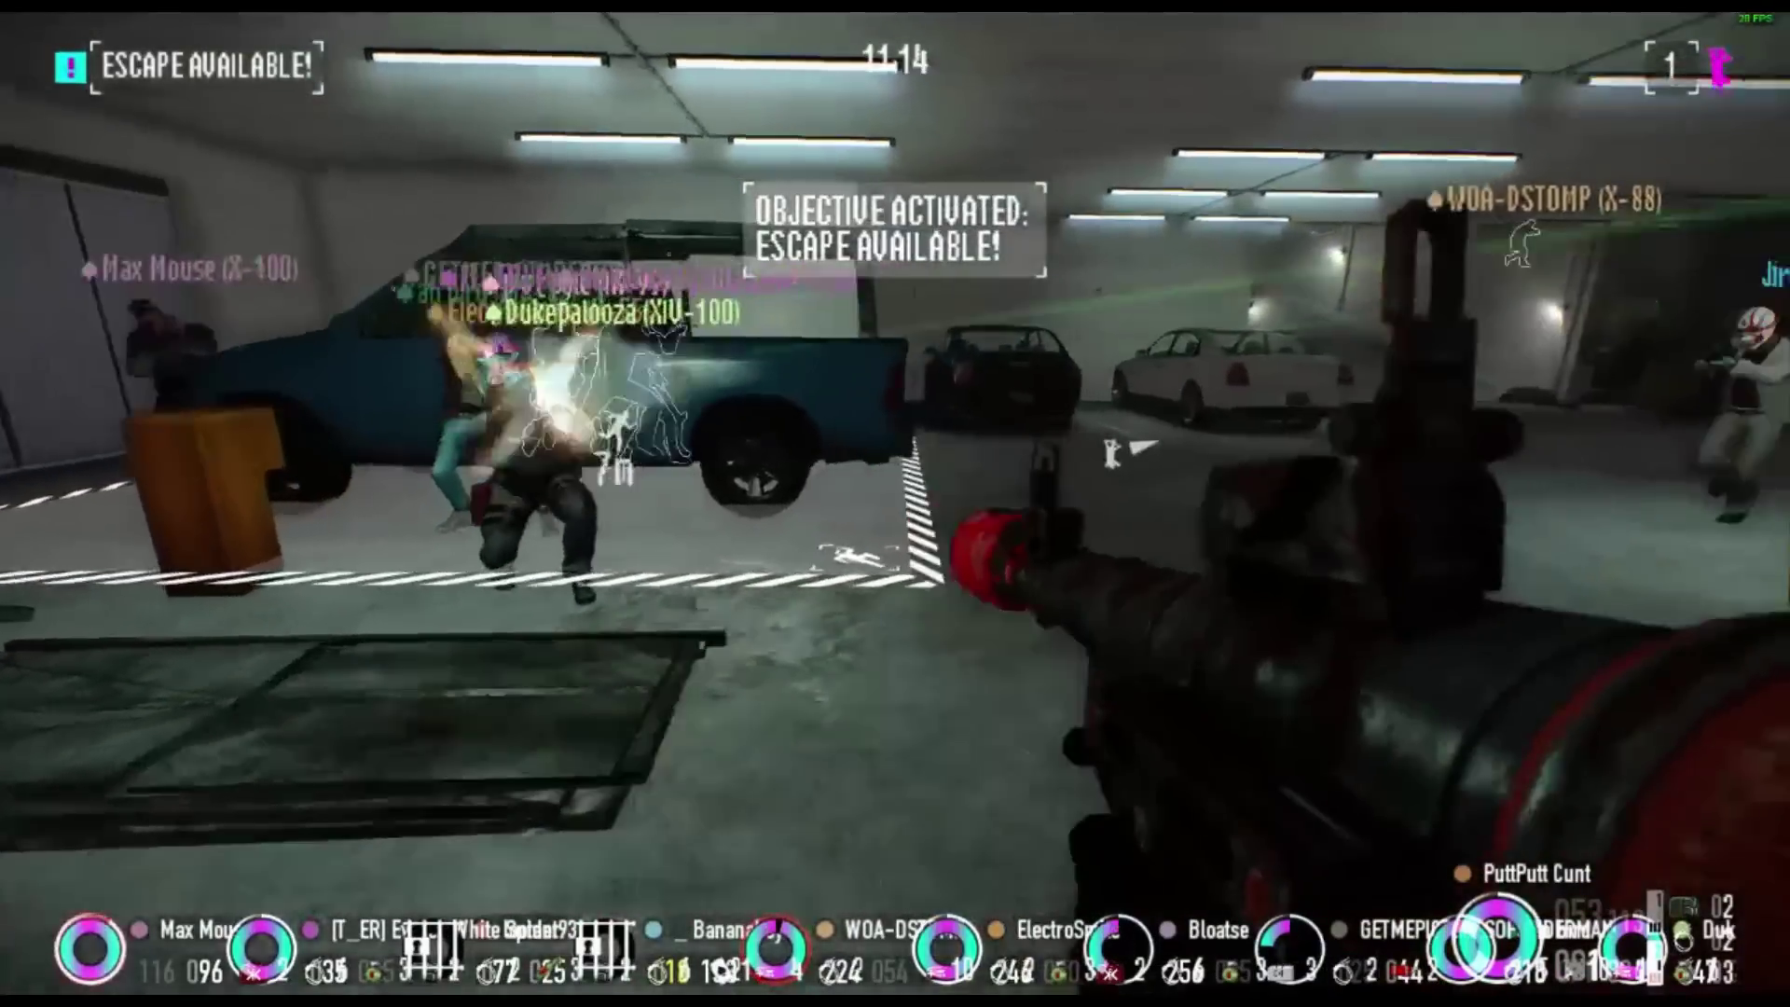
pyautogui.press('w')
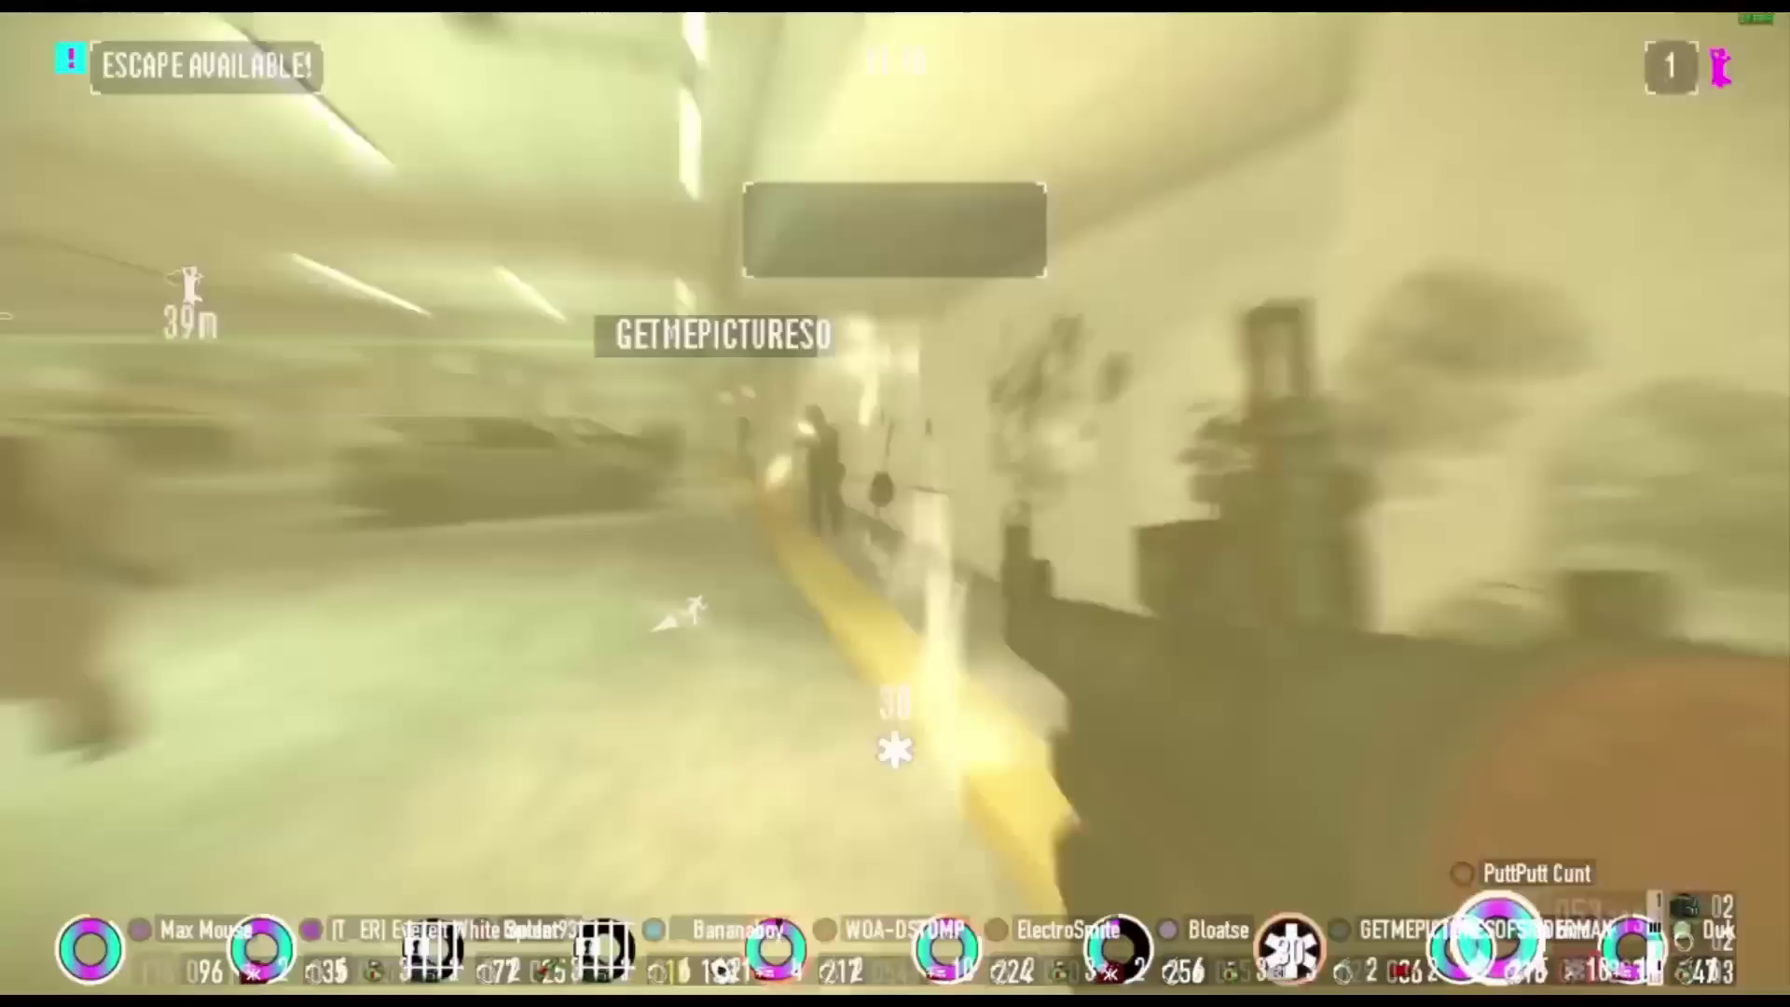
pyautogui.click(895, 503)
pyautogui.press('v')
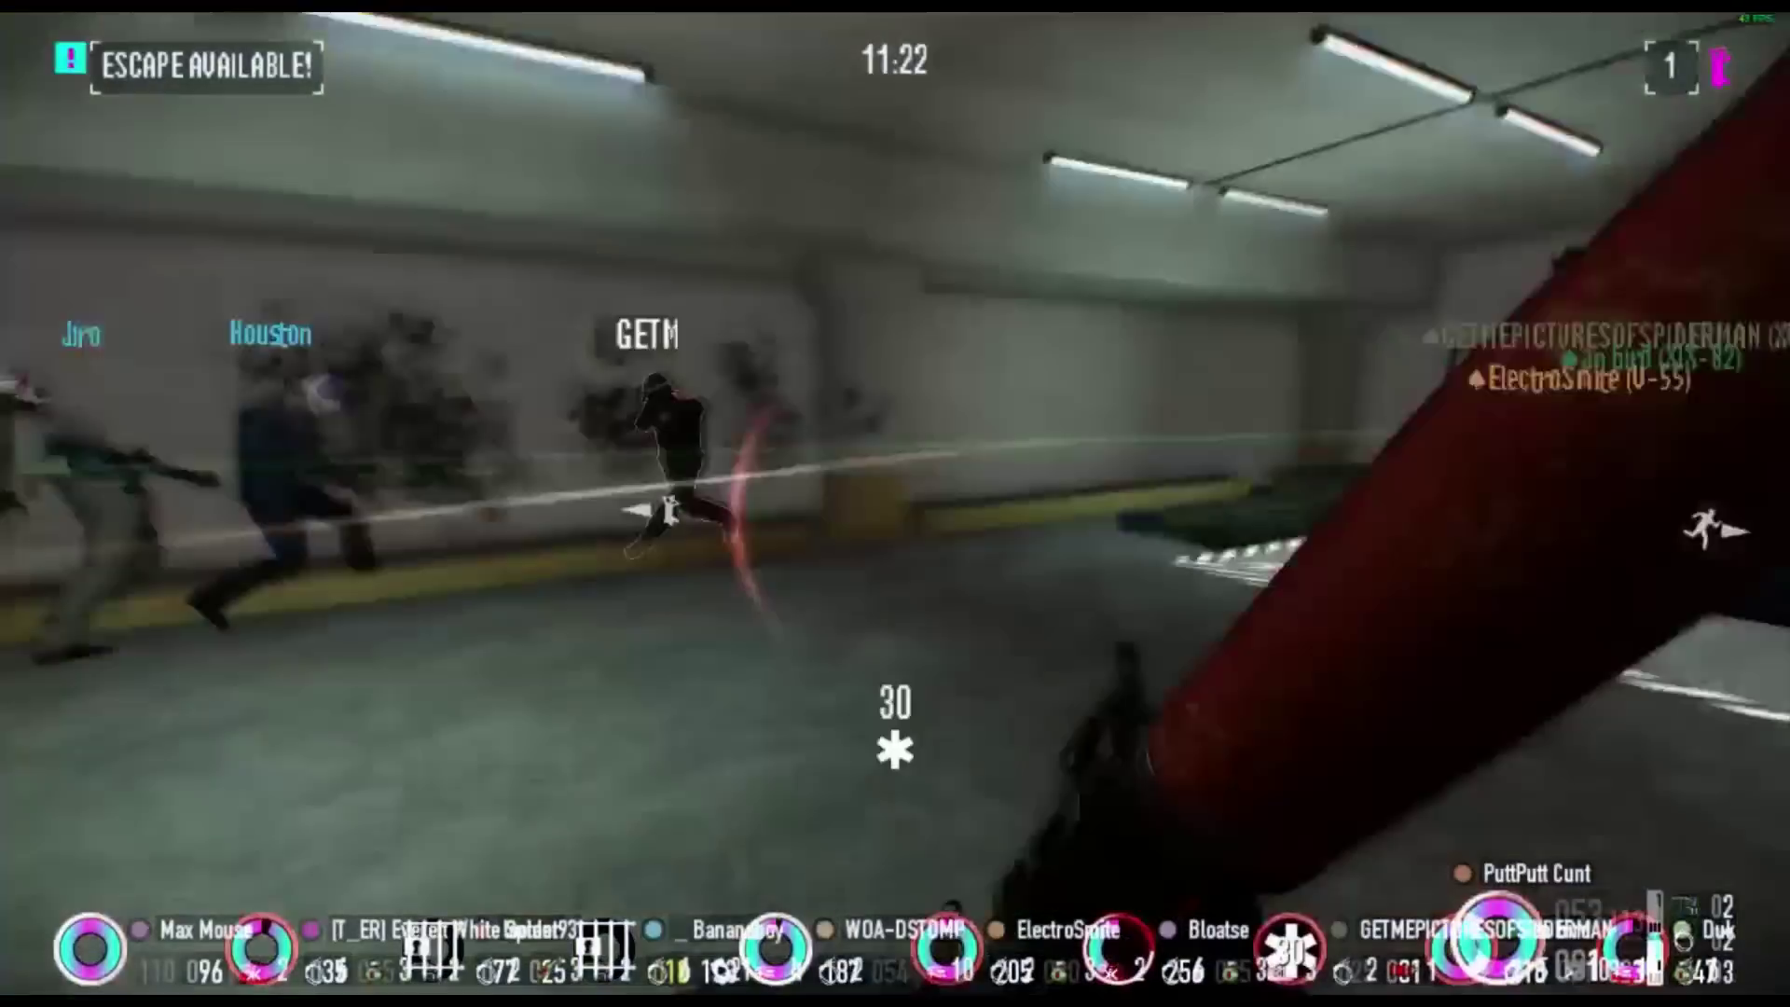
pyautogui.click(895, 504)
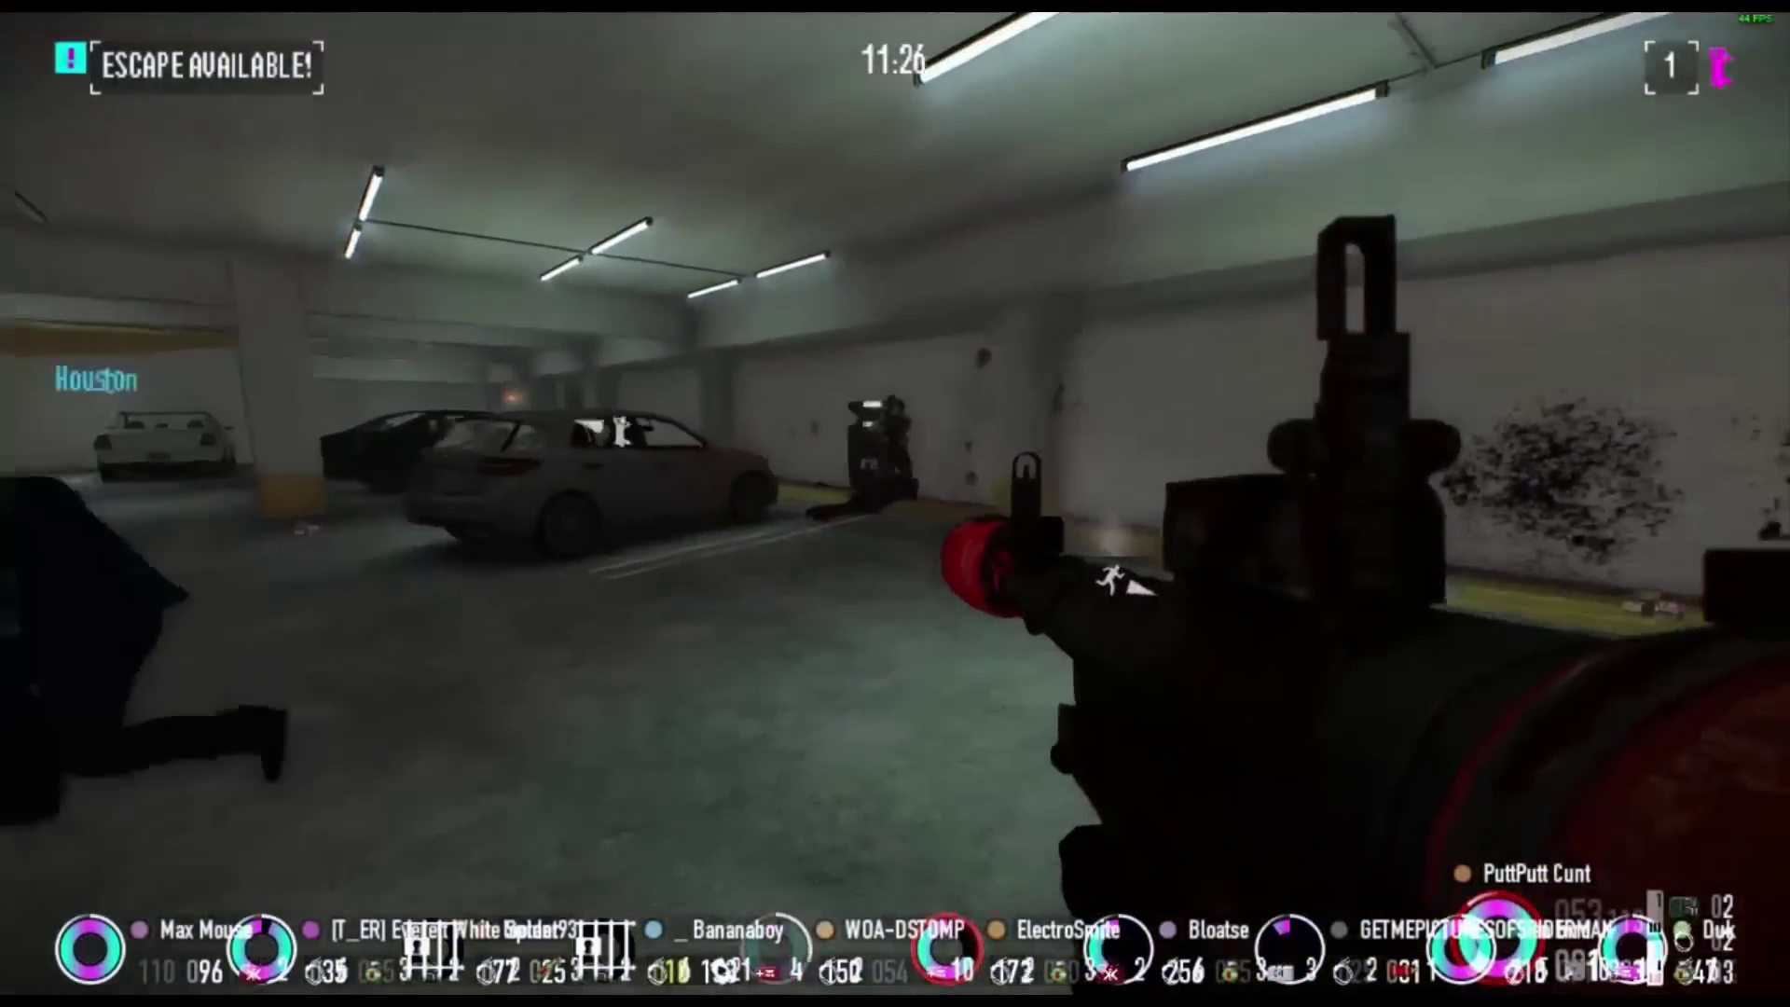
pyautogui.press('2')
pyautogui.press('w')
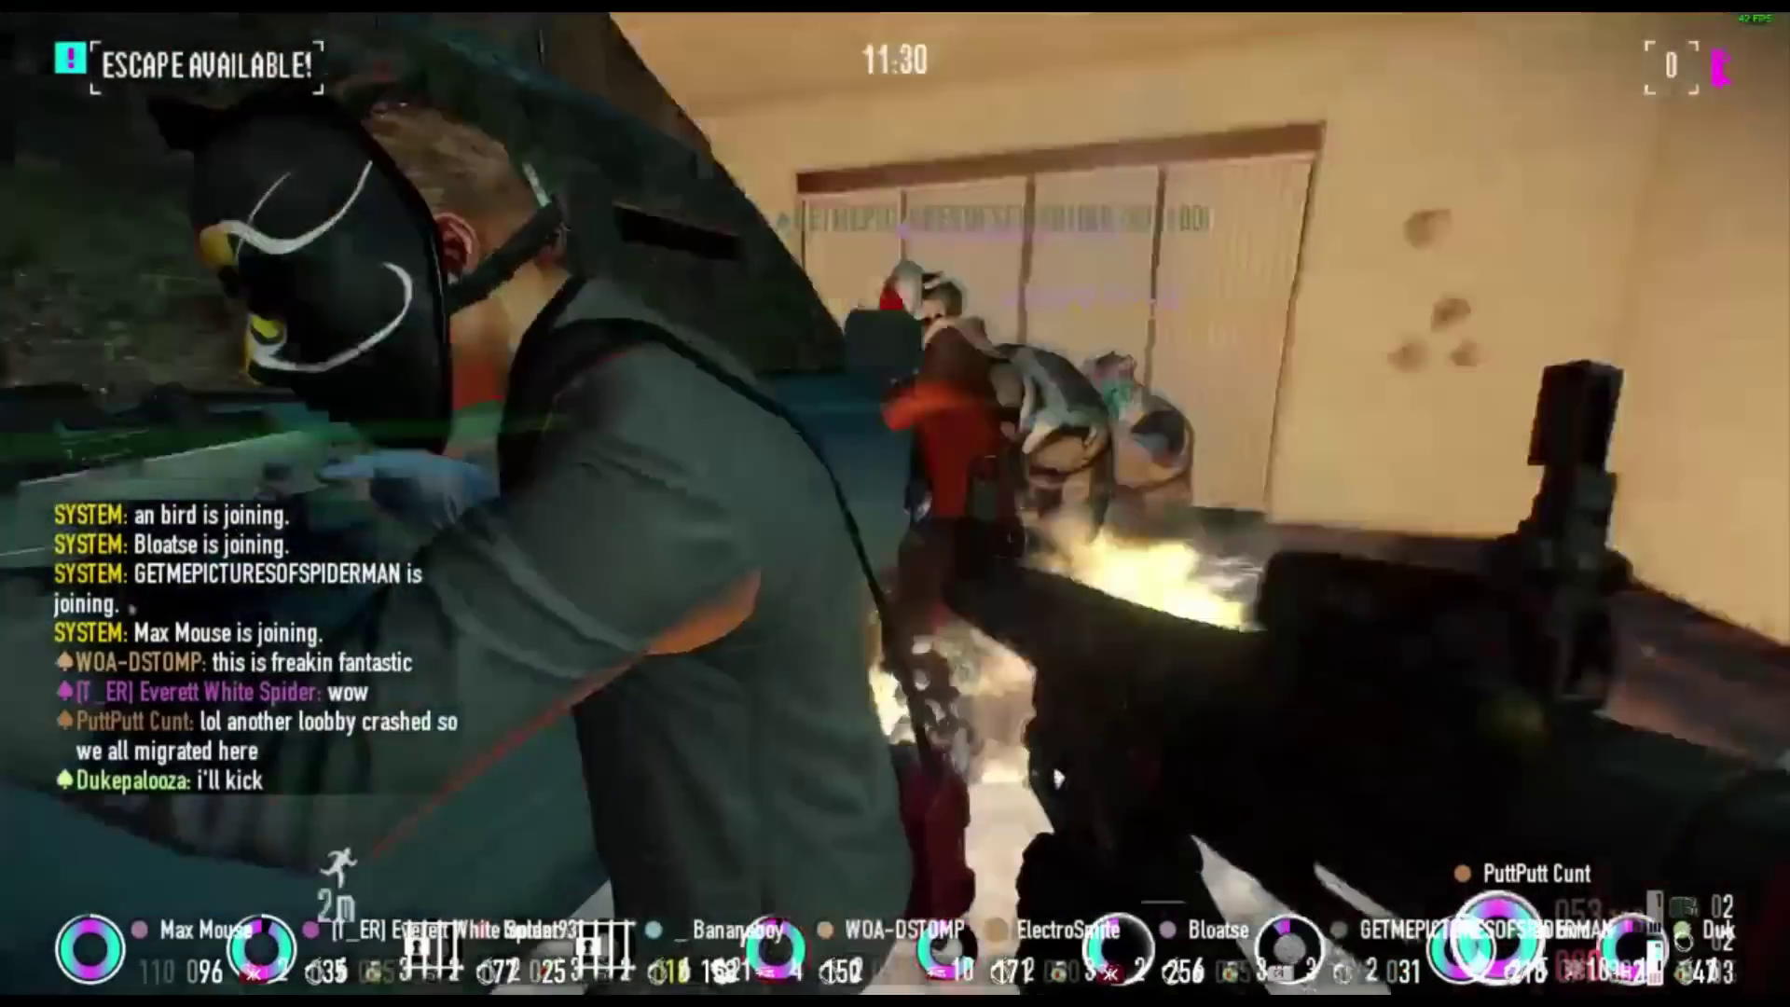
pyautogui.press('v')
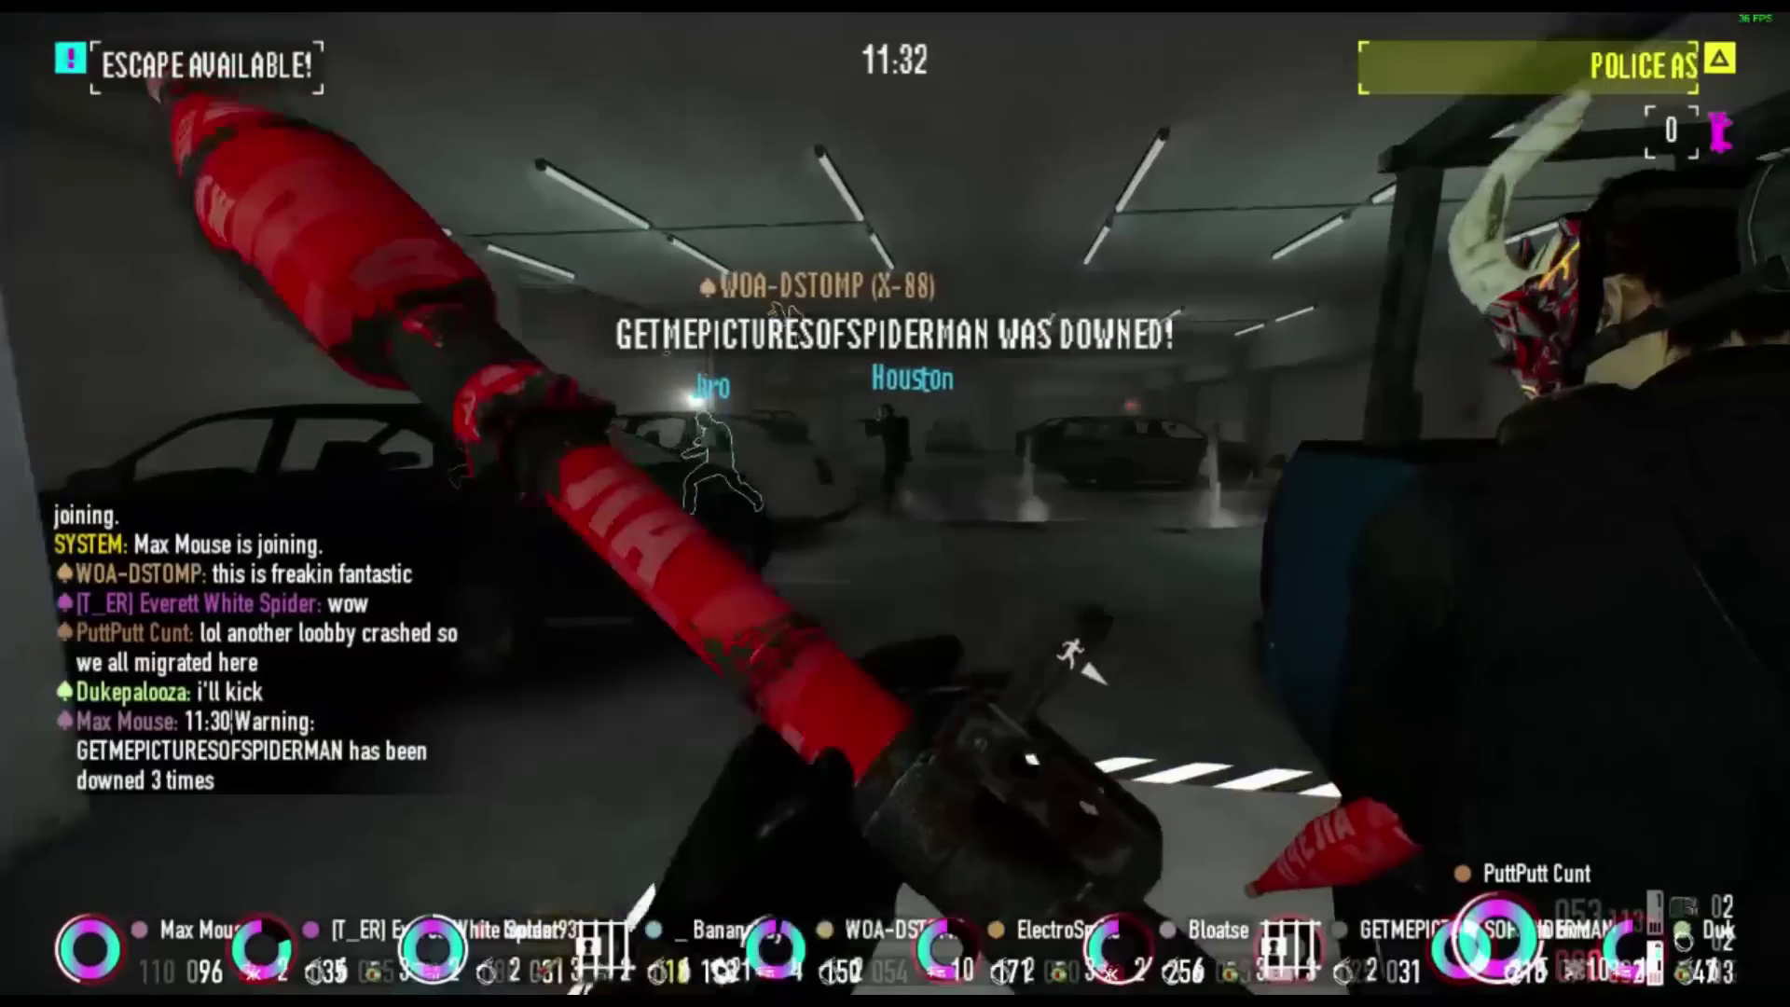
pyautogui.press('v')
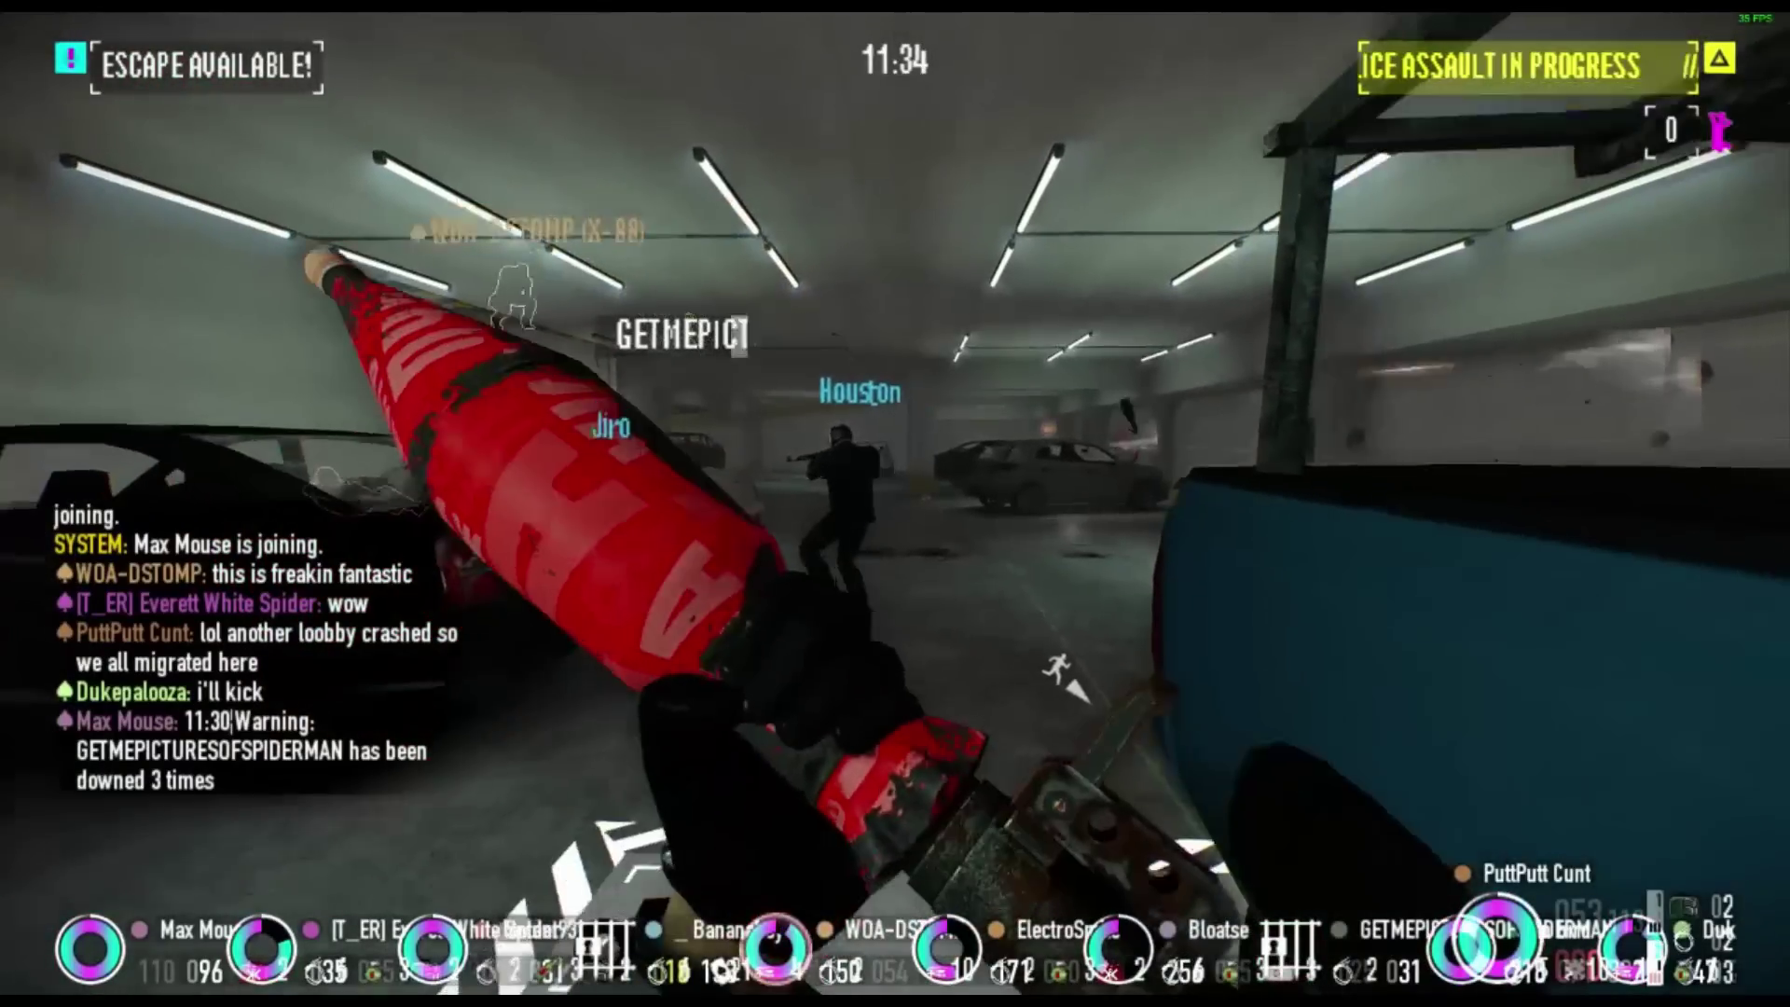
pyautogui.press('w')
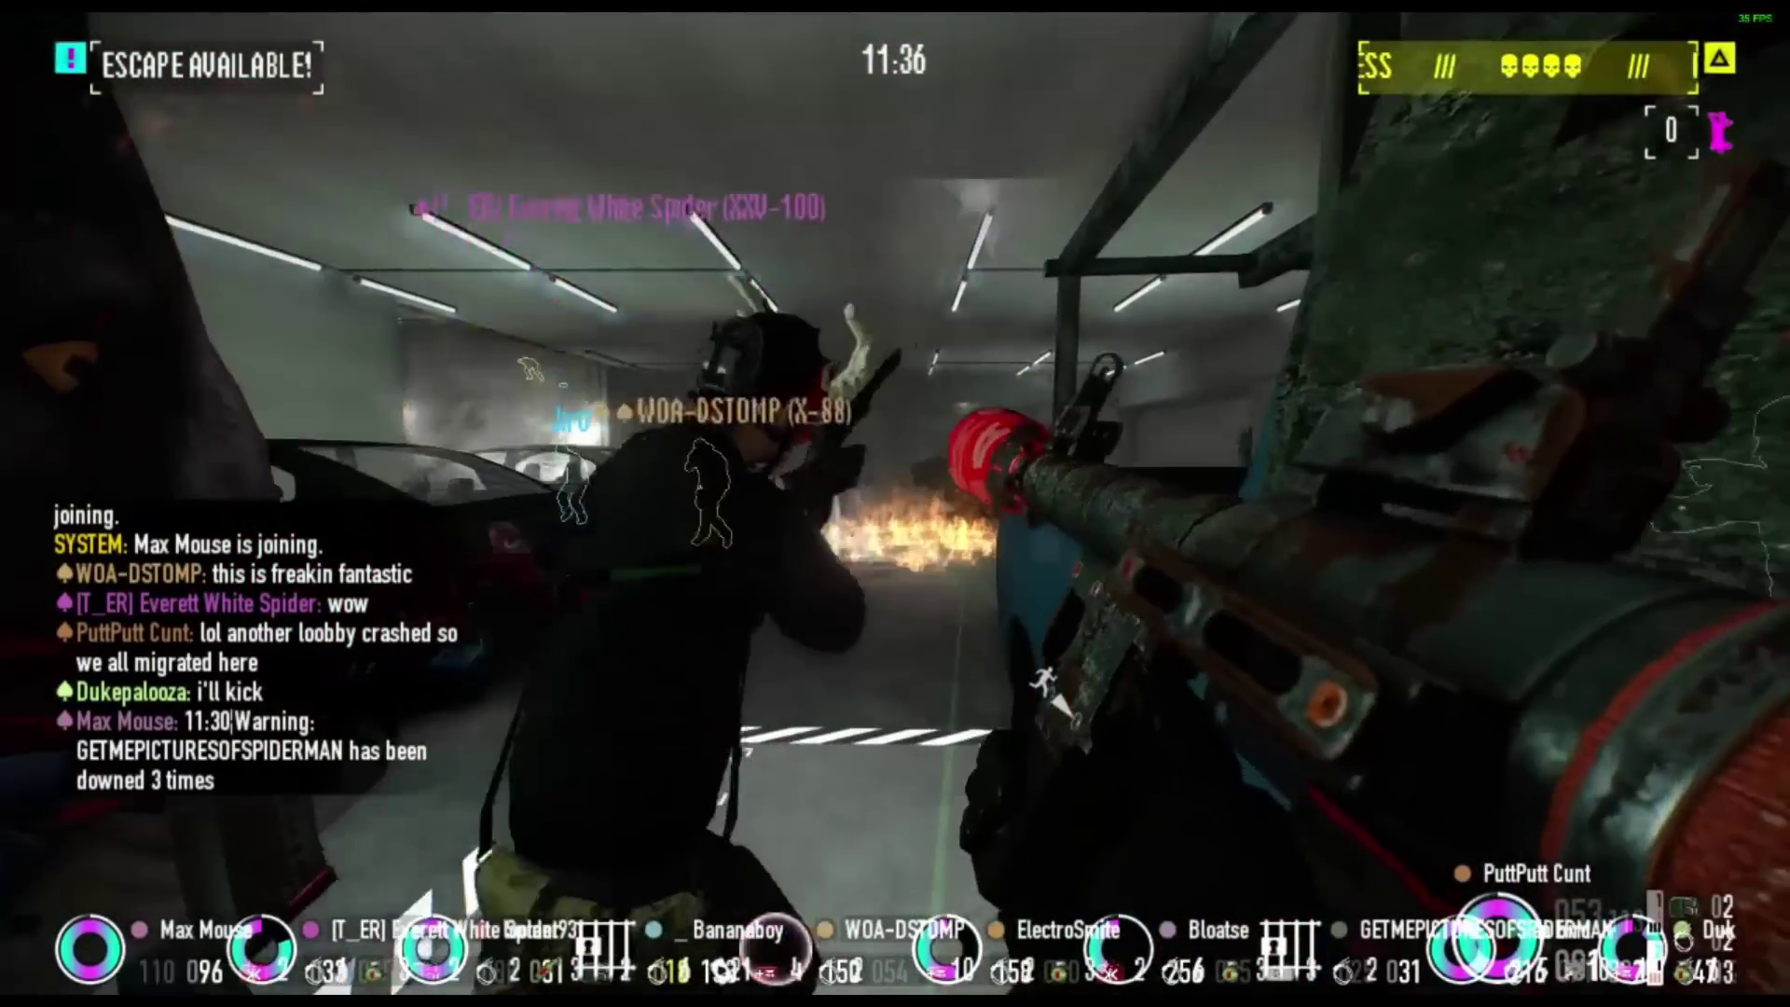
pyautogui.press('w')
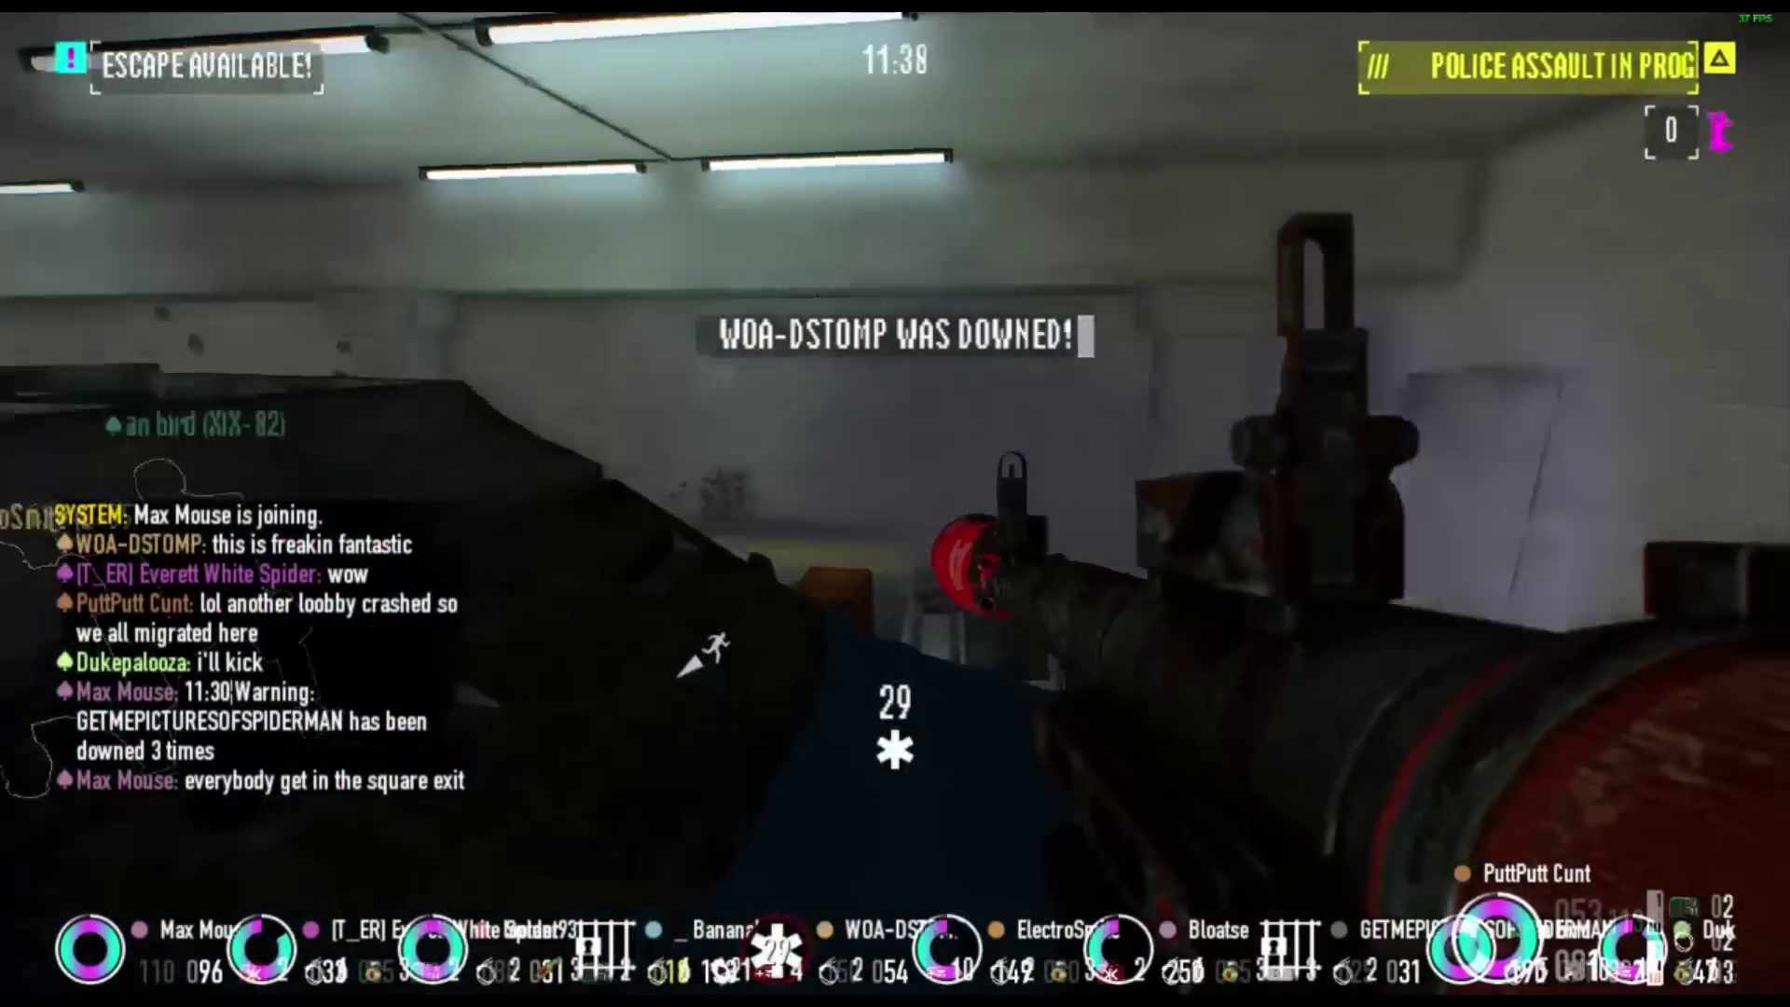